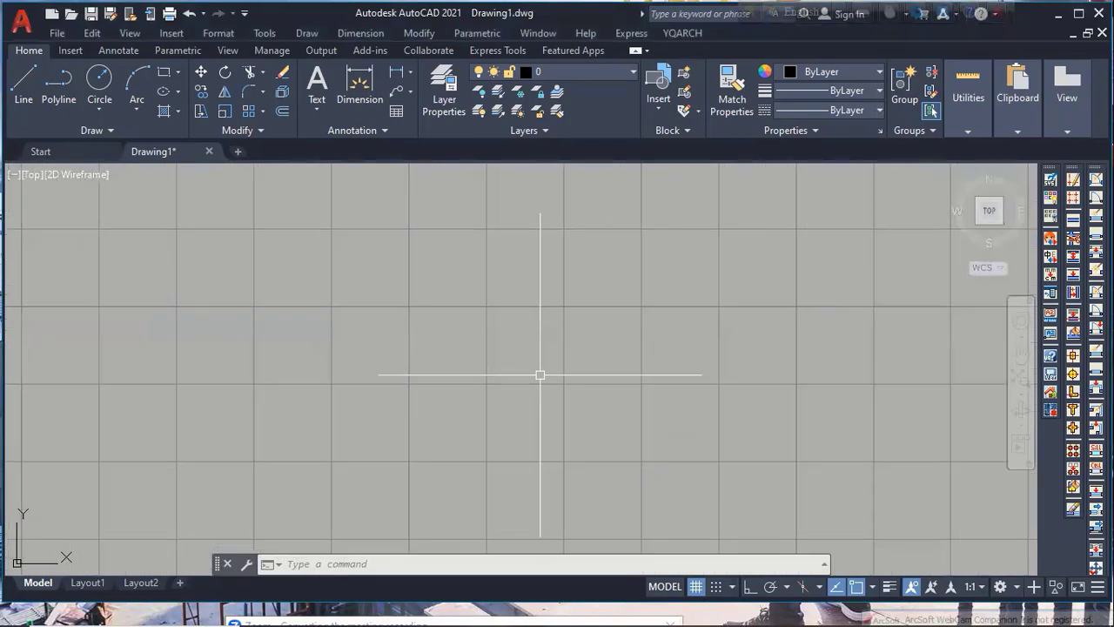
pyautogui.moveTo(549, 343); pyautogui.dragTo(678, 355, button='middle')
pyautogui.scroll(-5, 624, 386)
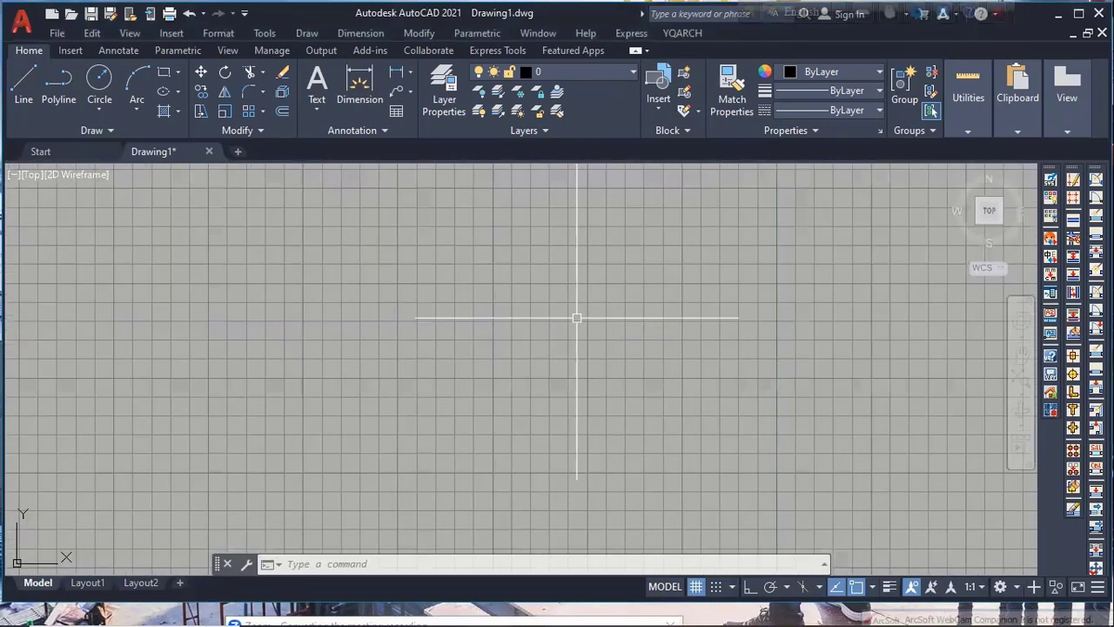
pyautogui.scroll(-3, 639, 351)
pyautogui.moveTo(639, 351); pyautogui.dragTo(636, 377, button='middle')
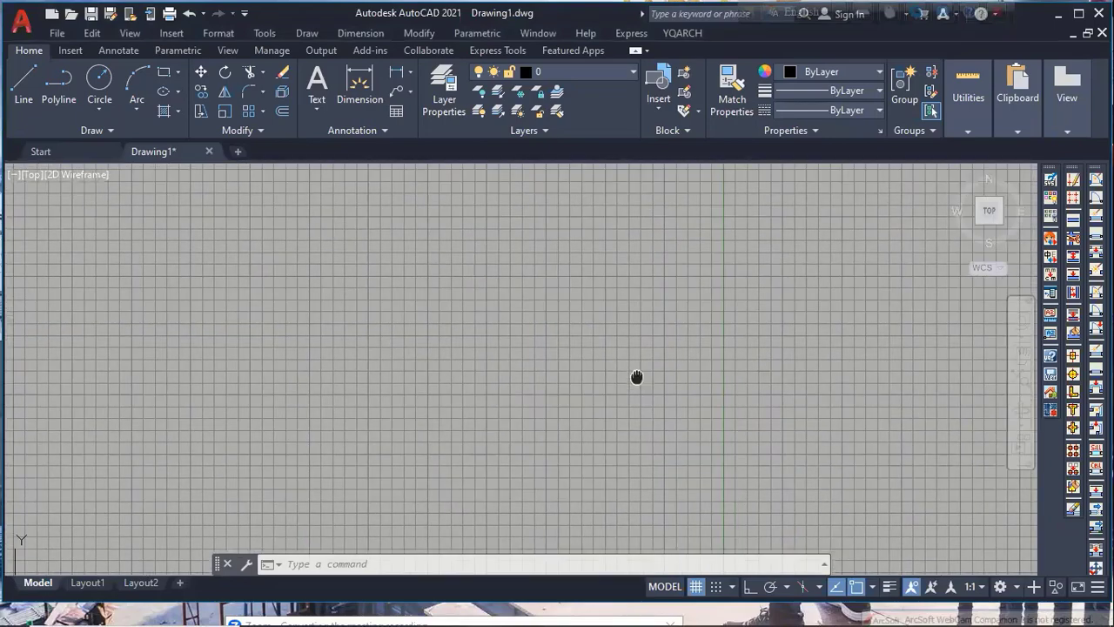
pyautogui.scroll(4, 453, 381)
pyautogui.scroll(2, 472, 391)
pyautogui.scroll(-2, 477, 447)
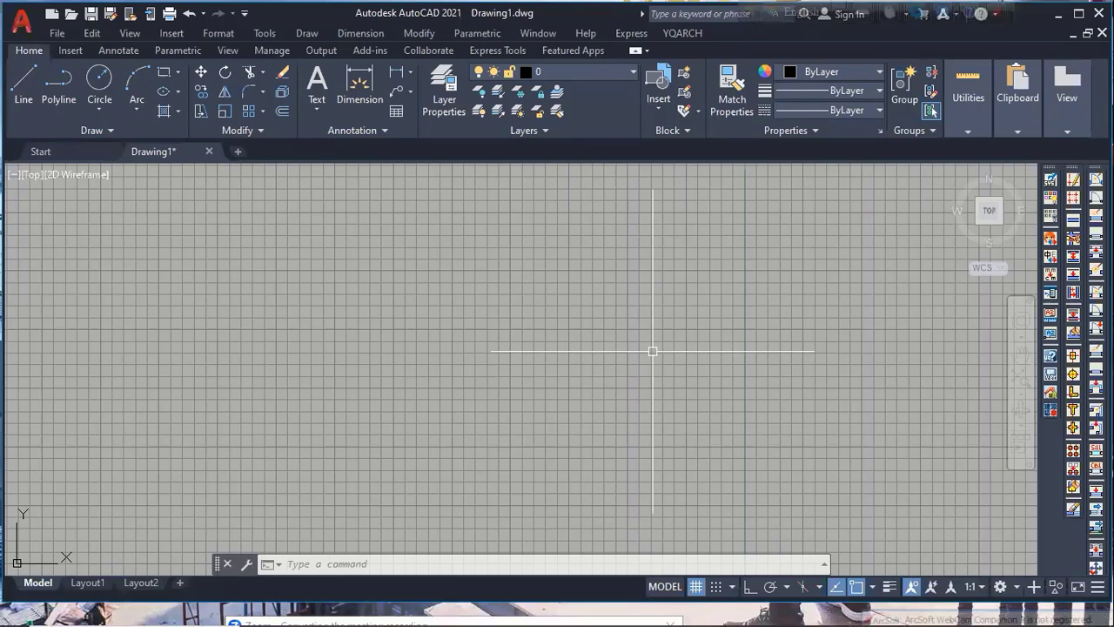
# Turn off the grid display in the drawing area.
pyautogui.press('F7')
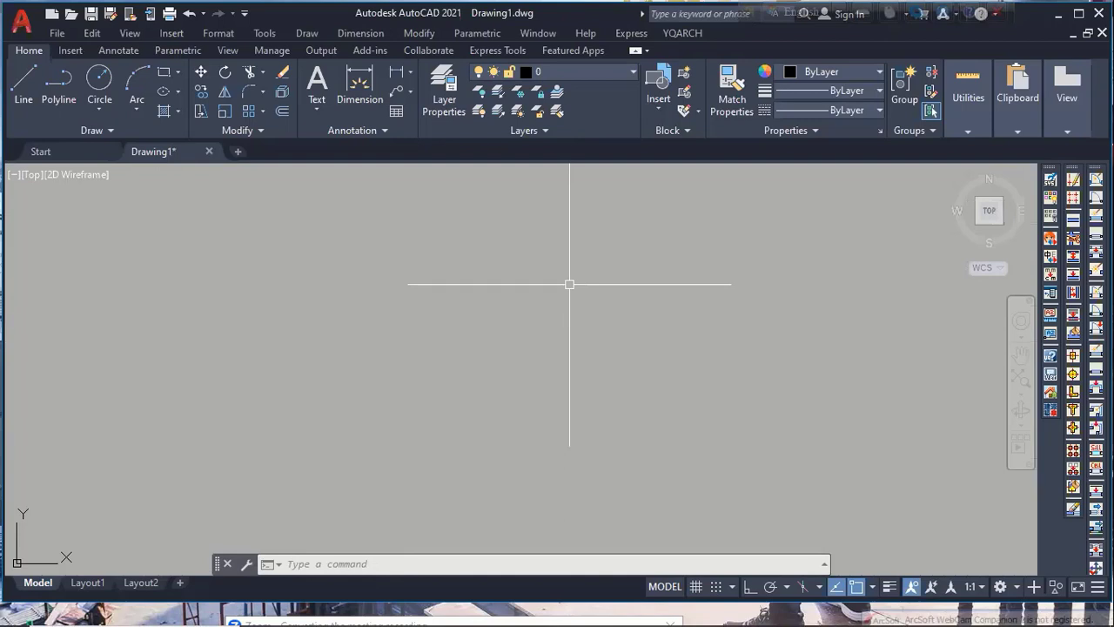
pyautogui.press('Escape')
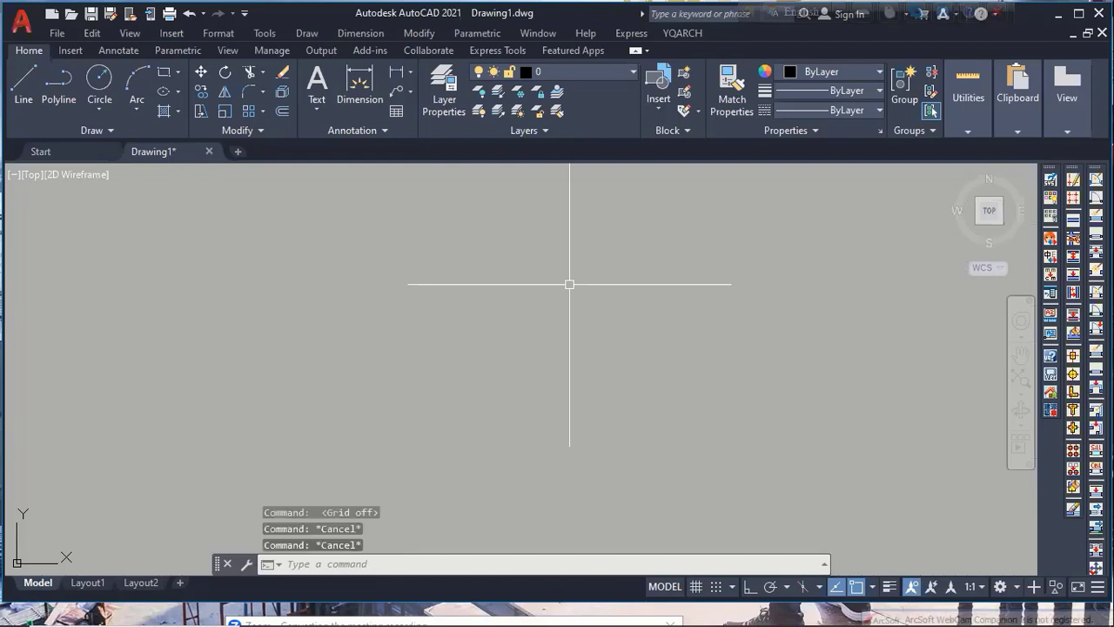
pyautogui.press('Escape')
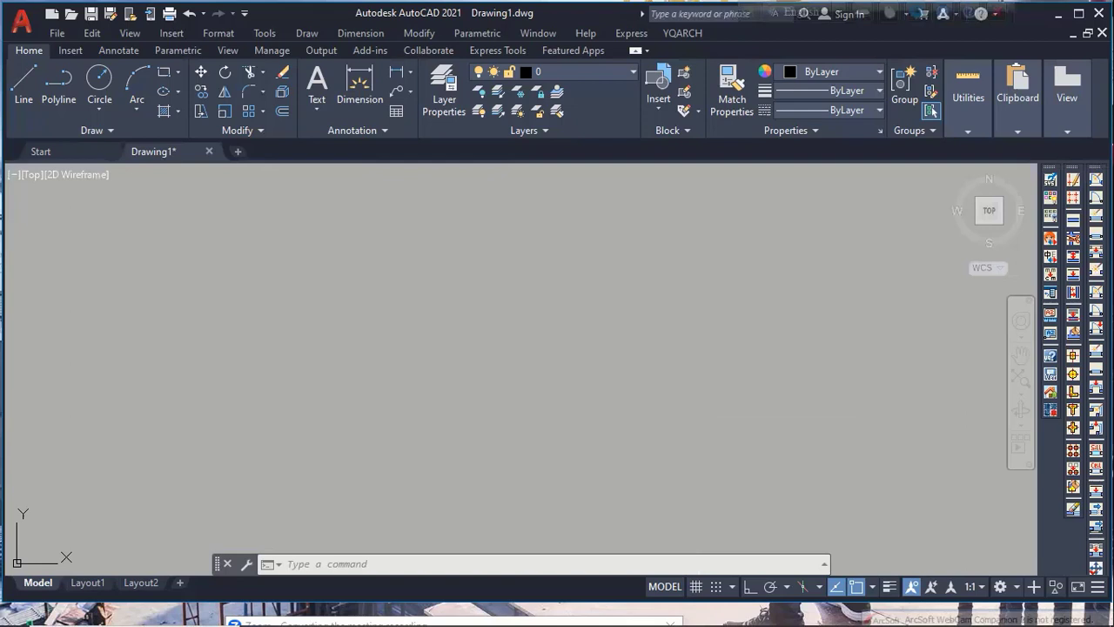
pyautogui.press('Escape')
pyautogui.press('Escape')
pyautogui.press('Escape')
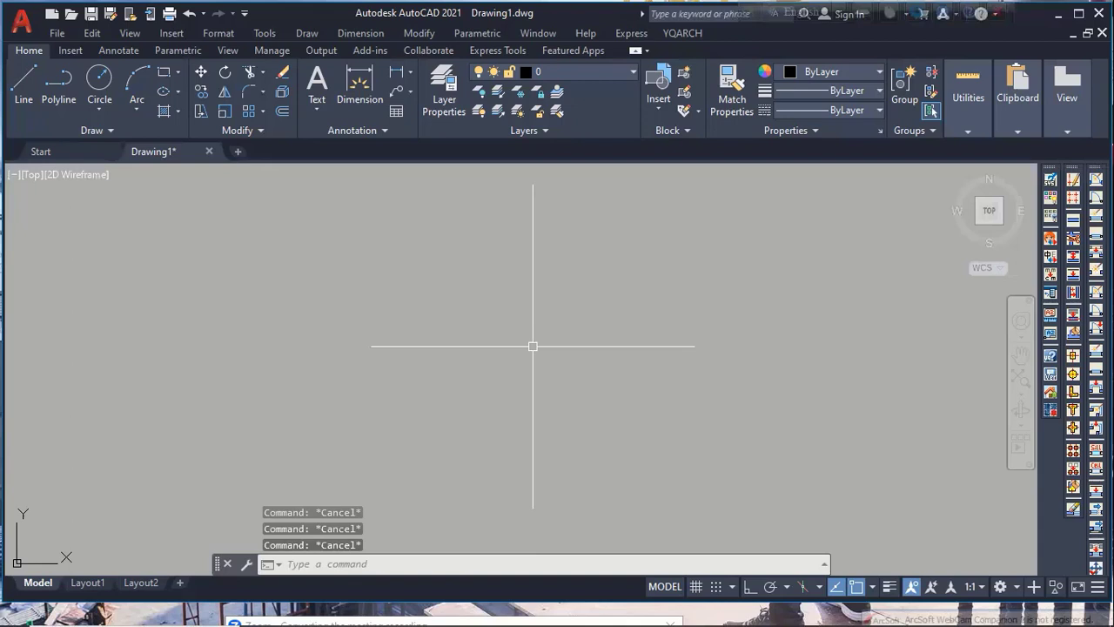
# Open the Options dialog with the OP command and bring up its Display settings.
pyautogui.write('o')
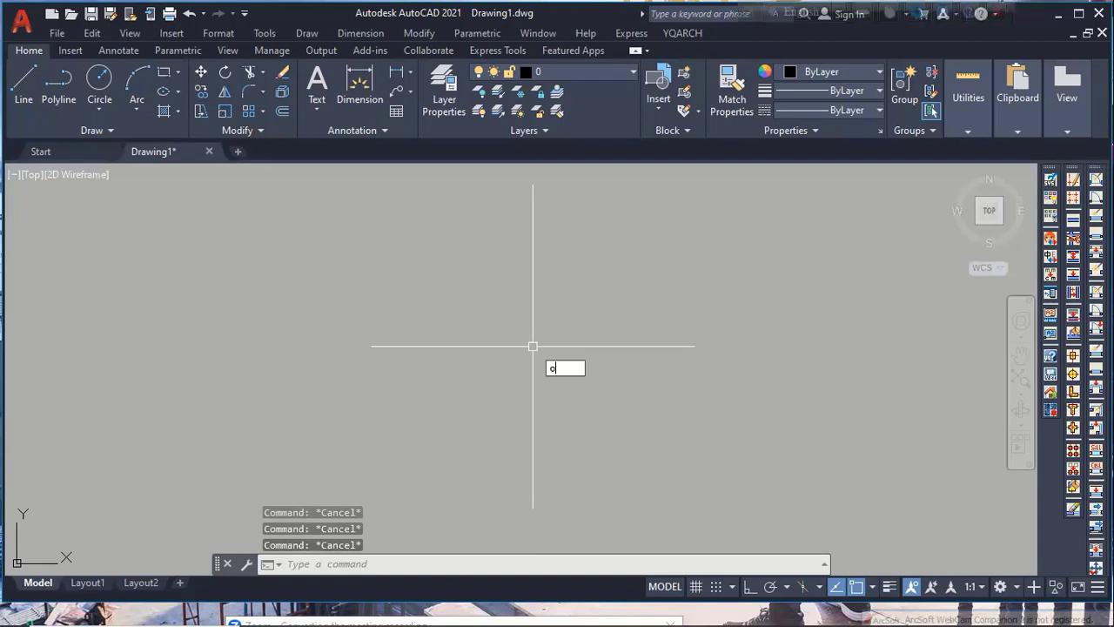
pyautogui.write('p')
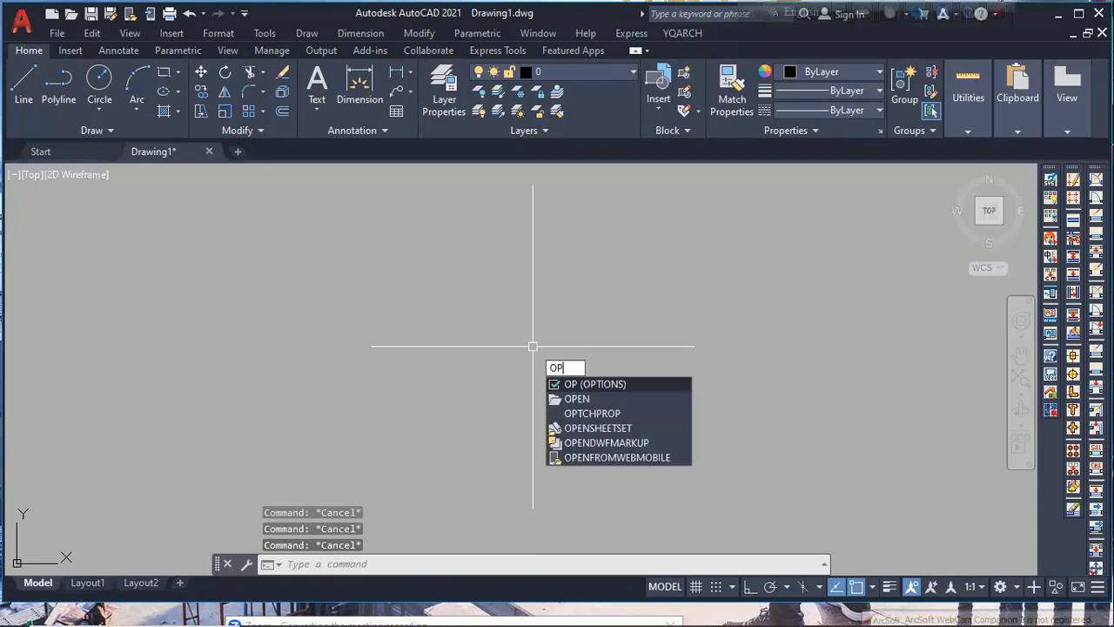
pyautogui.press('Return')
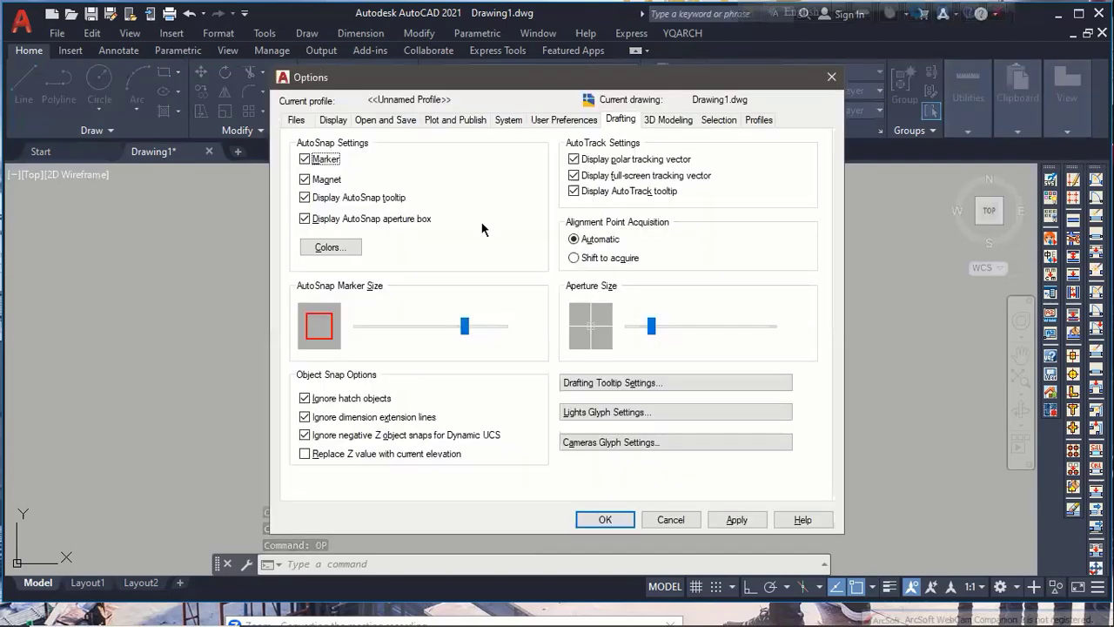
pyautogui.click(295, 120)
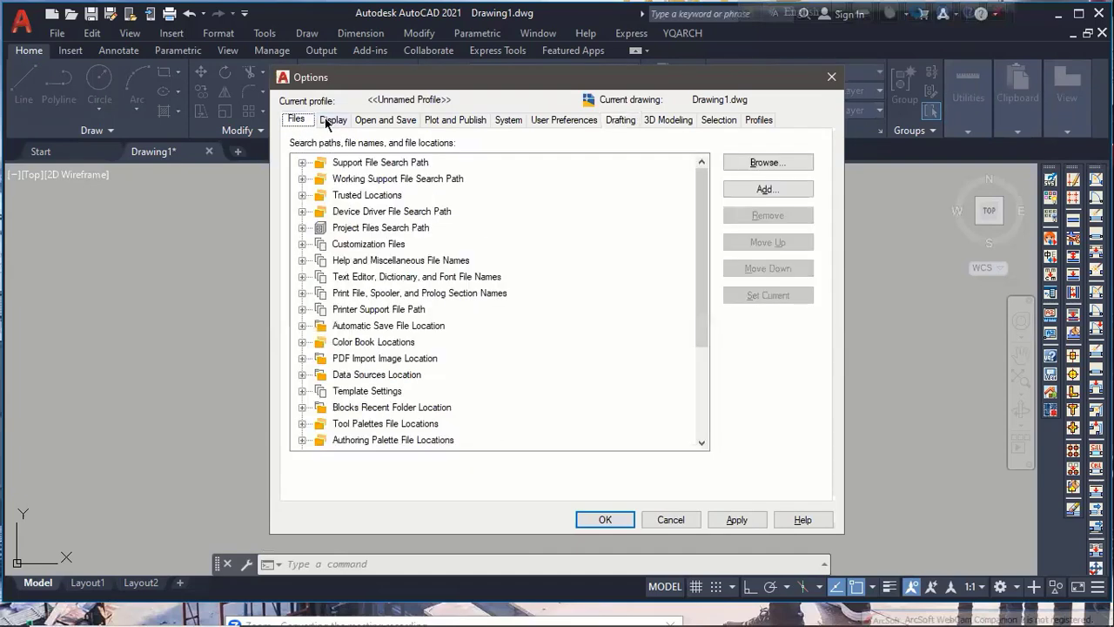
pyautogui.click(331, 121)
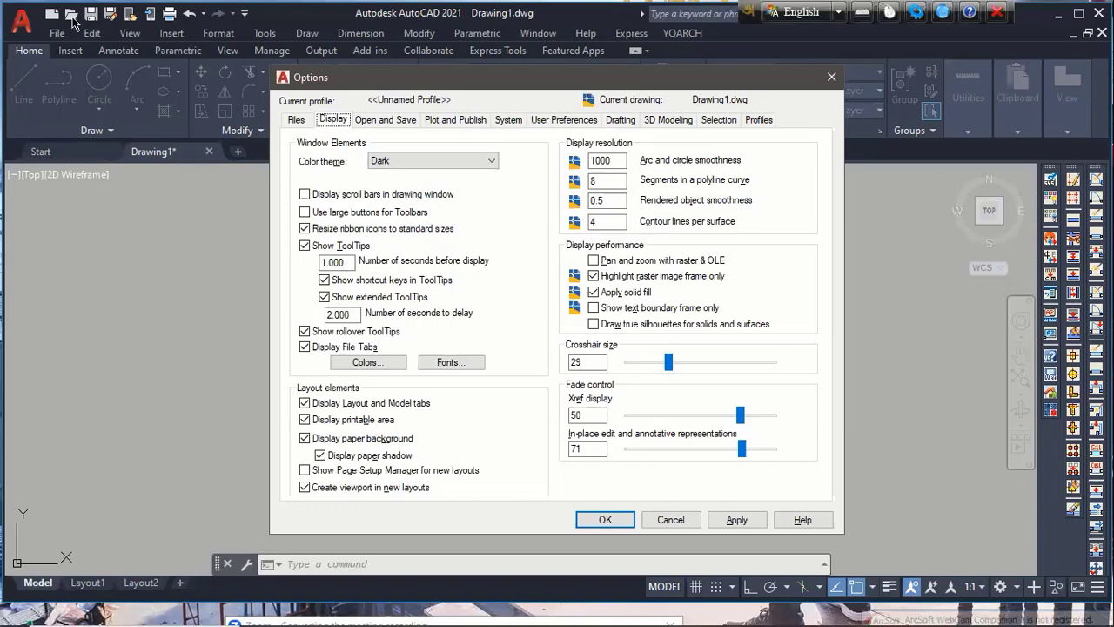
# Apply the Light color theme to the interface, and restore the Dark theme.
pyautogui.click(471, 160)
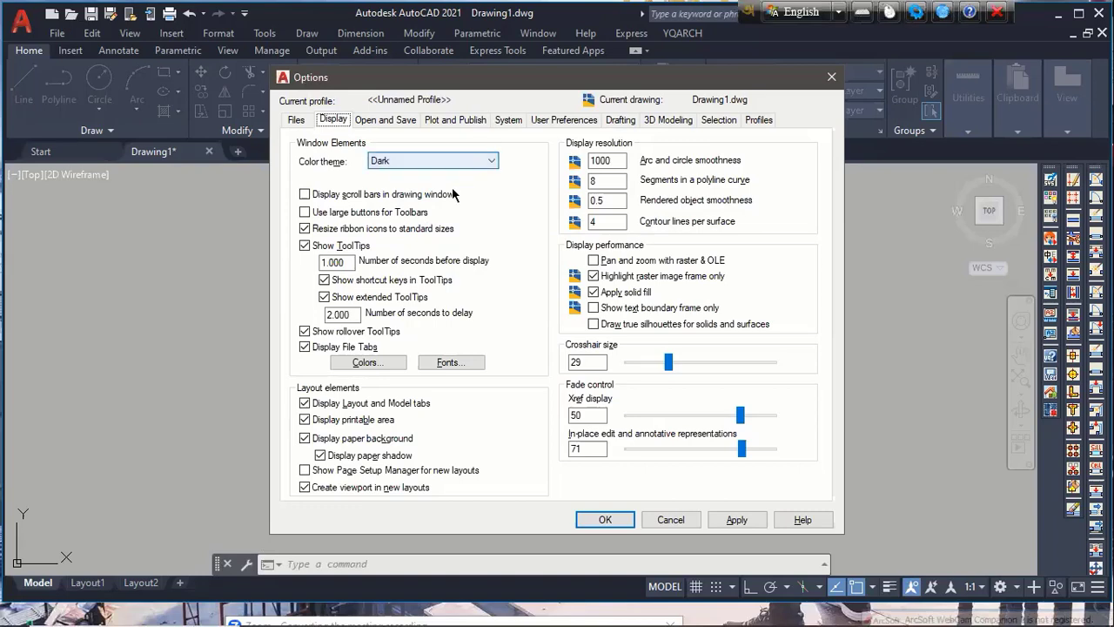
pyautogui.click(452, 187)
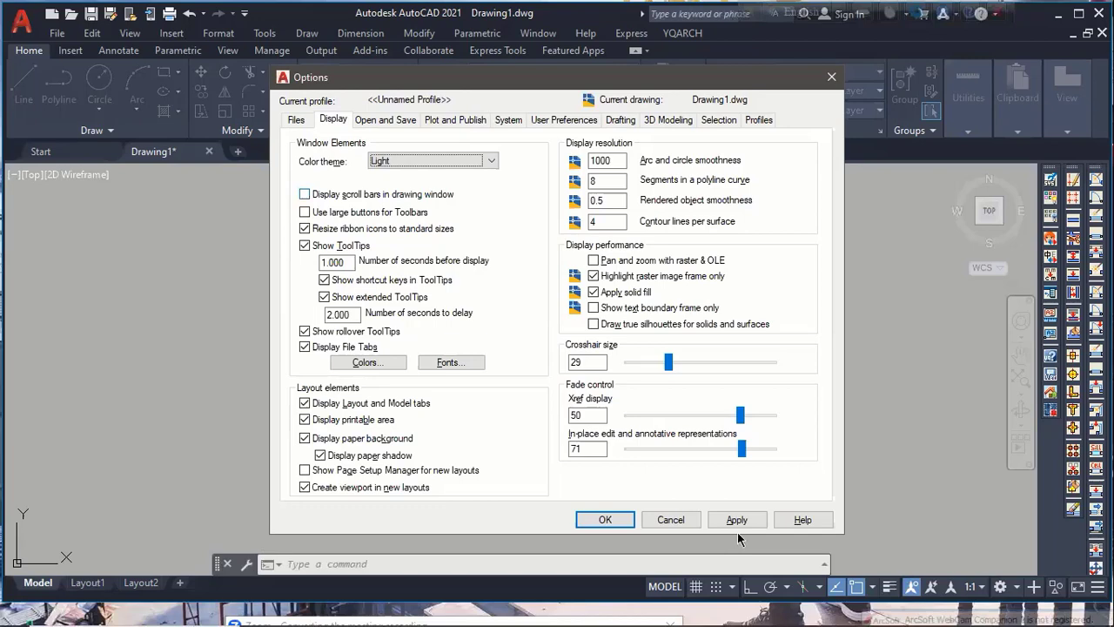
pyautogui.click(739, 520)
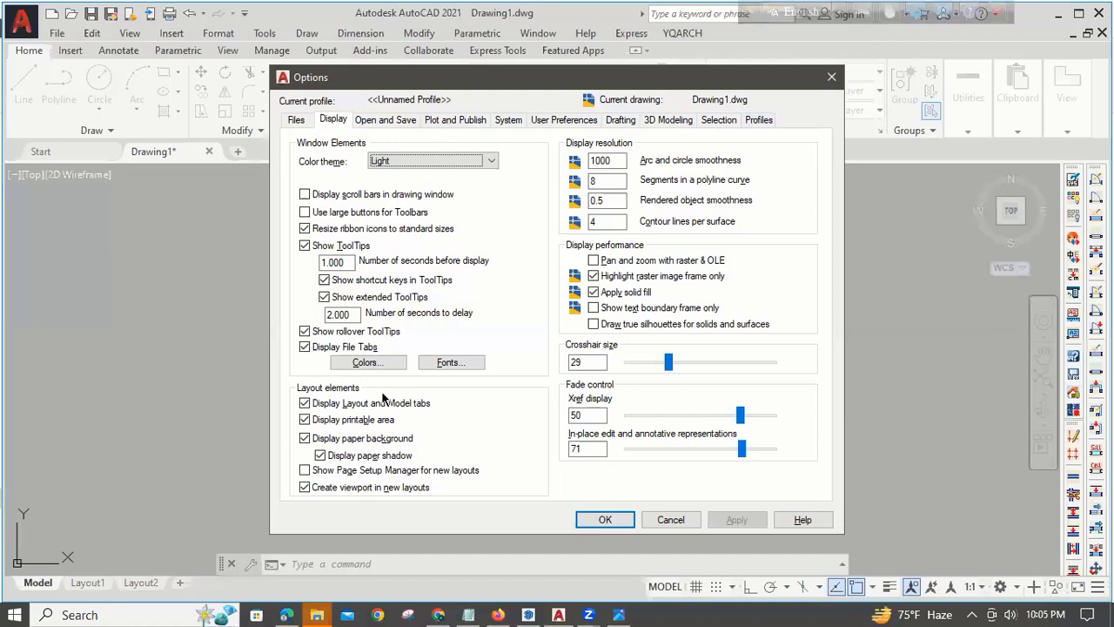
pyautogui.click(449, 165)
pyautogui.click(449, 178)
pyautogui.click(723, 519)
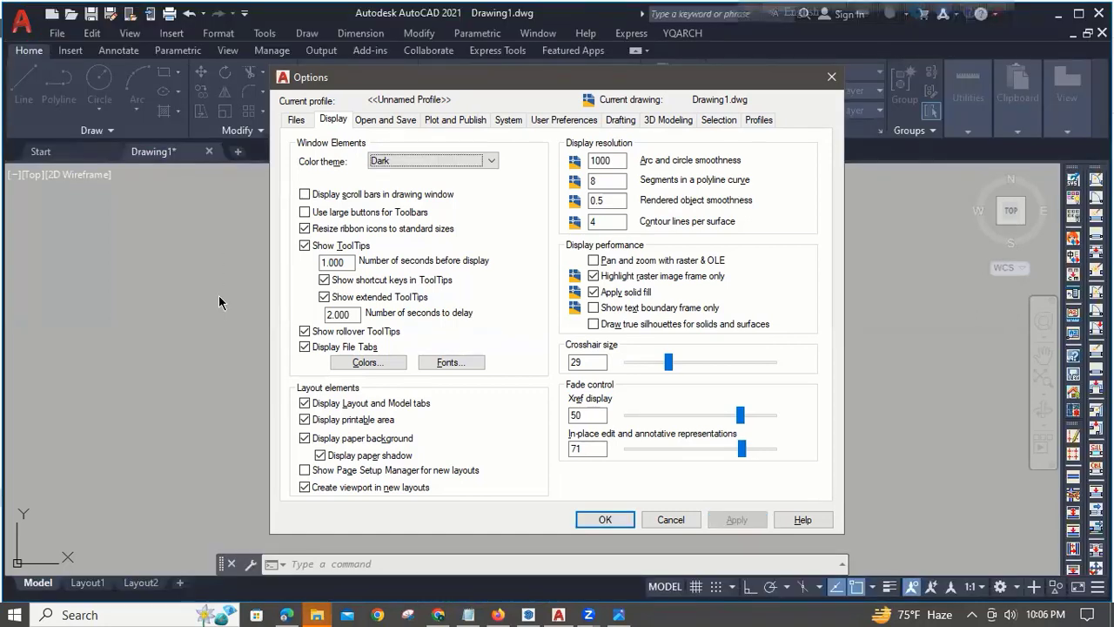
# Set the uniform background color of 2D model space to Black and apply the change, closing Options.
pyautogui.click(364, 362)
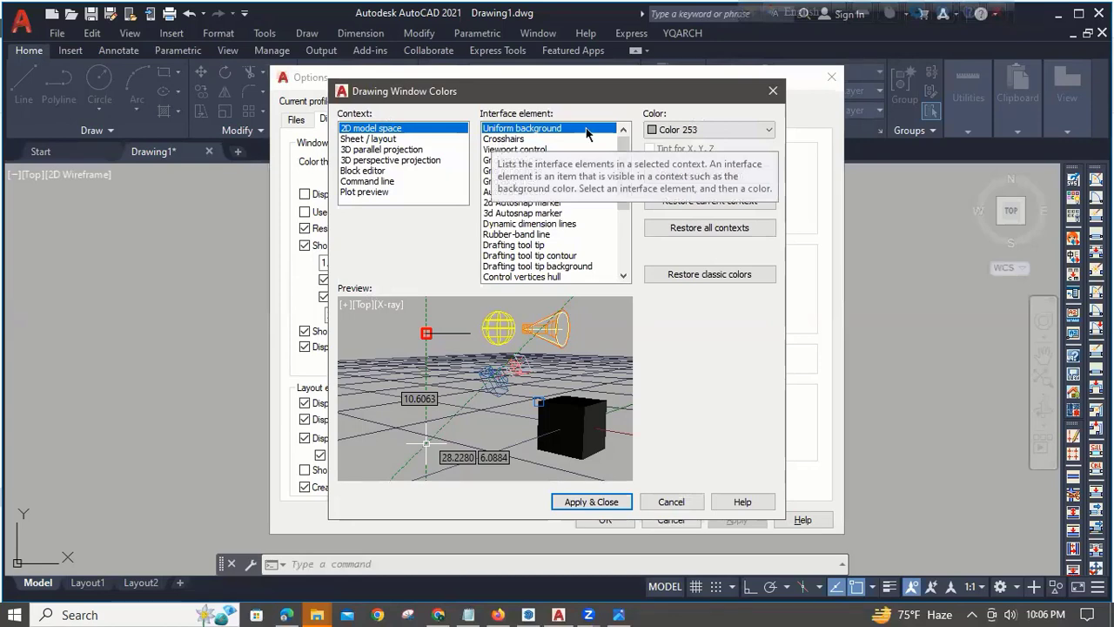
pyautogui.click(717, 131)
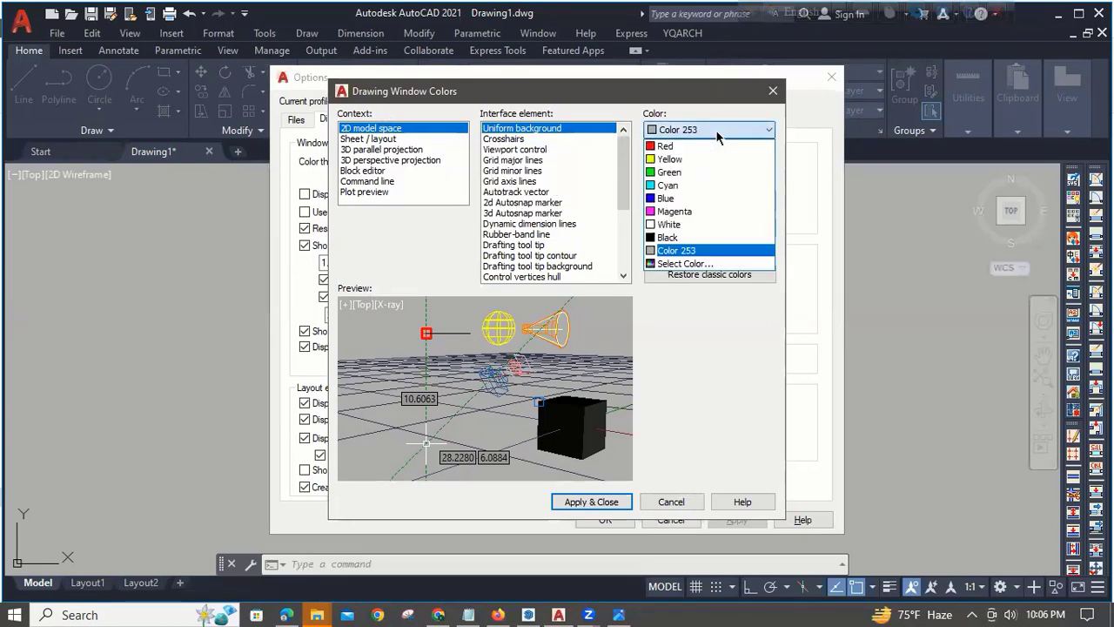
pyautogui.click(673, 237)
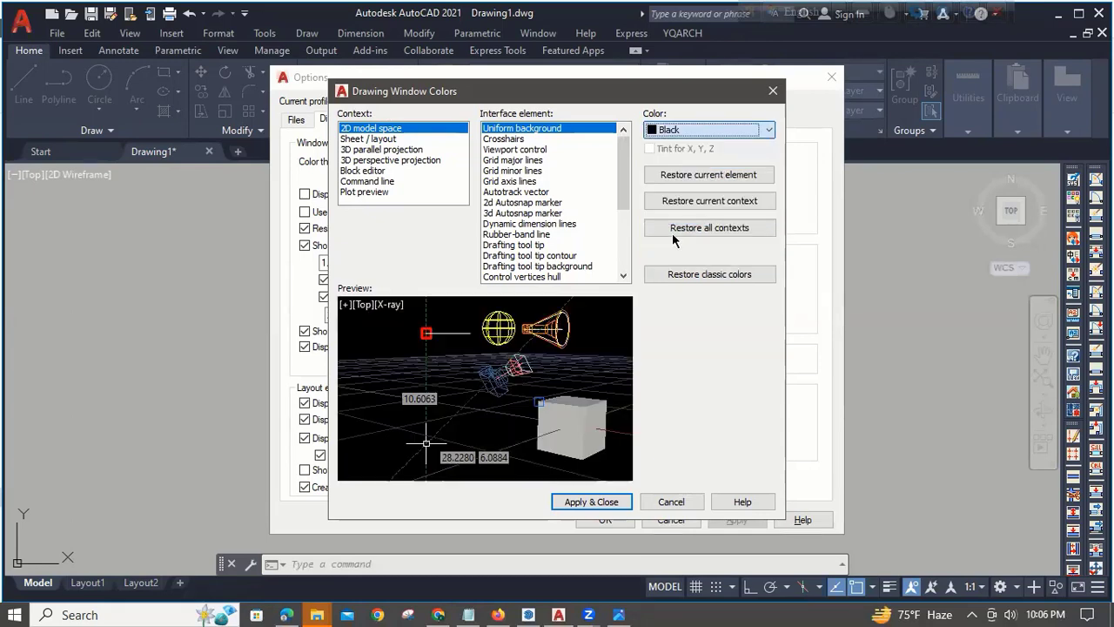
pyautogui.click(594, 502)
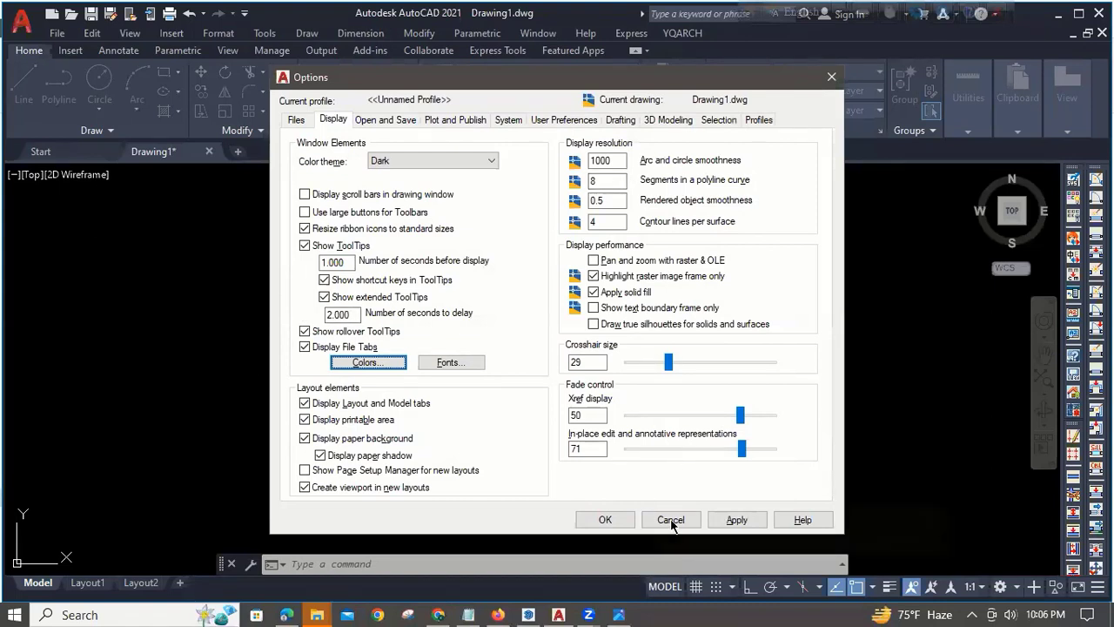
pyautogui.click(736, 521)
pyautogui.click(605, 520)
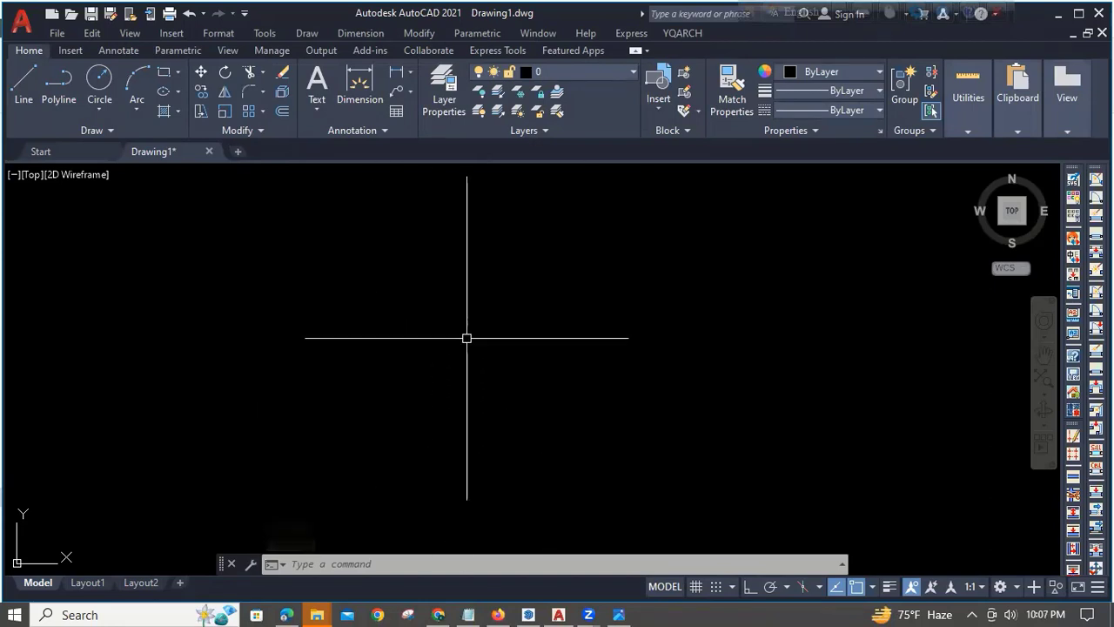
pyautogui.press('Escape')
pyautogui.press('Escape')
pyautogui.press('Escape')
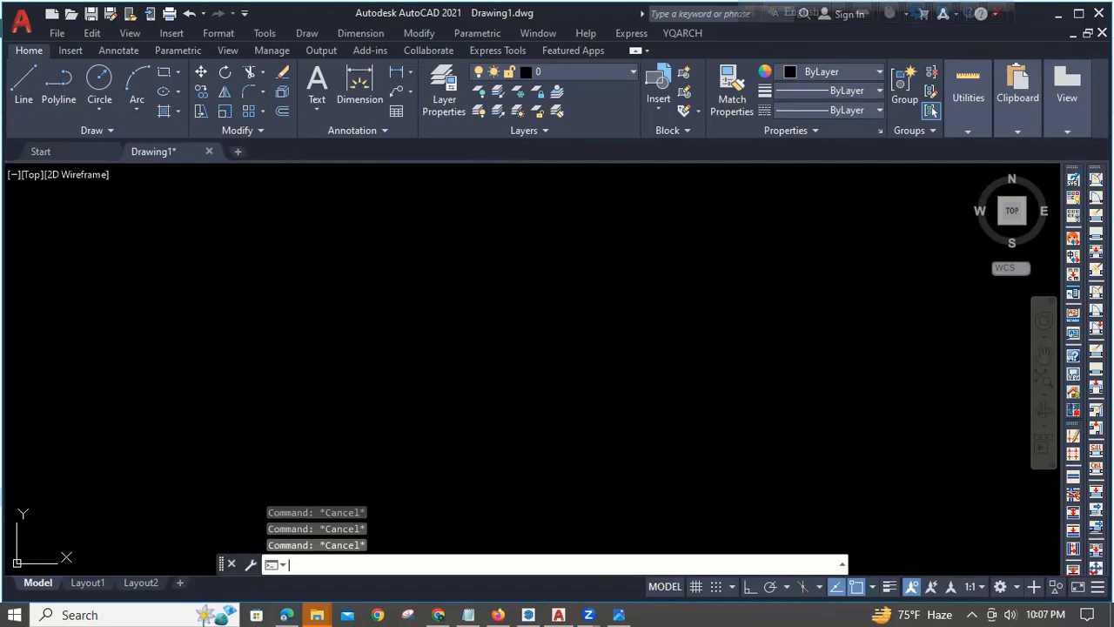
pyautogui.press('Escape')
# Reopen the Options dialog with the OP command.
pyautogui.write('P')
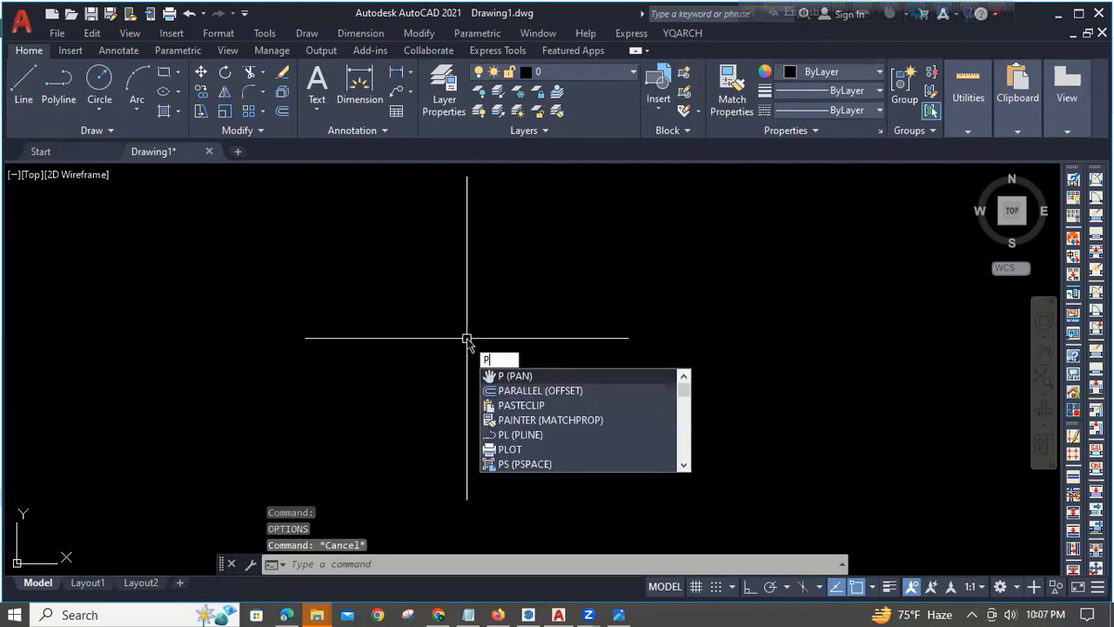
pyautogui.press('BackSpace')
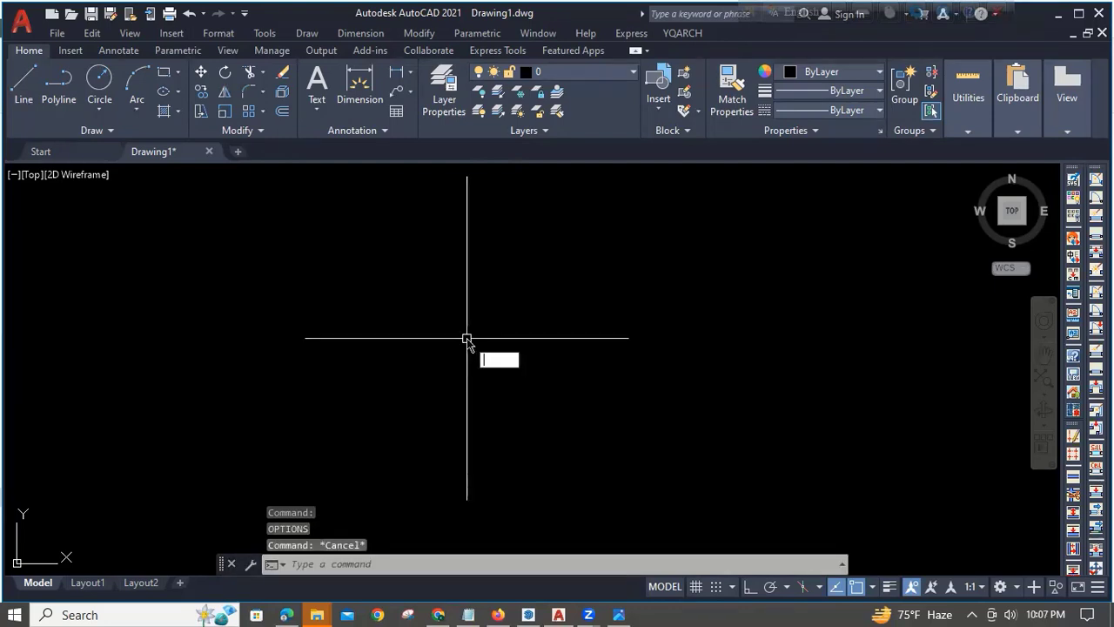
pyautogui.write('OP')
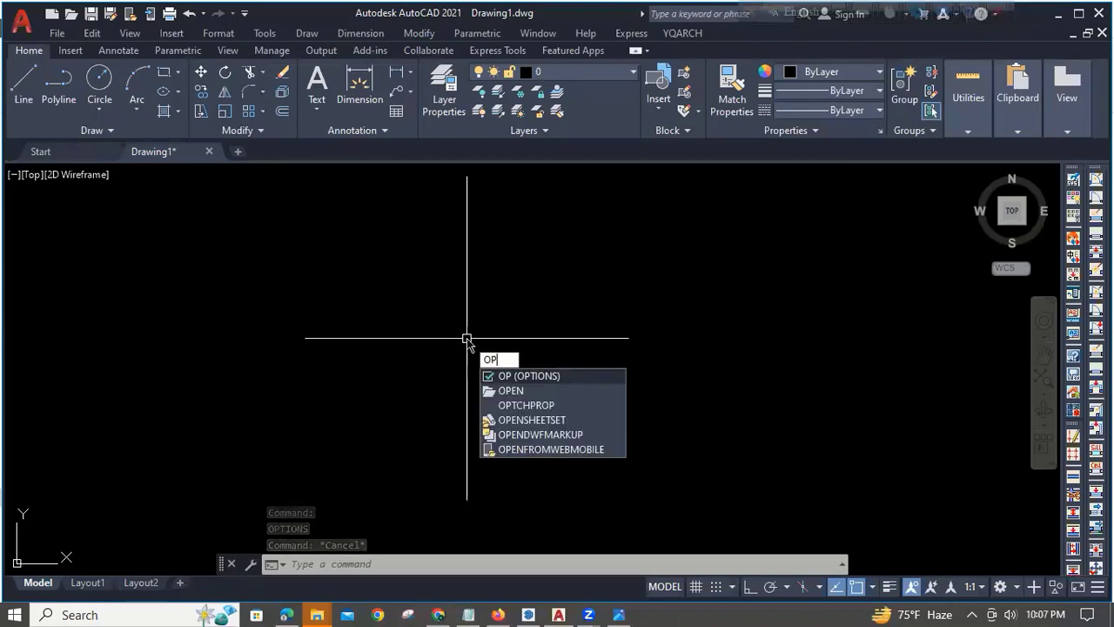
pyautogui.press('Return')
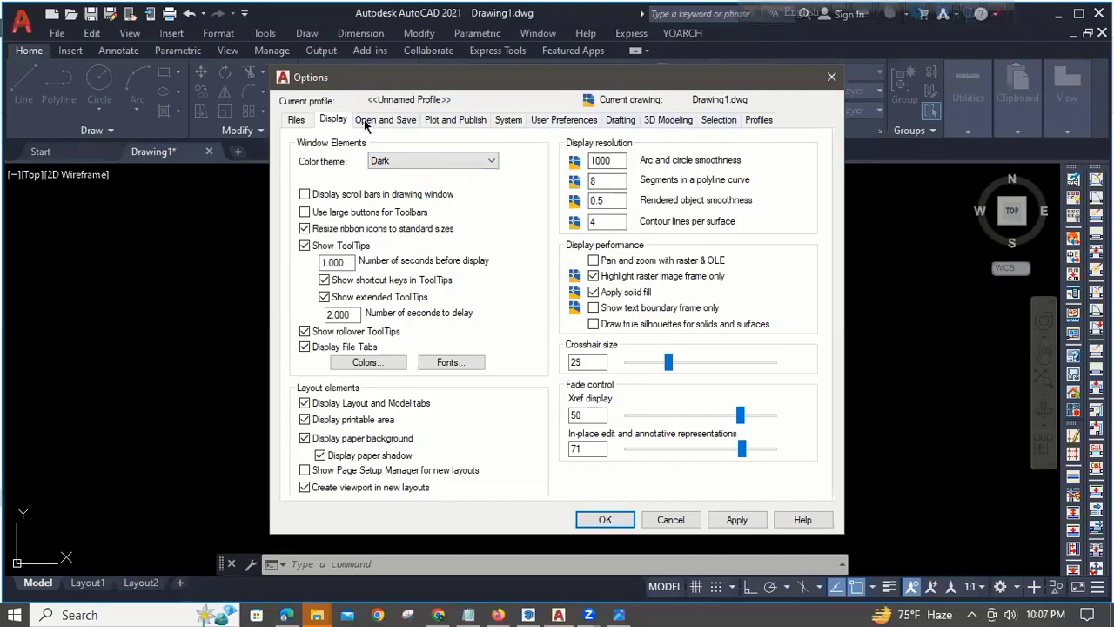
# Review the available background colors for 2D model space, and leave the drawing window colors without changes.
pyautogui.click(351, 367)
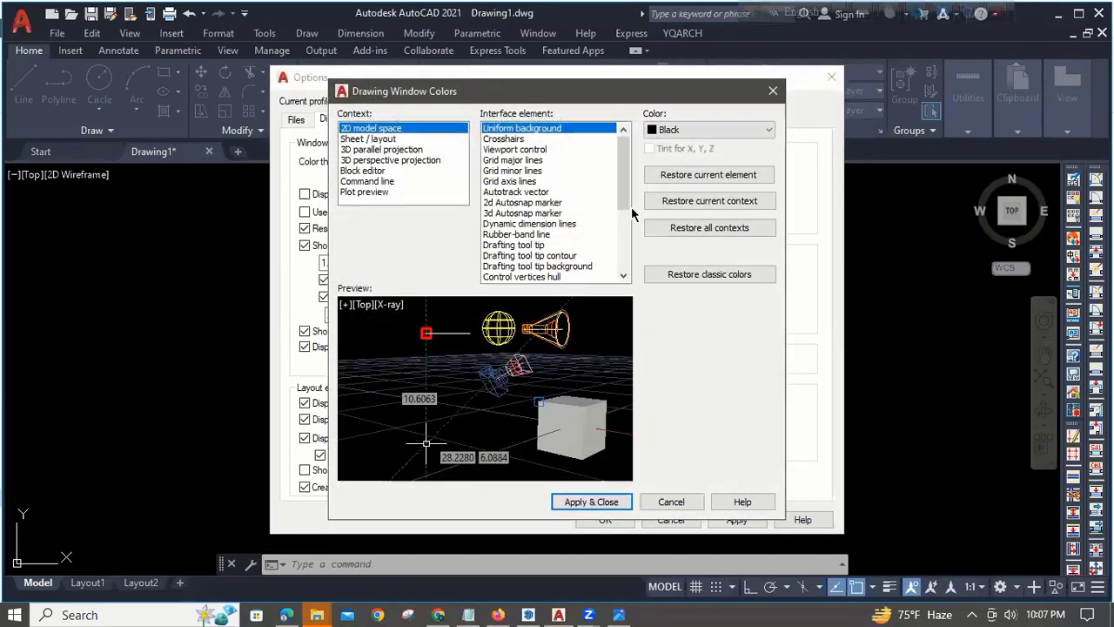
pyautogui.click(721, 130)
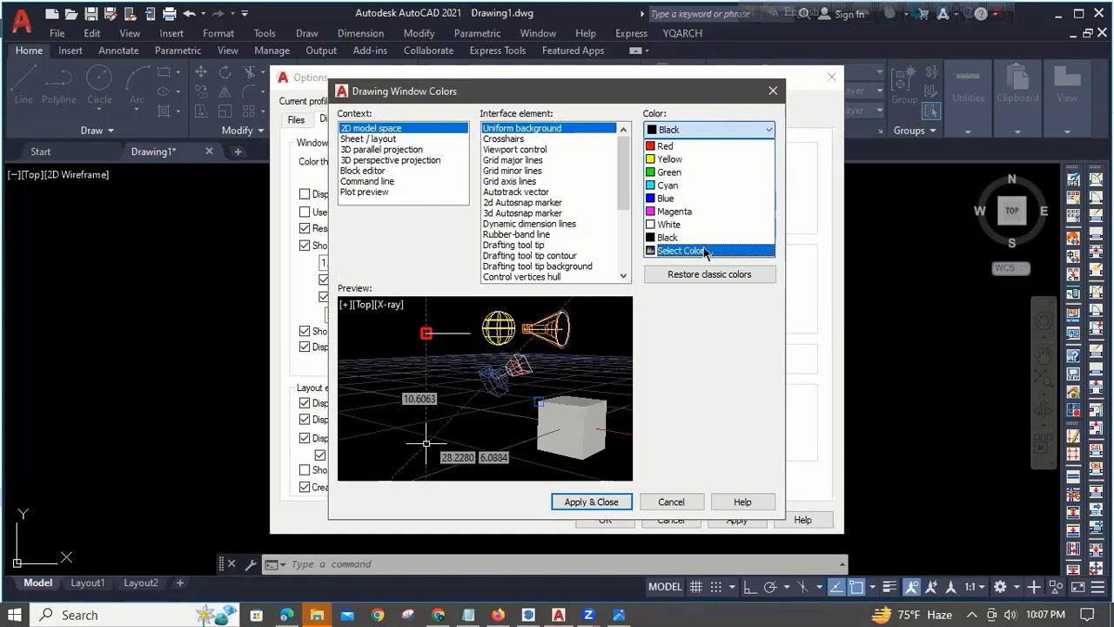
pyautogui.click(670, 501)
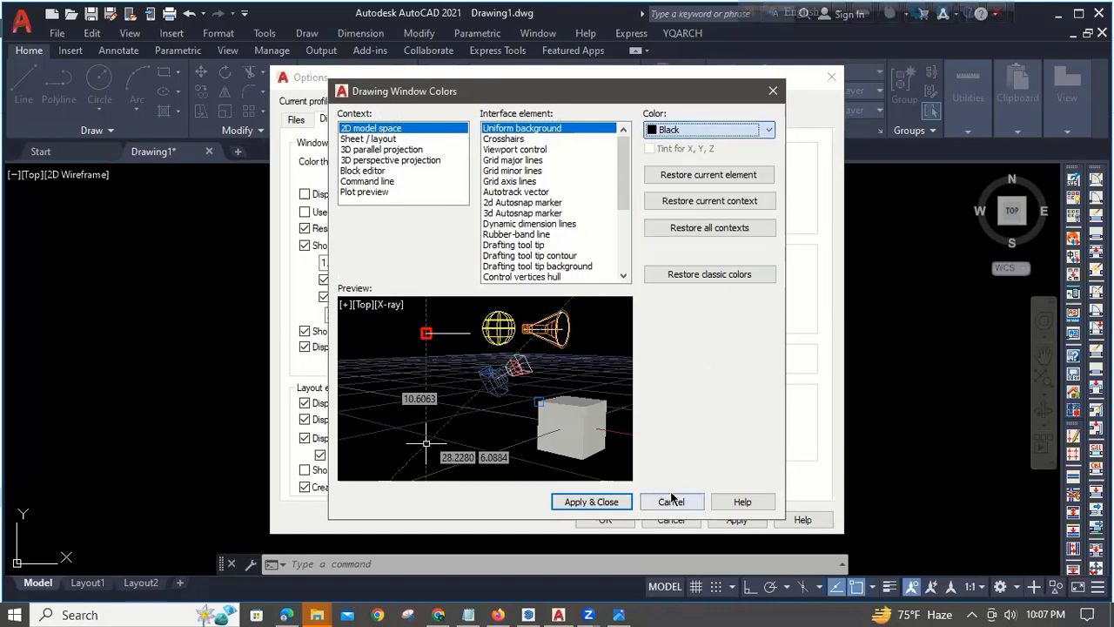
pyautogui.click(771, 90)
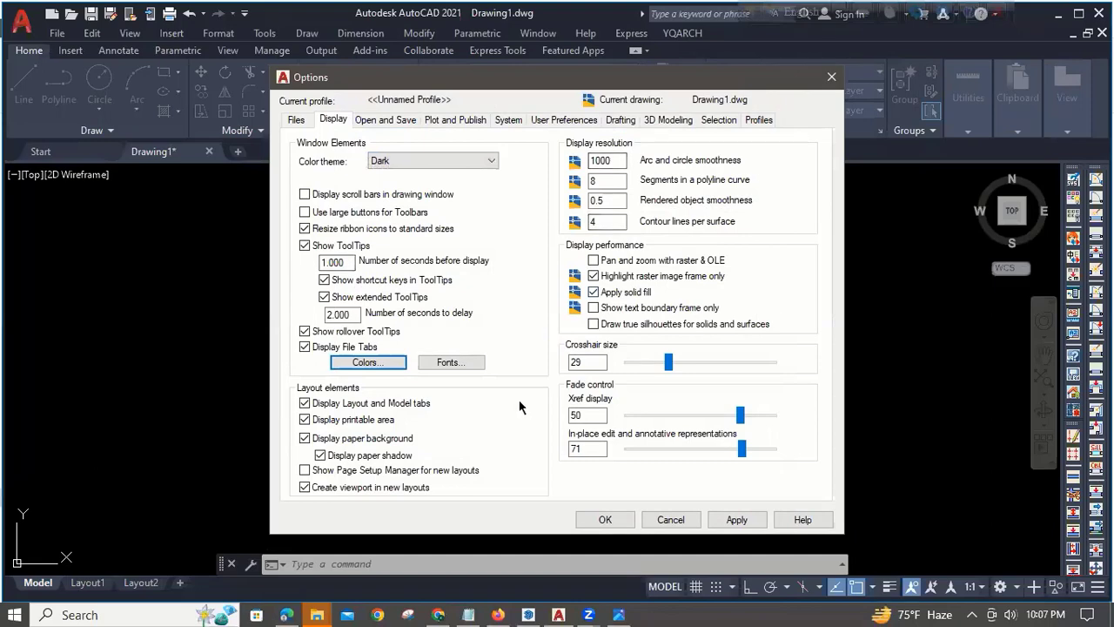
# Increase the crosshair size to 44, apply it and close Options.
pyautogui.moveTo(442, 77); pyautogui.dragTo(470, 118)
pyautogui.moveTo(658, 397)
pyautogui.mouseDown()
pyautogui.moveTo(709, 409)
pyautogui.moveTo(634, 402)
pyautogui.moveTo(706, 402)
pyautogui.moveTo(651, 402)
pyautogui.moveTo(675, 401)
pyautogui.mouseUp()
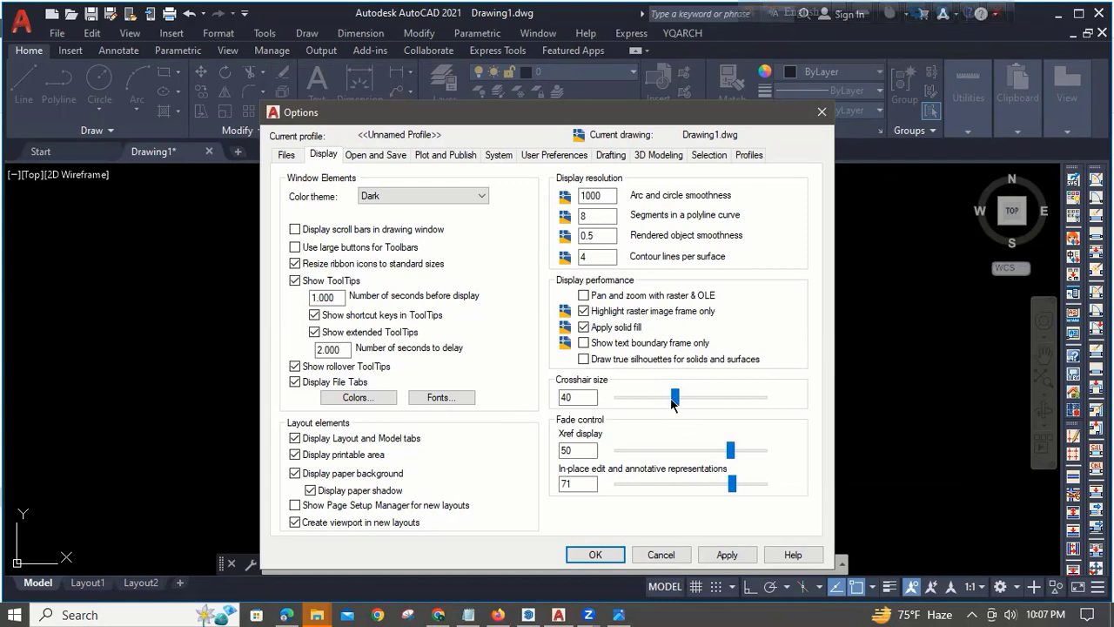
pyautogui.moveTo(672, 401); pyautogui.dragTo(679, 399)
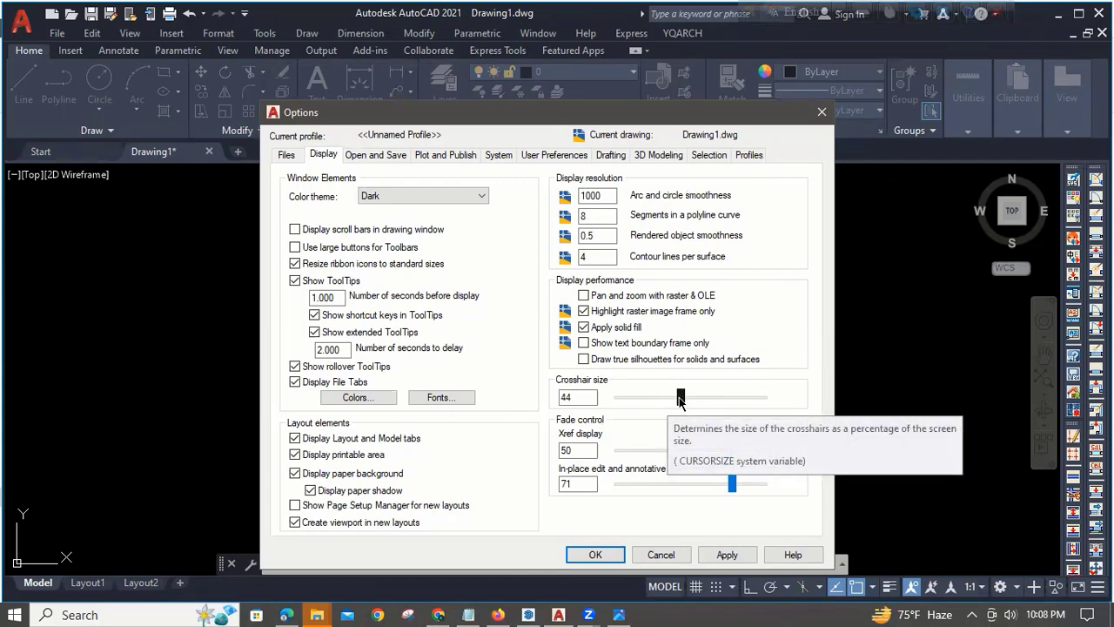
pyautogui.click(727, 555)
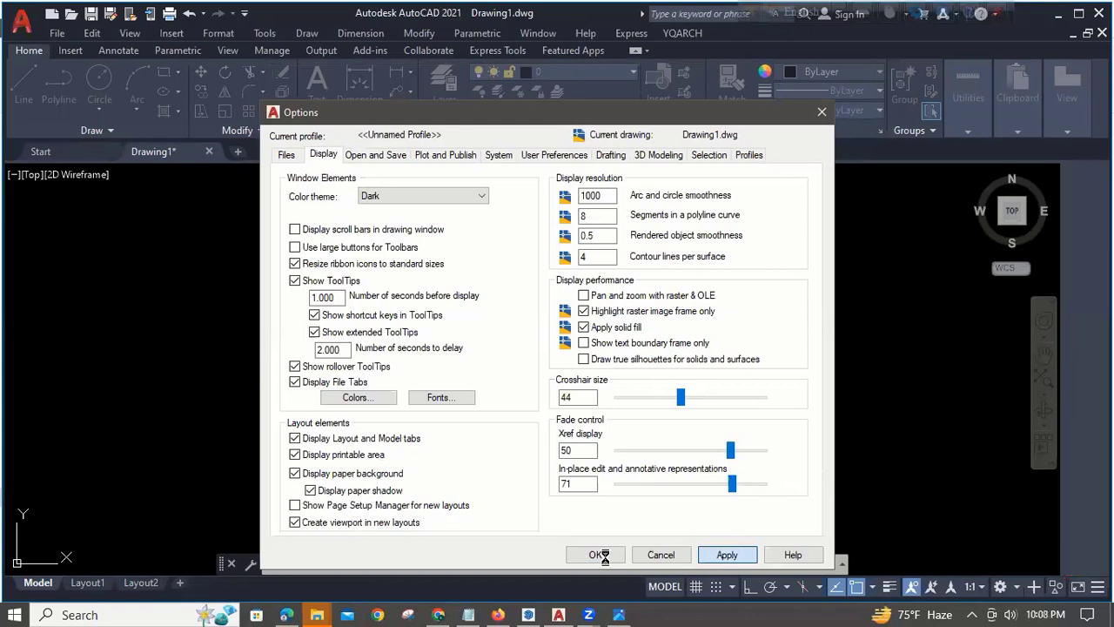
pyautogui.click(600, 555)
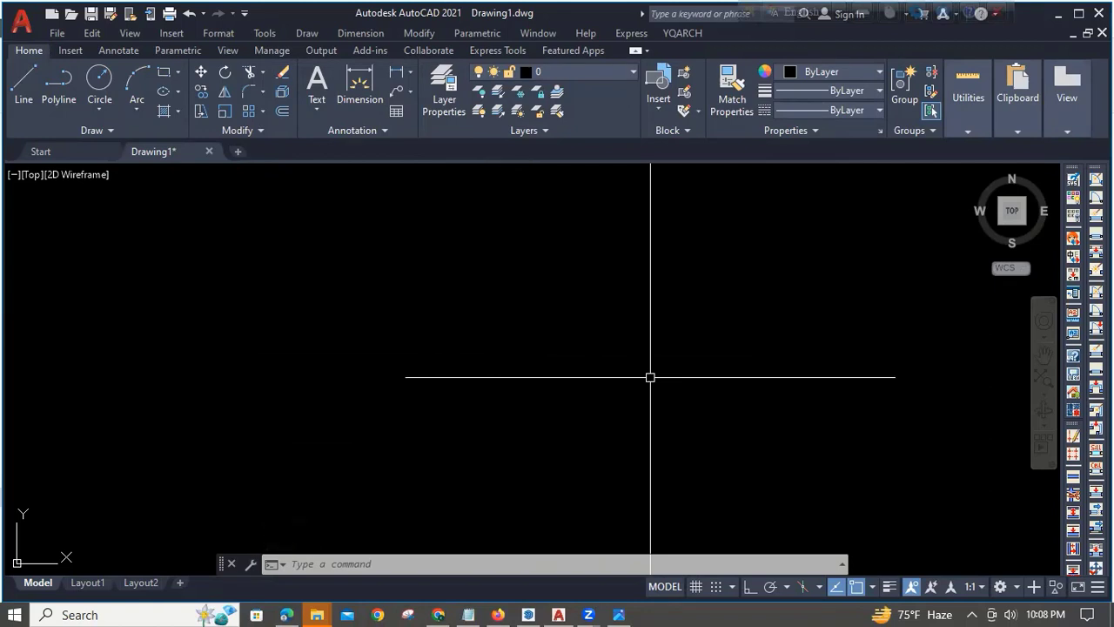
pyautogui.press('Escape')
pyautogui.press('Escape')
pyautogui.press('Escape')
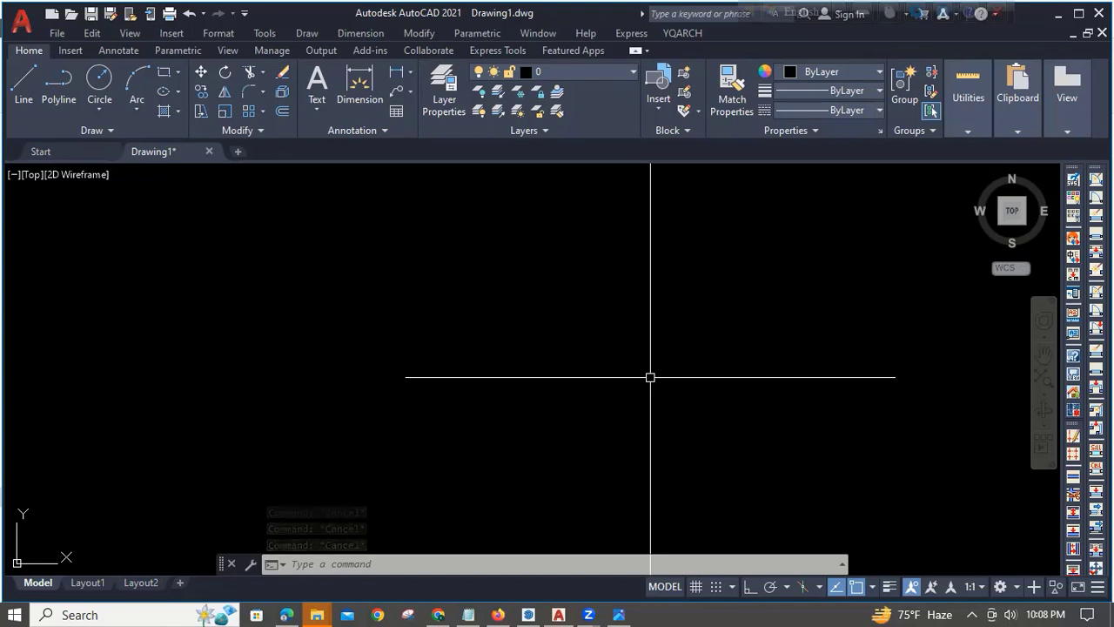
# Set the drawing units to Architectural length type with a precision of 0'-0", and accept the units settings.
pyautogui.press('Escape')
pyautogui.press('Escape')
pyautogui.press('Escape')
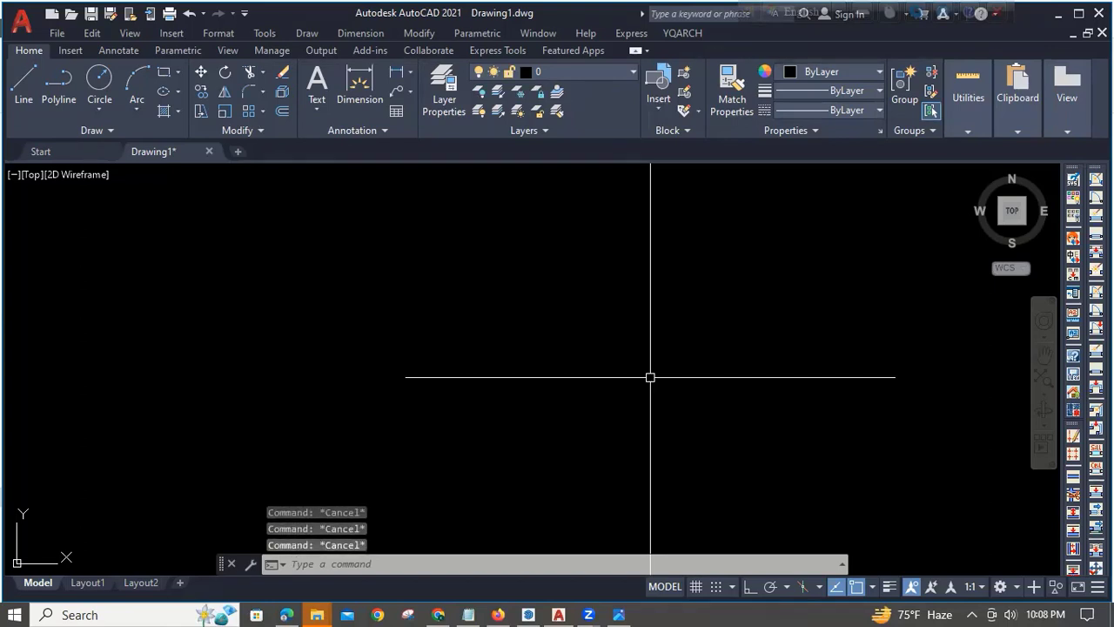
pyautogui.write('un')
pyautogui.press('Return')
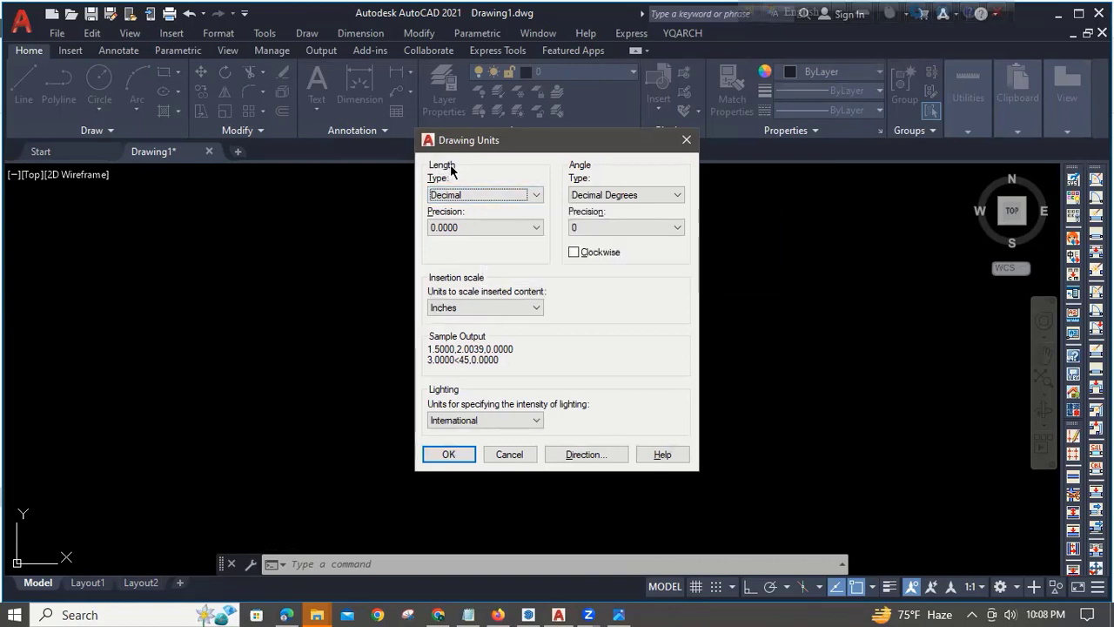
pyautogui.click(514, 197)
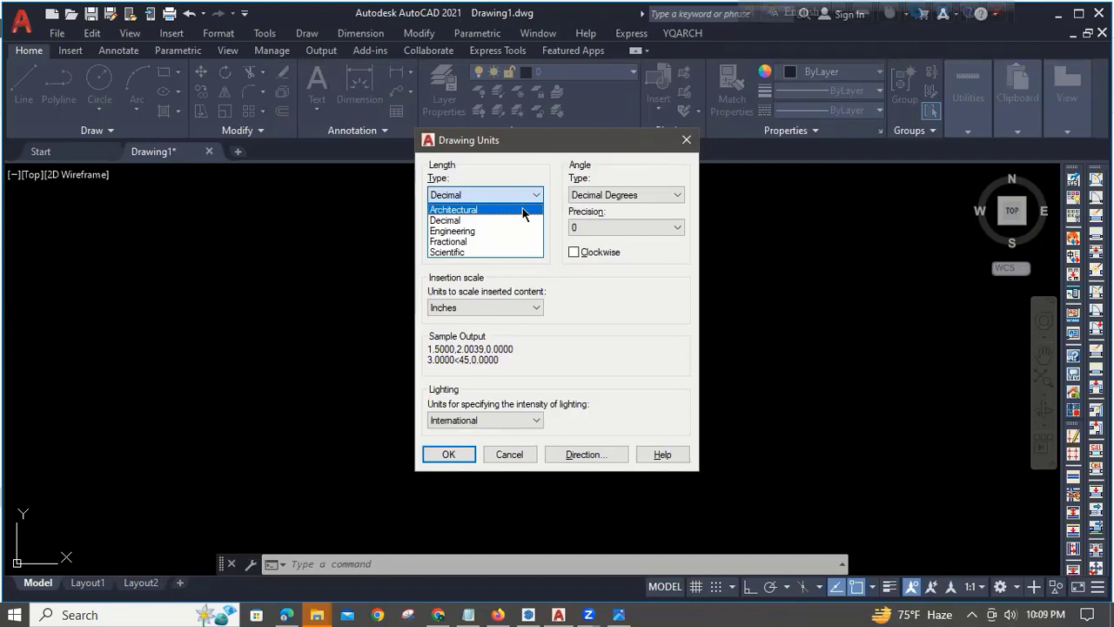
pyautogui.click(522, 210)
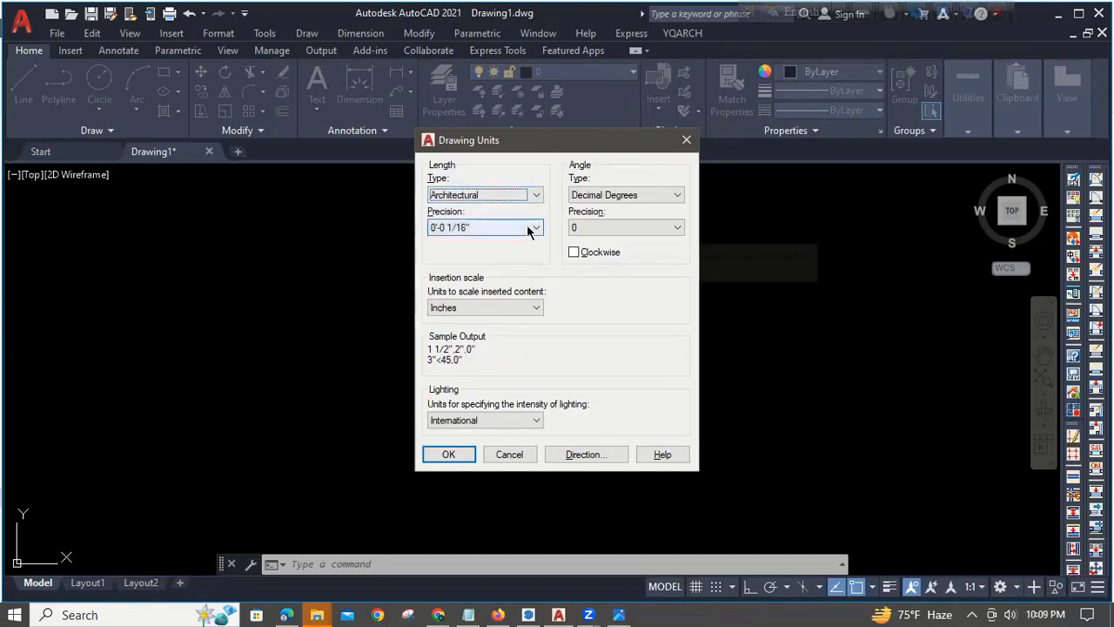
pyautogui.click(528, 229)
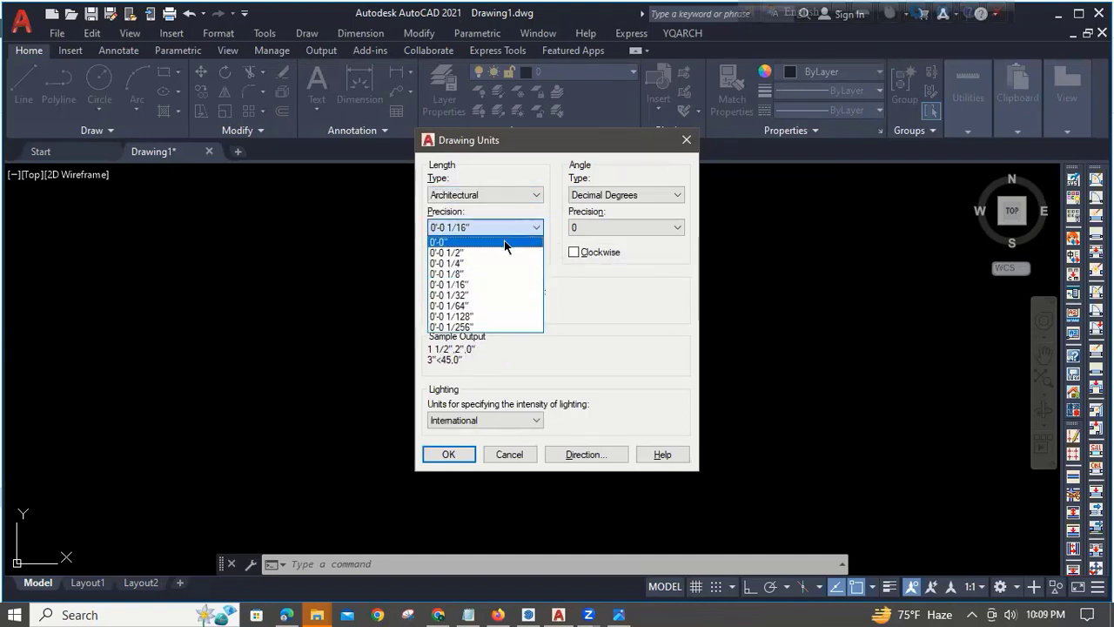
pyautogui.click(506, 243)
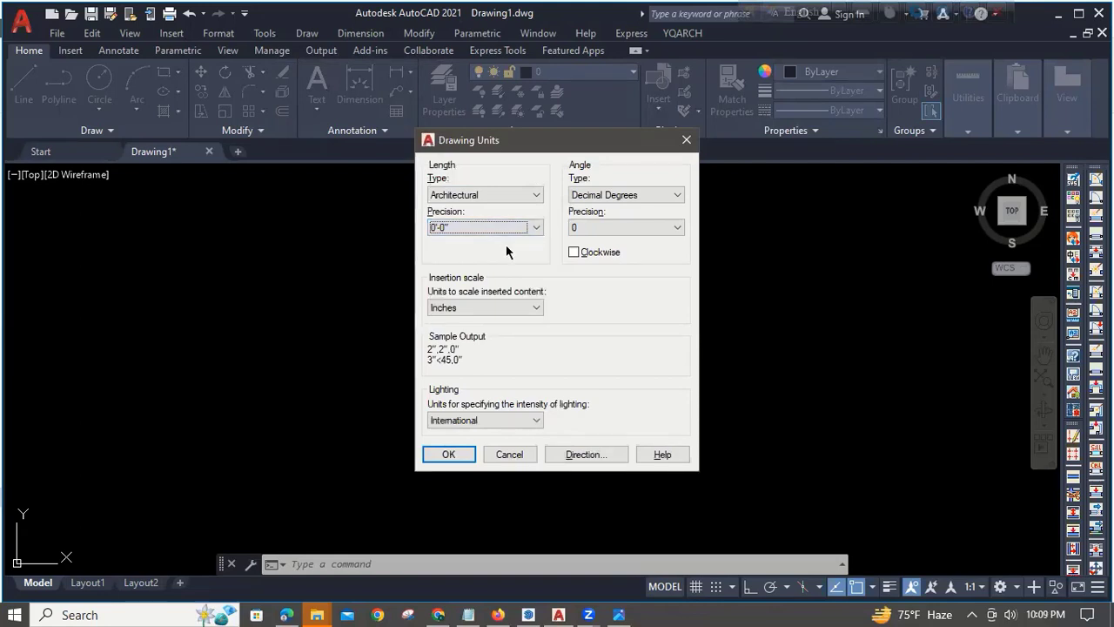
pyautogui.click(456, 452)
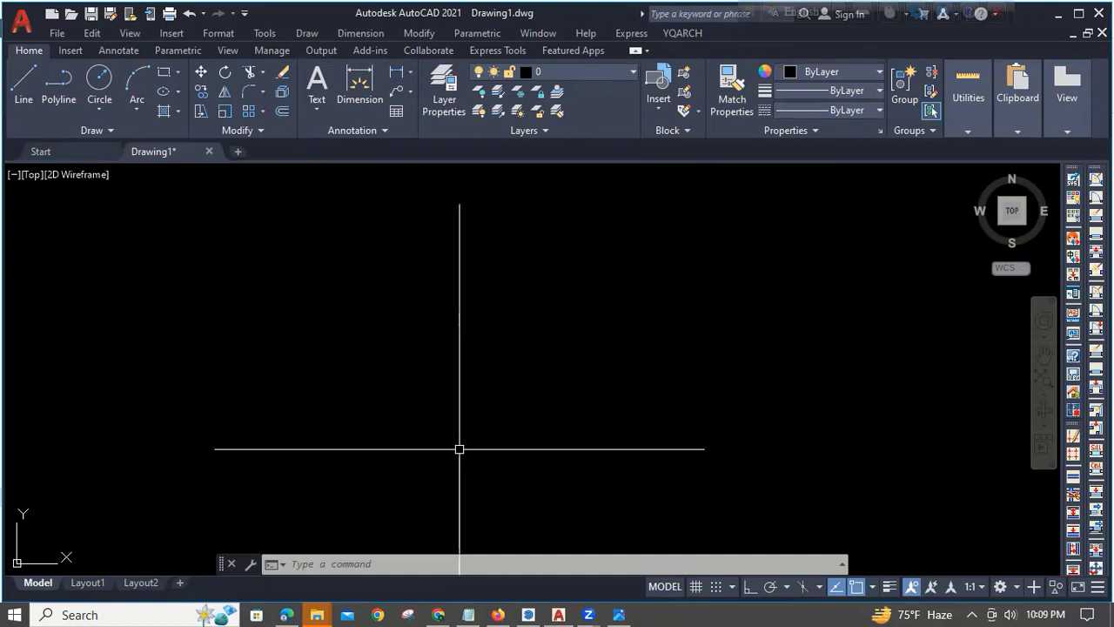
# Modify the Standard dimension style so its dimension lines use ByLayer for color, linetype and lineweight.
pyautogui.write('d')
pyautogui.press('Return')
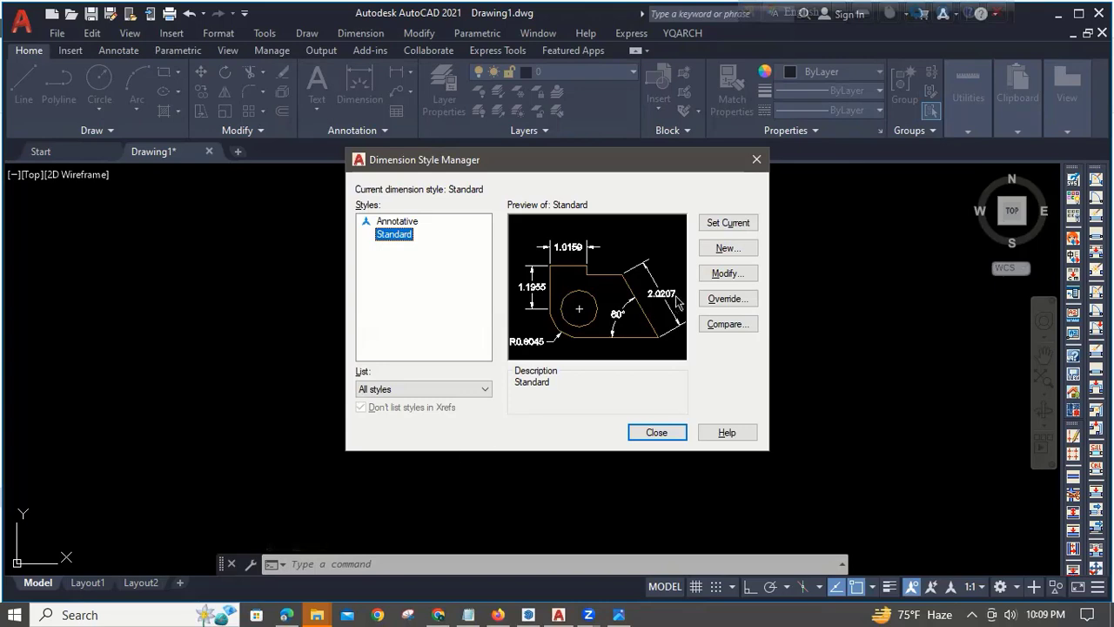
pyautogui.click(739, 275)
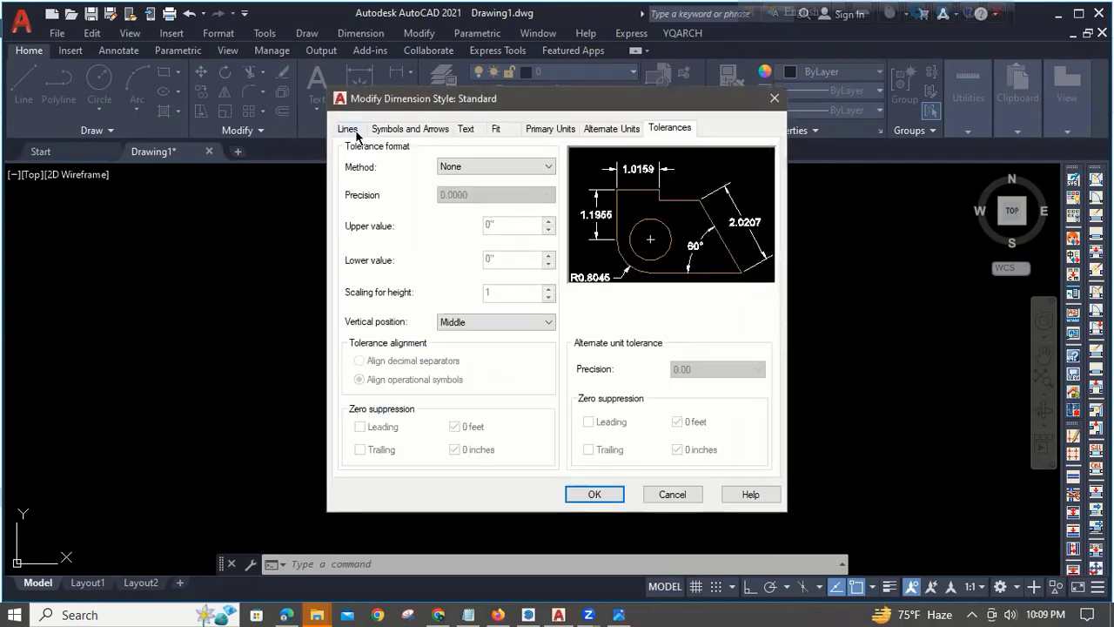
pyautogui.click(353, 130)
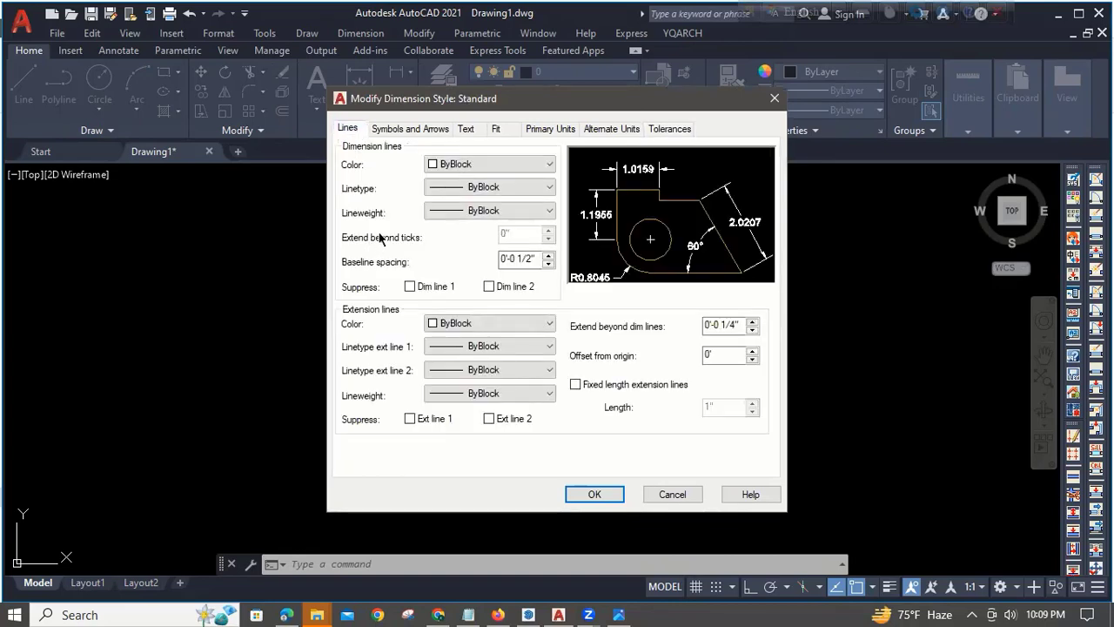
pyautogui.click(474, 164)
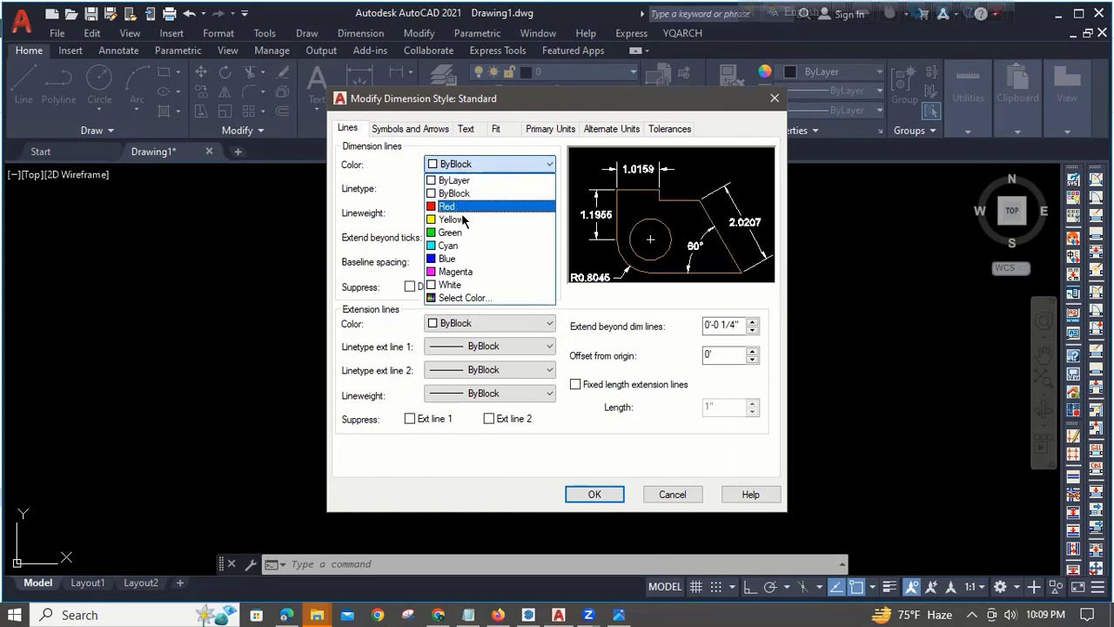
pyautogui.click(468, 165)
pyautogui.click(468, 165)
pyautogui.click(468, 181)
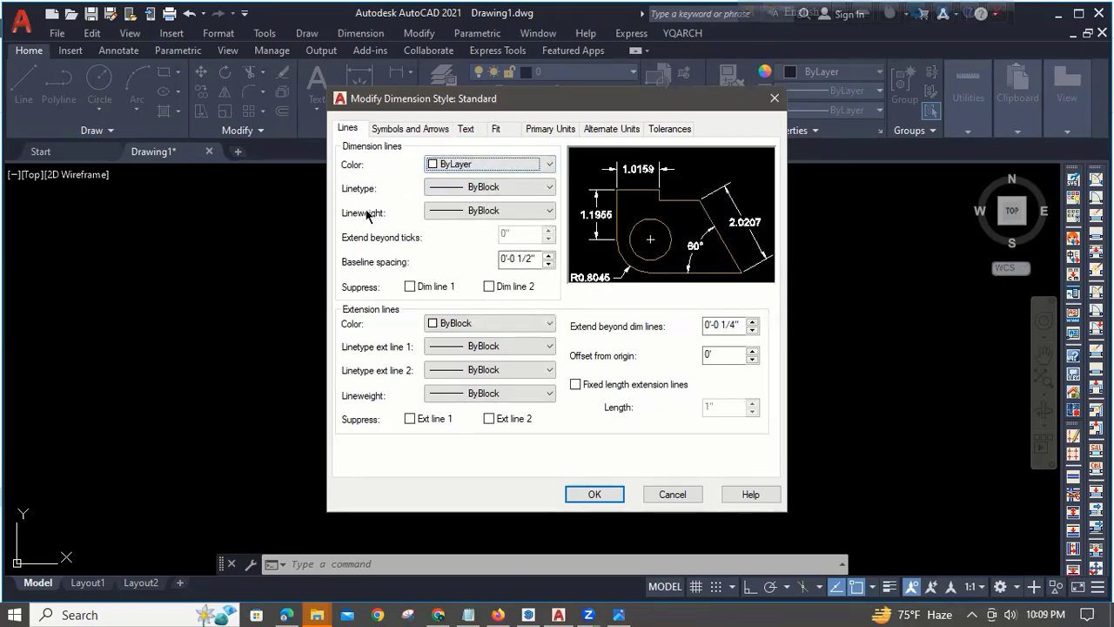
pyautogui.click(516, 190)
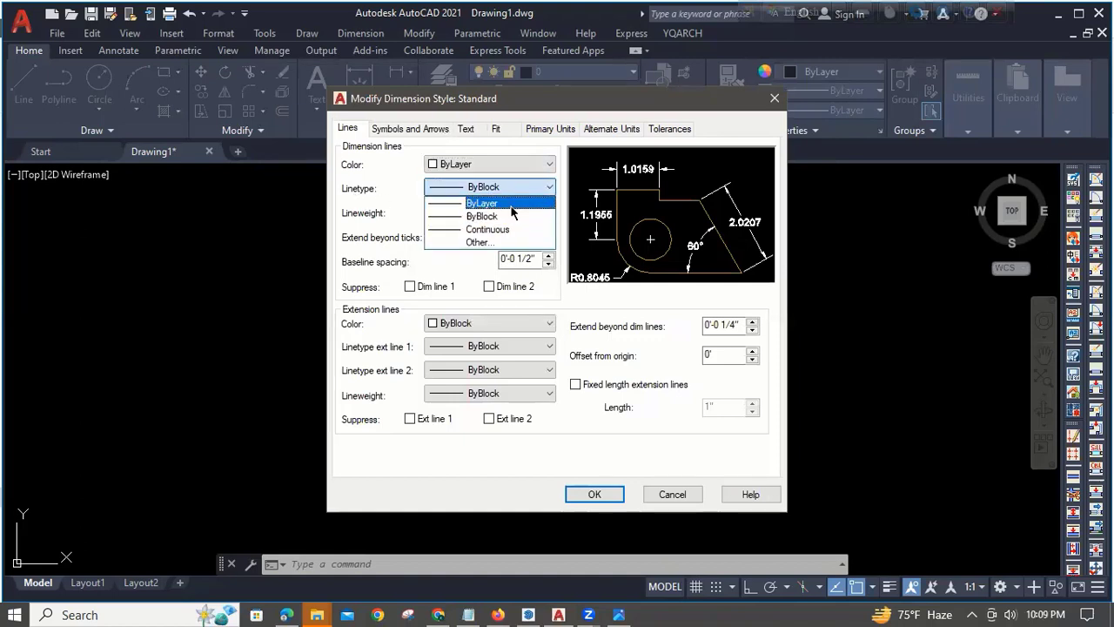
pyautogui.click(503, 204)
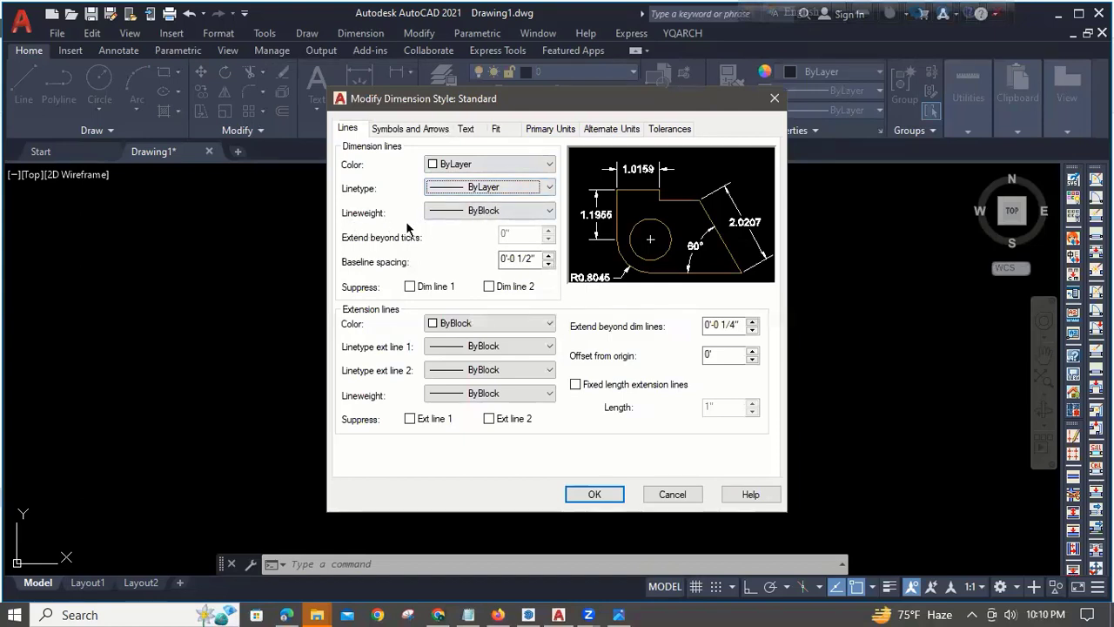
pyautogui.click(477, 211)
pyautogui.click(477, 228)
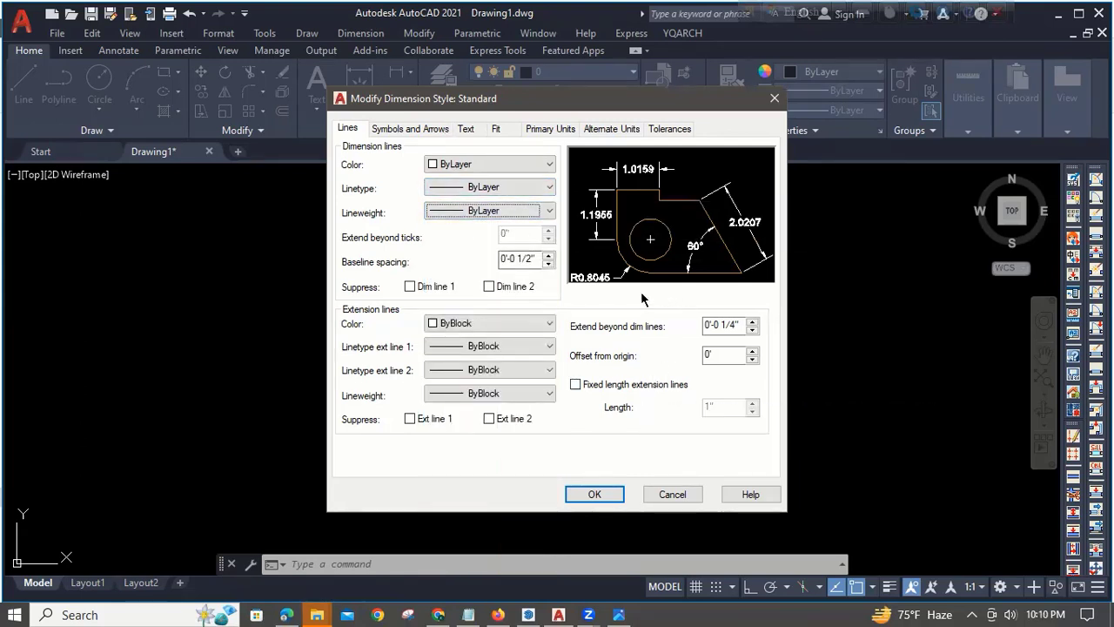
# Set the baseline spacing of the dimension lines to 6".
pyautogui.click(534, 258)
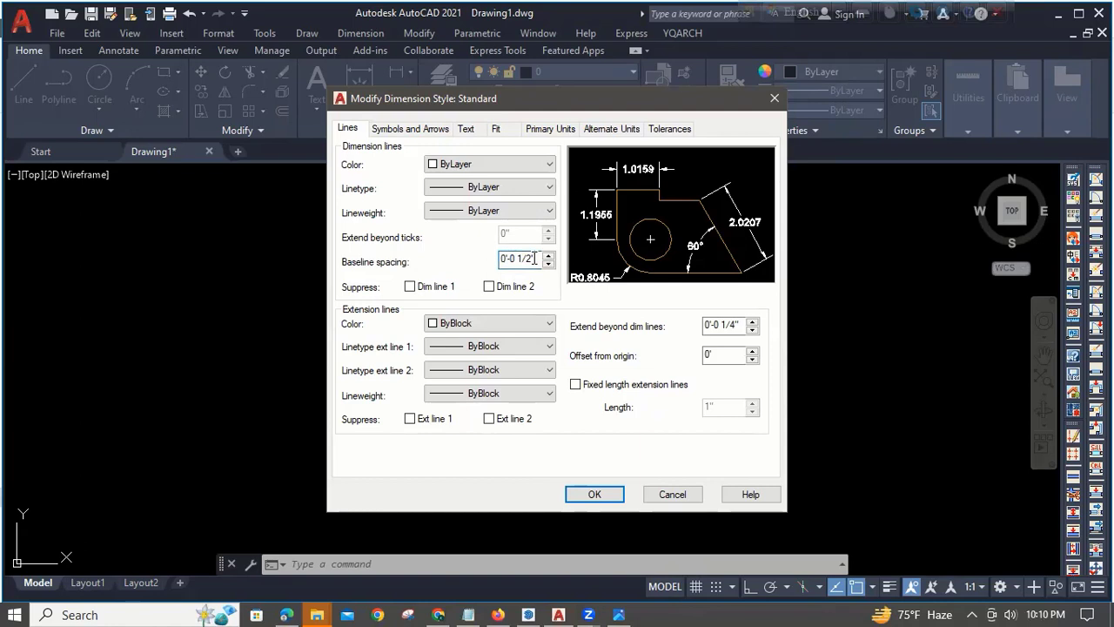
pyautogui.write('6')
pyautogui.doubleClick(531, 258)
pyautogui.press('BackSpace')
pyautogui.write('6')
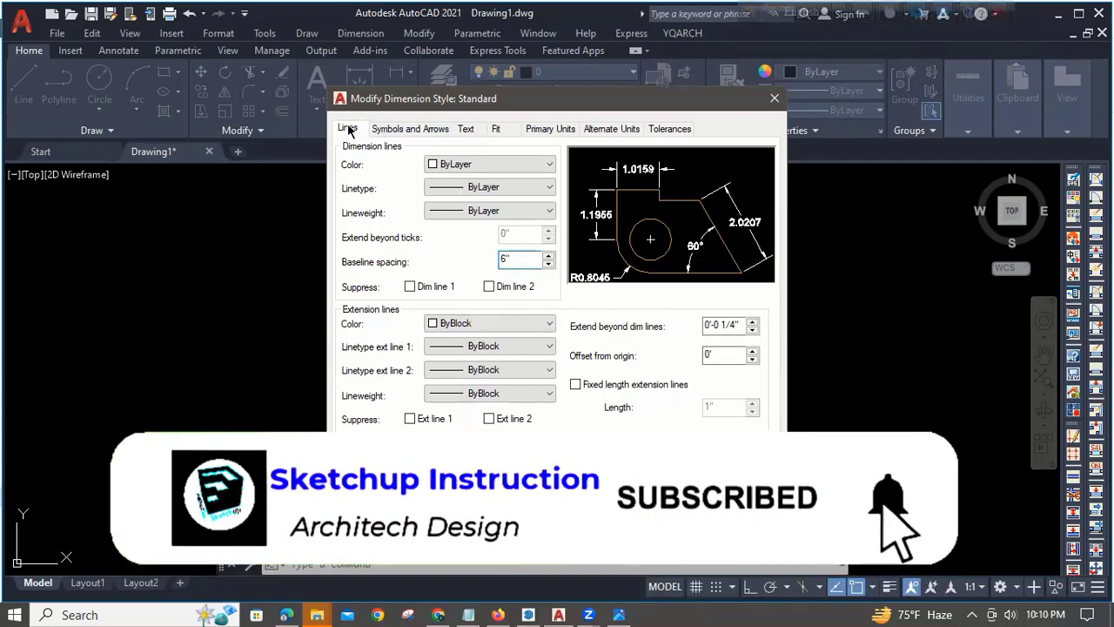
# Set the first and second arrowheads to Datum triangle filled, and keep the leader arrowhead as Closed filled.
pyautogui.click(396, 131)
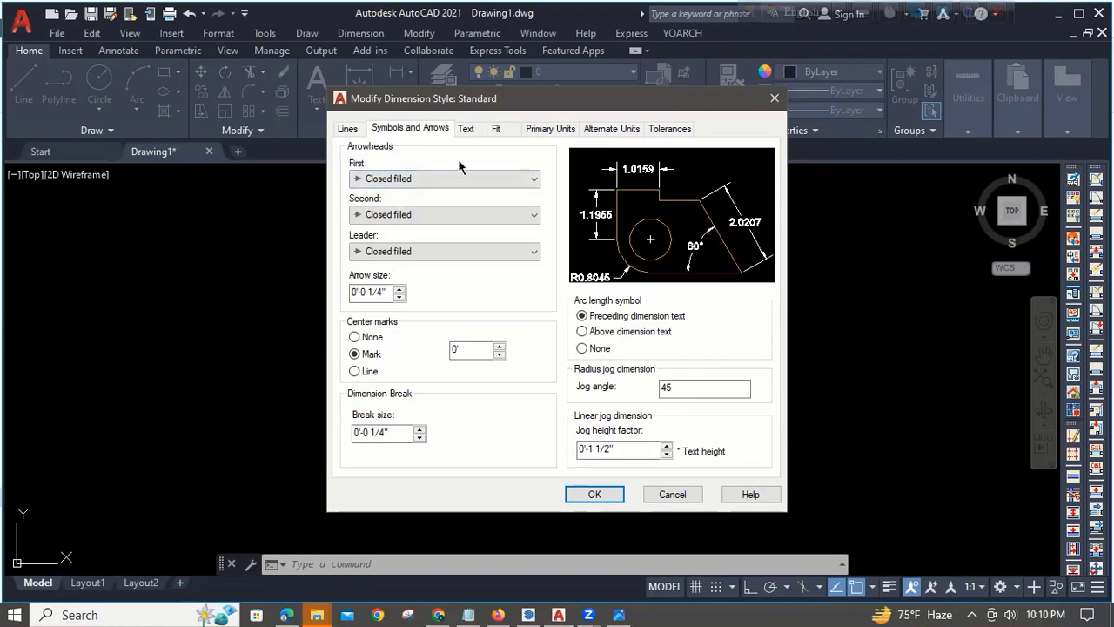
pyautogui.click(398, 180)
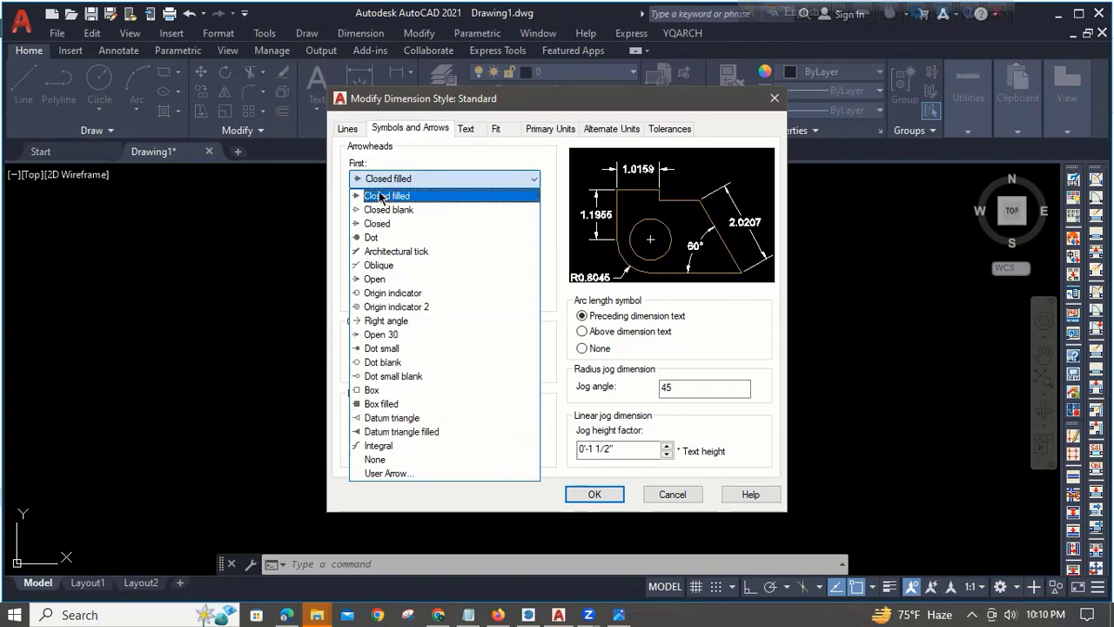
pyautogui.click(394, 432)
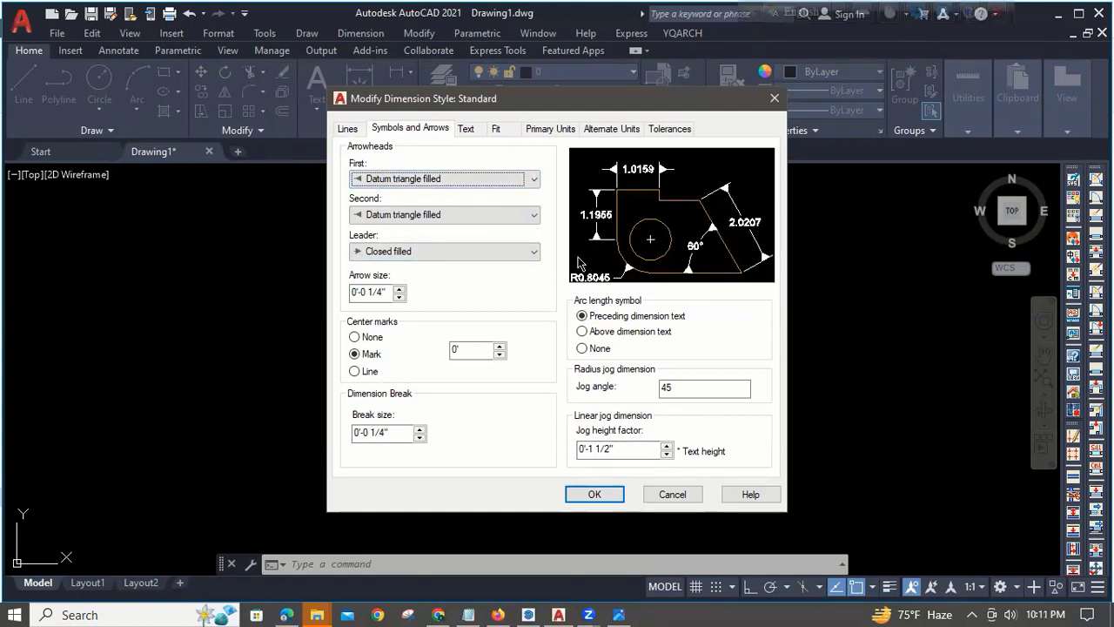
pyautogui.click(524, 251)
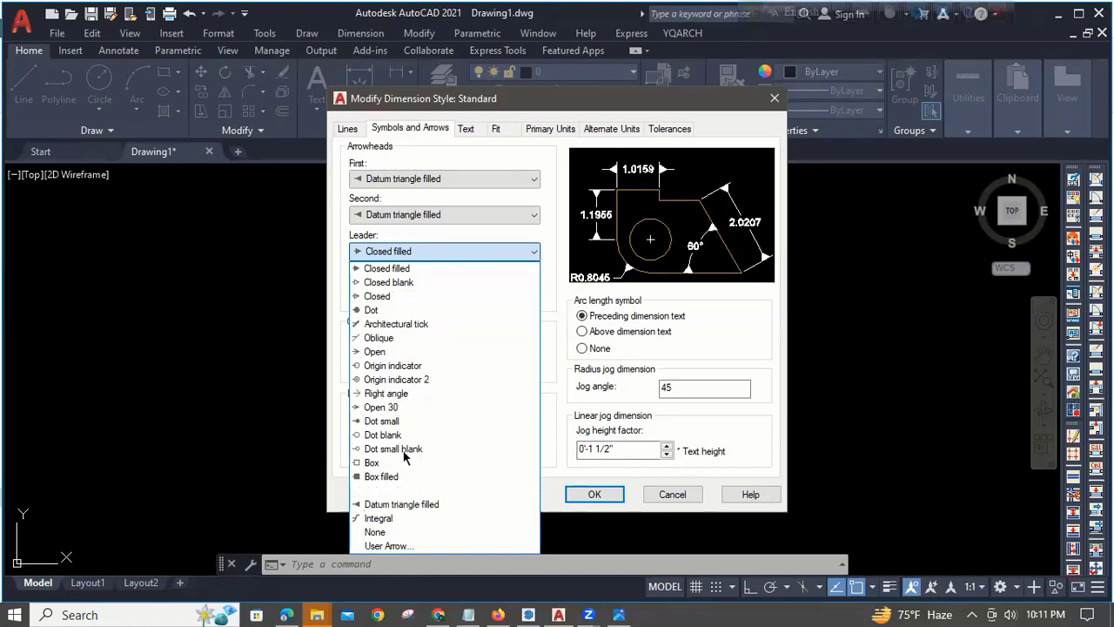
pyautogui.click(396, 270)
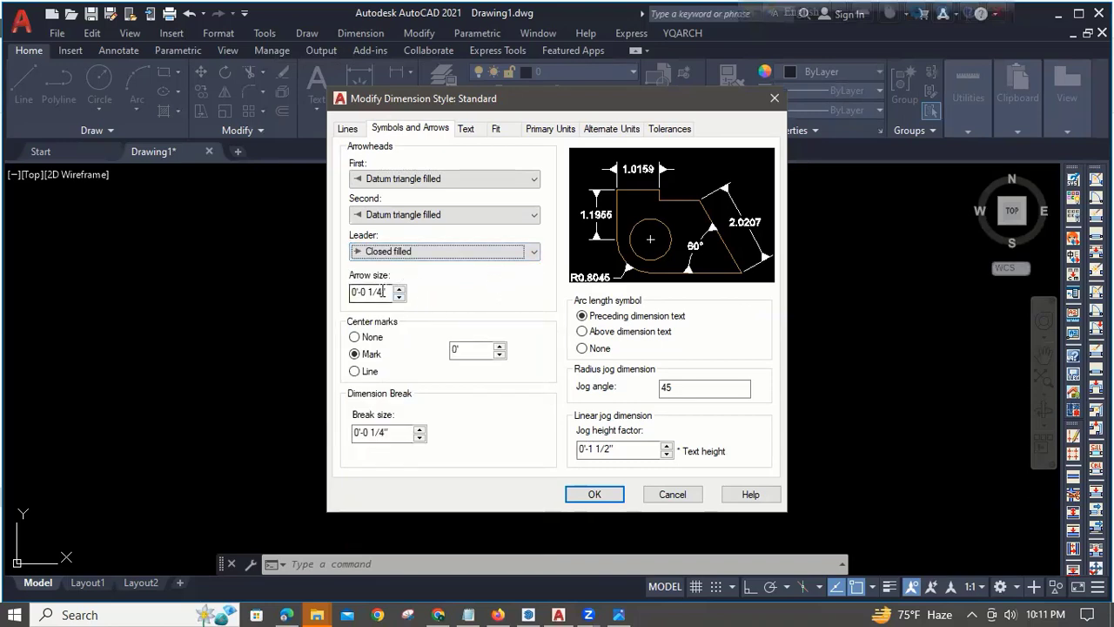
# Set the dimension arrow size to 6".
pyautogui.click(384, 292)
pyautogui.press('BackSpace')
pyautogui.press('BackSpace')
pyautogui.press('BackSpace')
pyautogui.press('BackSpace')
pyautogui.press('BackSpace')
pyautogui.press('BackSpace')
pyautogui.press('BackSpace')
pyautogui.press('BackSpace')
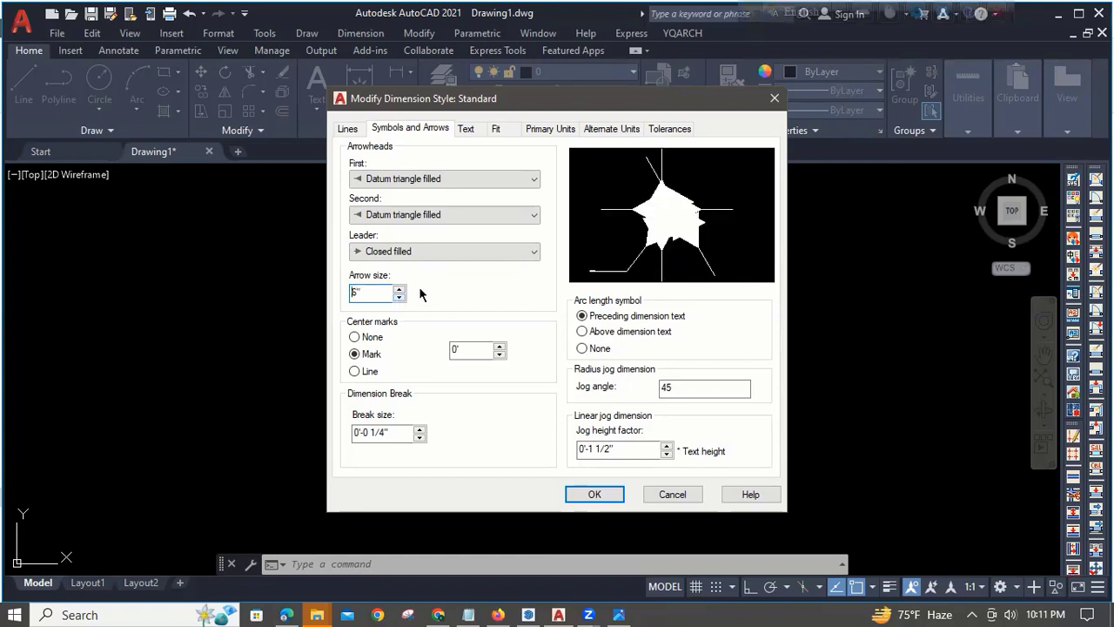
# Change the Standard text style used by the dimensions to Times New Roman Bold, apply it and close the text style settings.
pyautogui.click(467, 129)
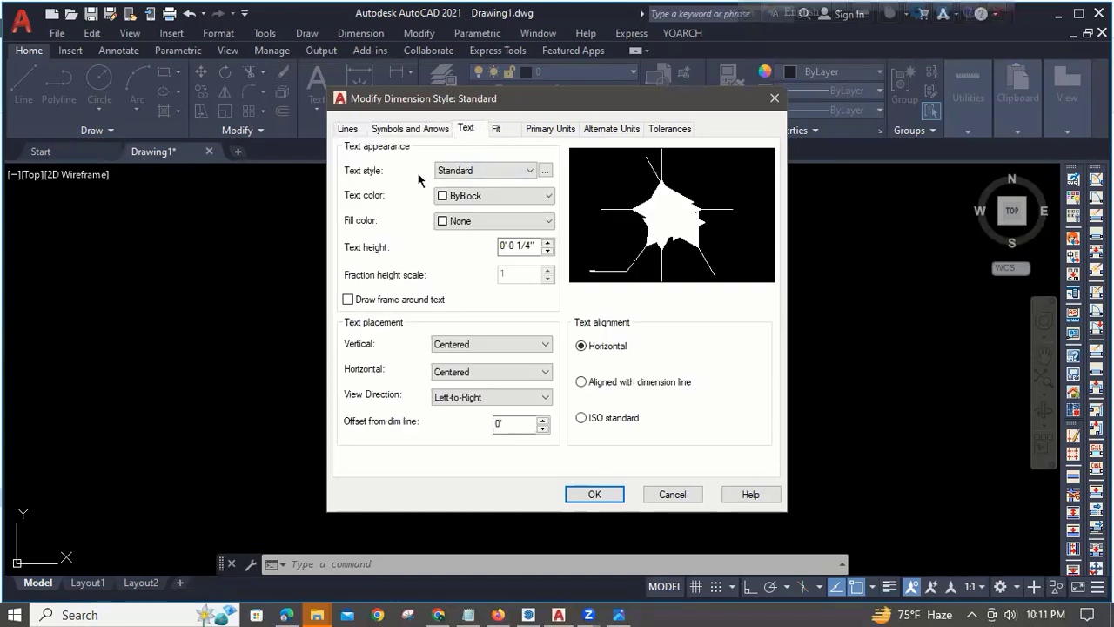
pyautogui.click(547, 173)
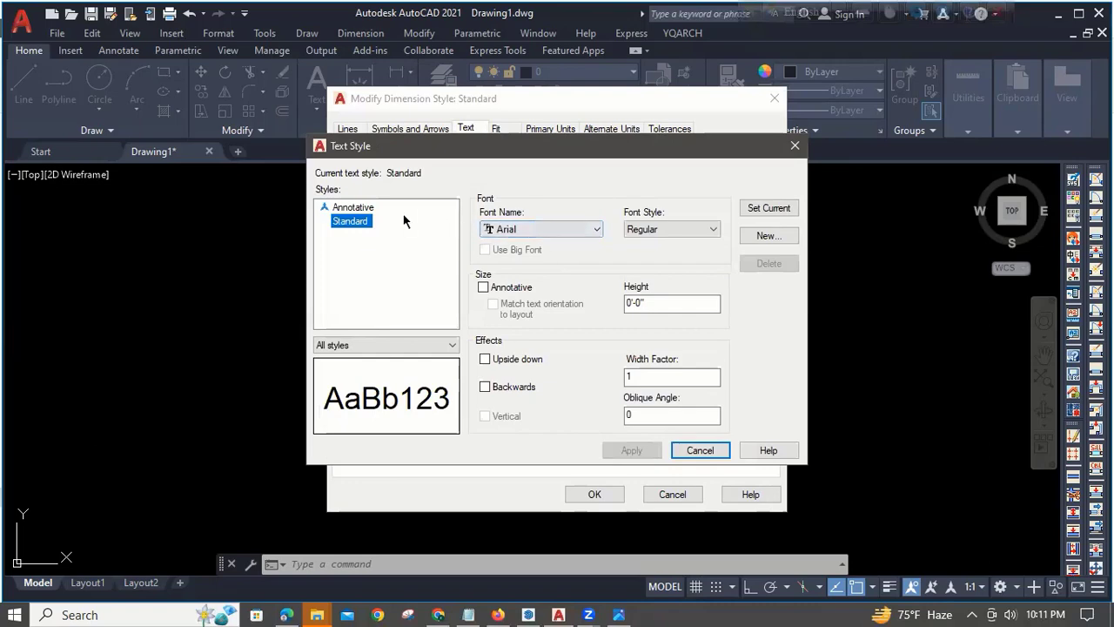
pyautogui.click(526, 227)
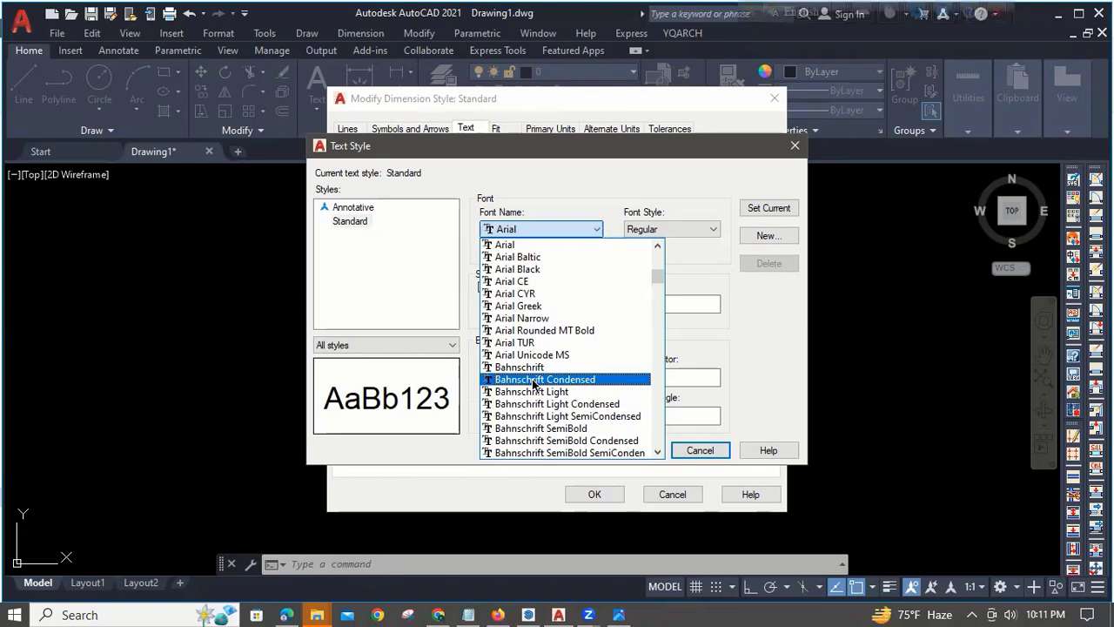
pyautogui.write('ti')
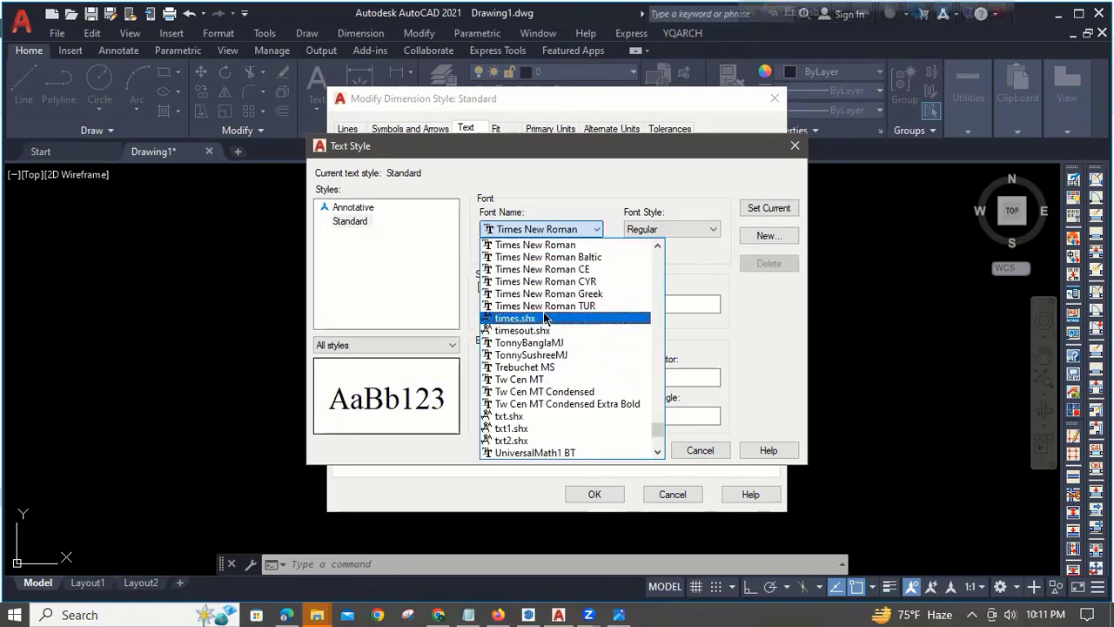
pyautogui.click(531, 247)
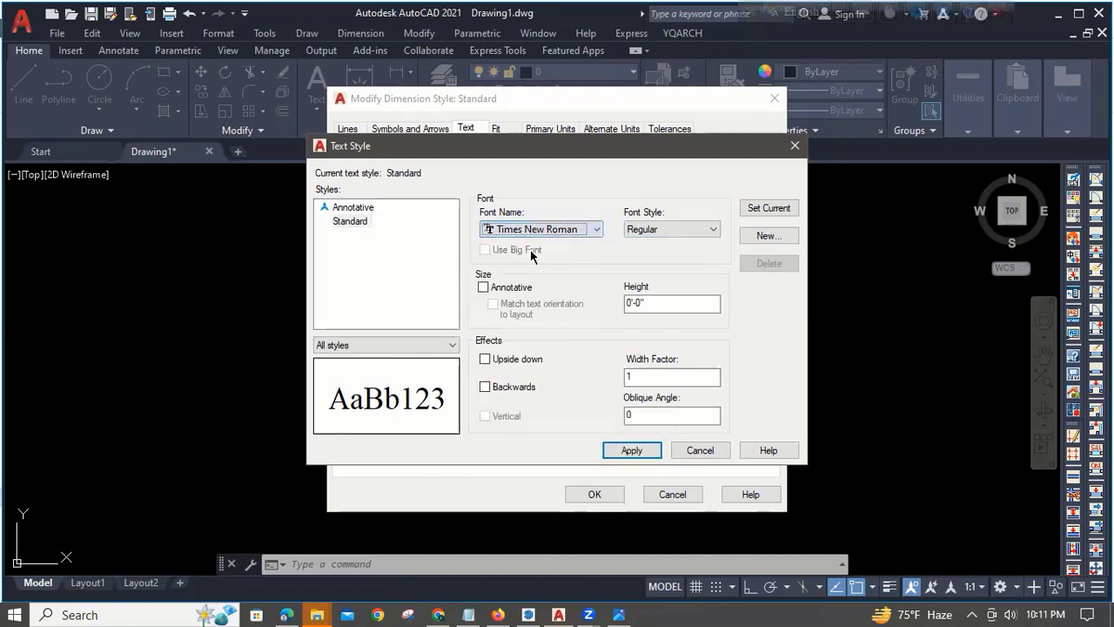
pyautogui.click(650, 230)
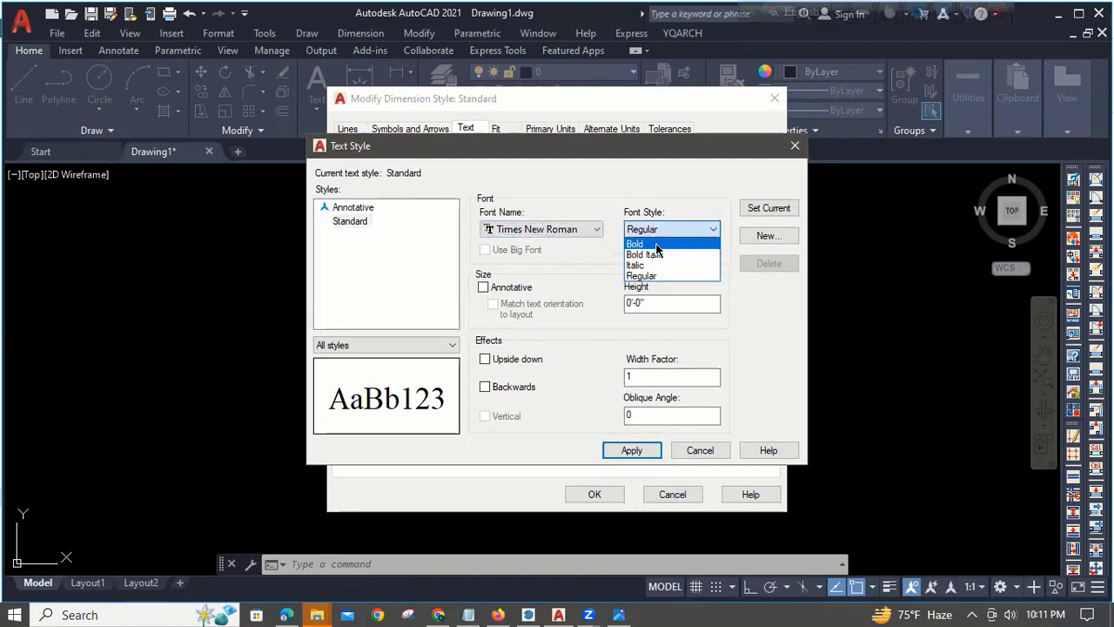
pyautogui.click(652, 243)
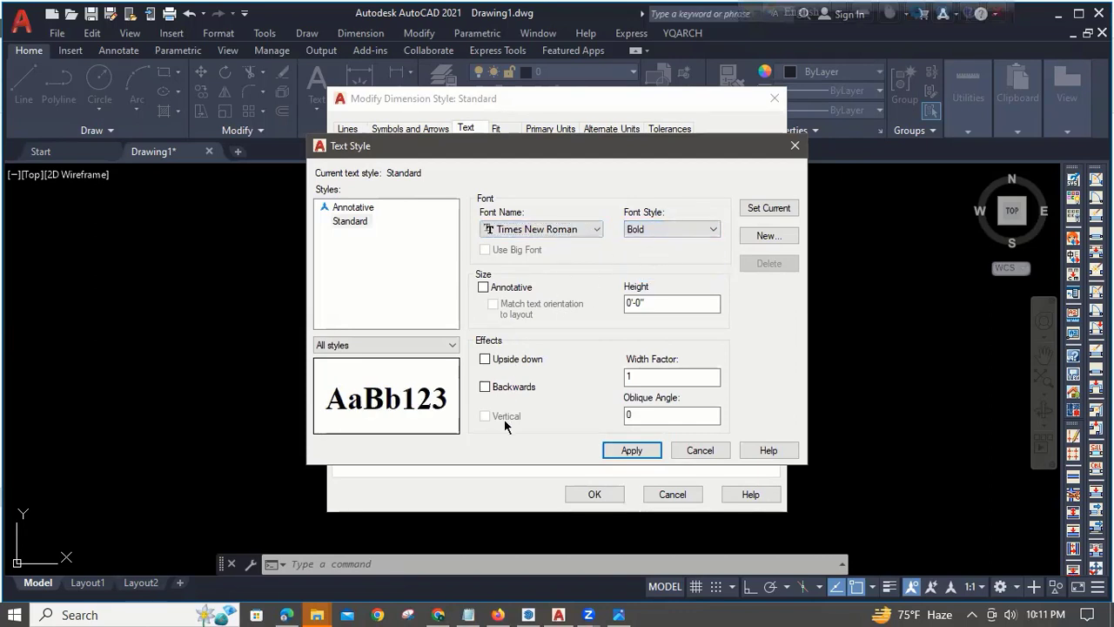
pyautogui.click(630, 452)
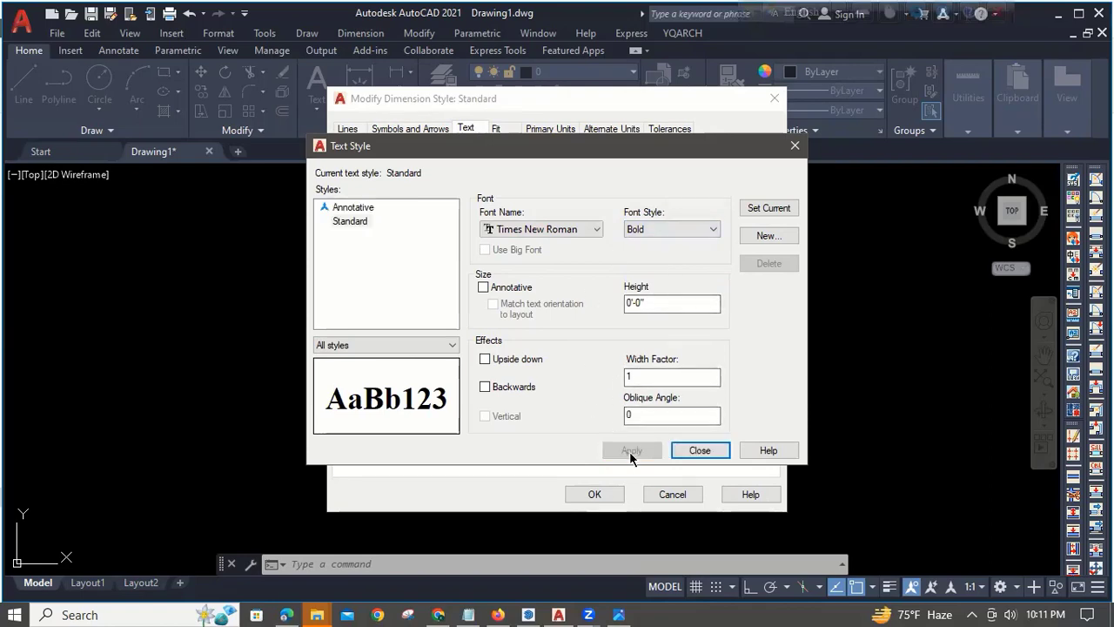
pyautogui.click(696, 450)
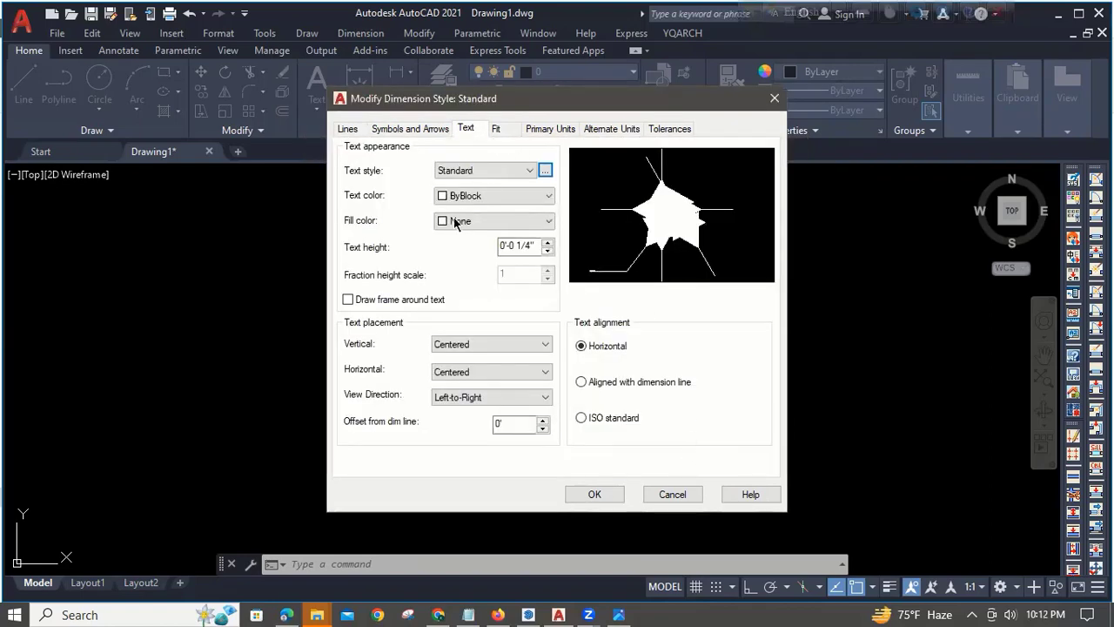
# Set the dimension text color to Green.
pyautogui.click(468, 199)
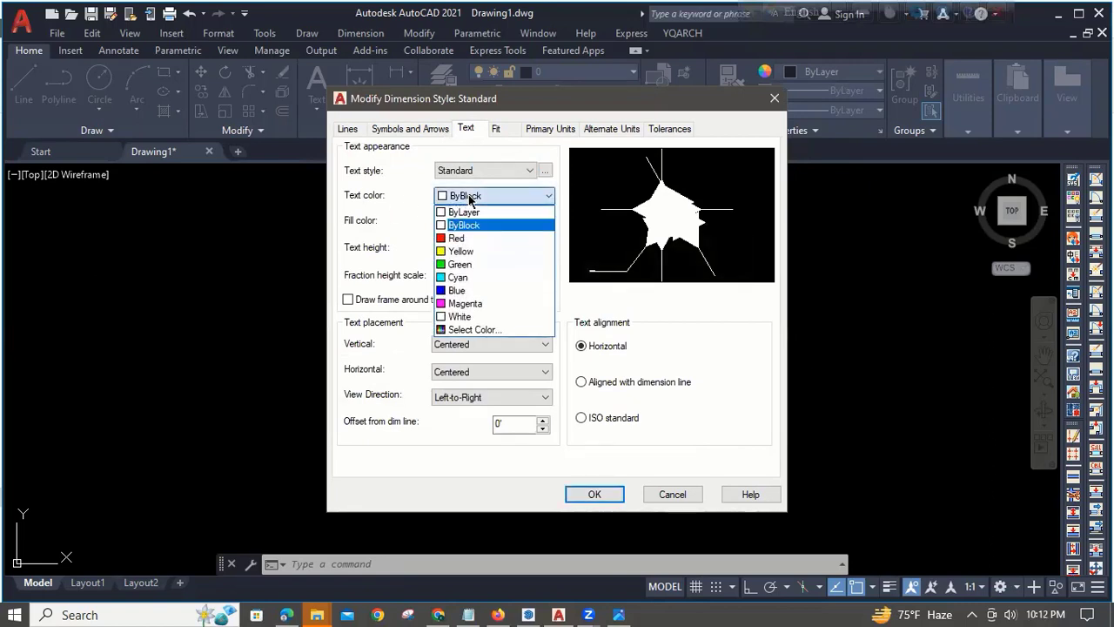
pyautogui.click(468, 264)
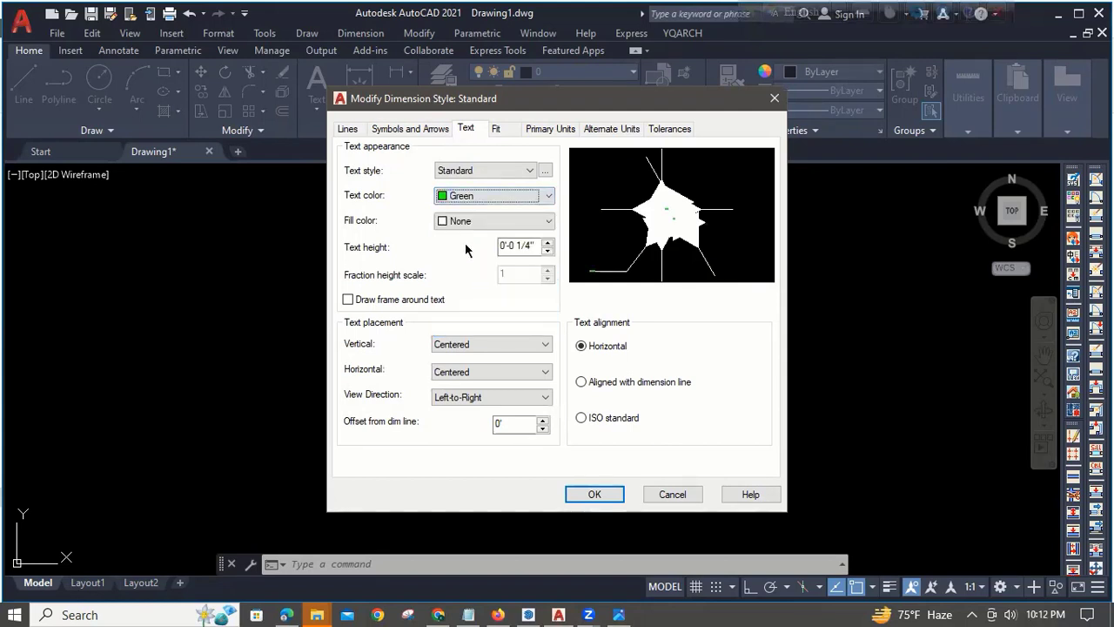
# Set the dimension text height to 6" and the text color to ByLayer.
pyautogui.click(534, 246)
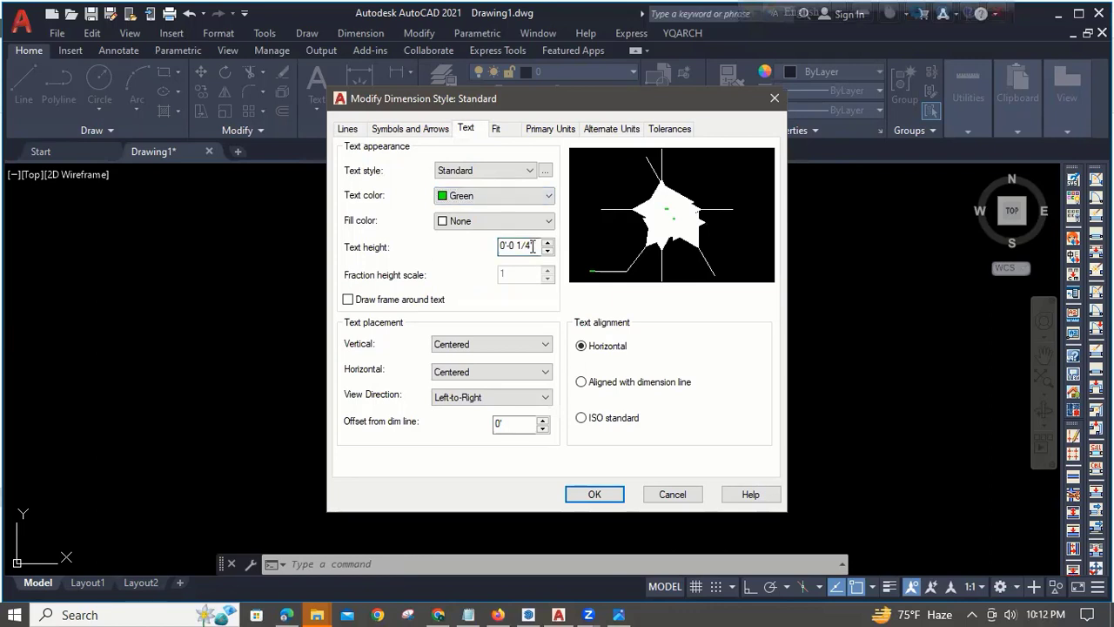
pyautogui.press('BackSpace')
pyautogui.press('BackSpace')
pyautogui.press('BackSpace')
pyautogui.press('BackSpace')
pyautogui.press('BackSpace')
pyautogui.press('BackSpace')
pyautogui.press('BackSpace')
pyautogui.press('BackSpace')
pyautogui.press('BackSpace')
pyautogui.write('6"')
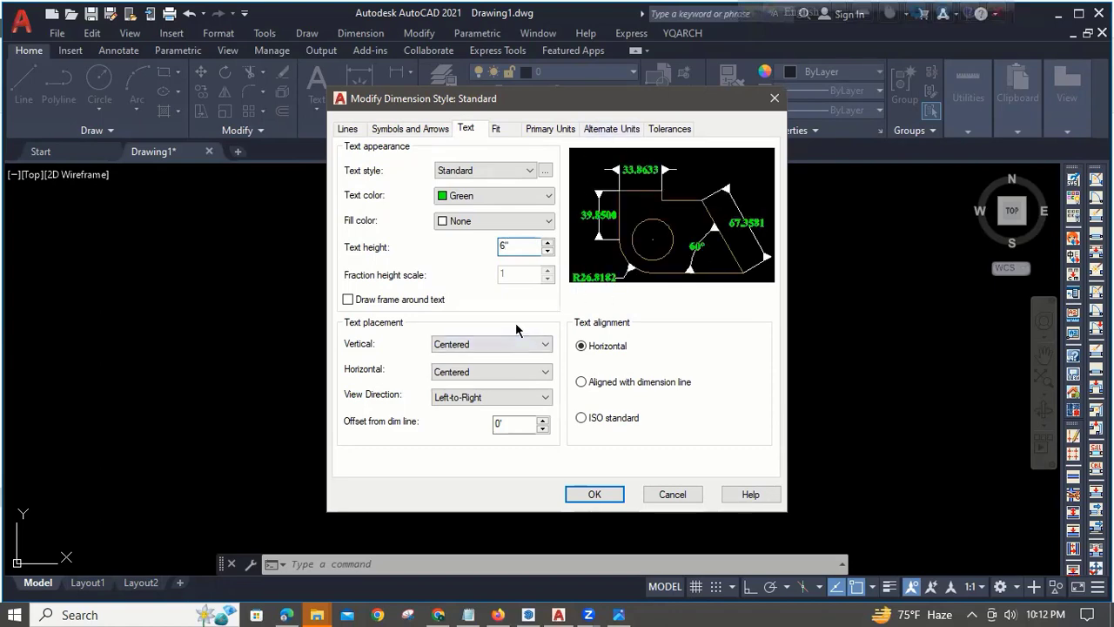
pyautogui.click(524, 197)
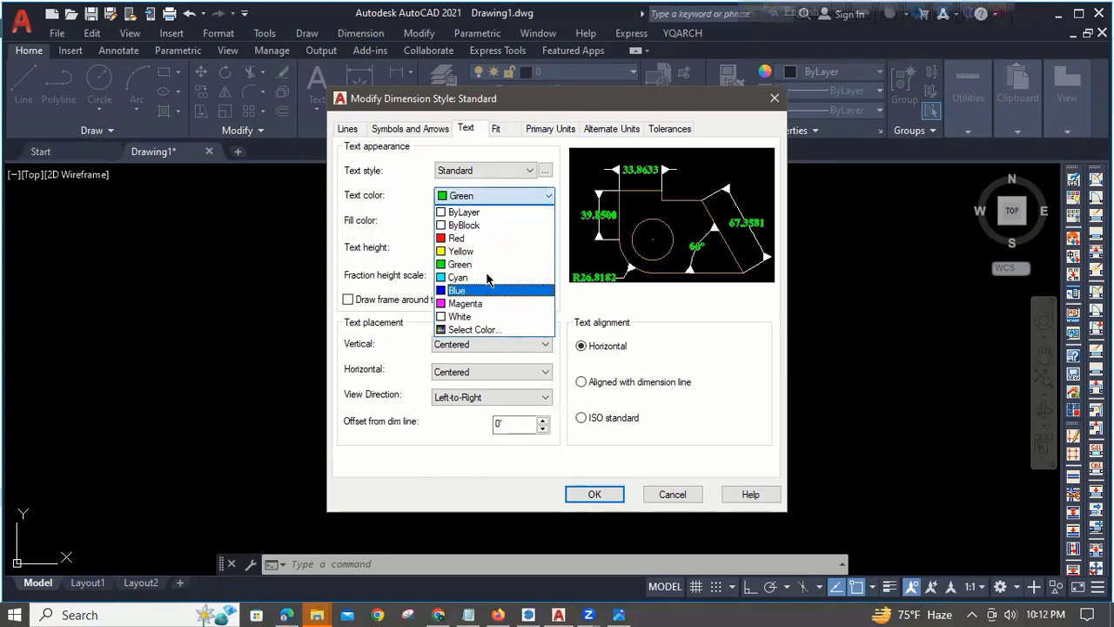
pyautogui.click(484, 213)
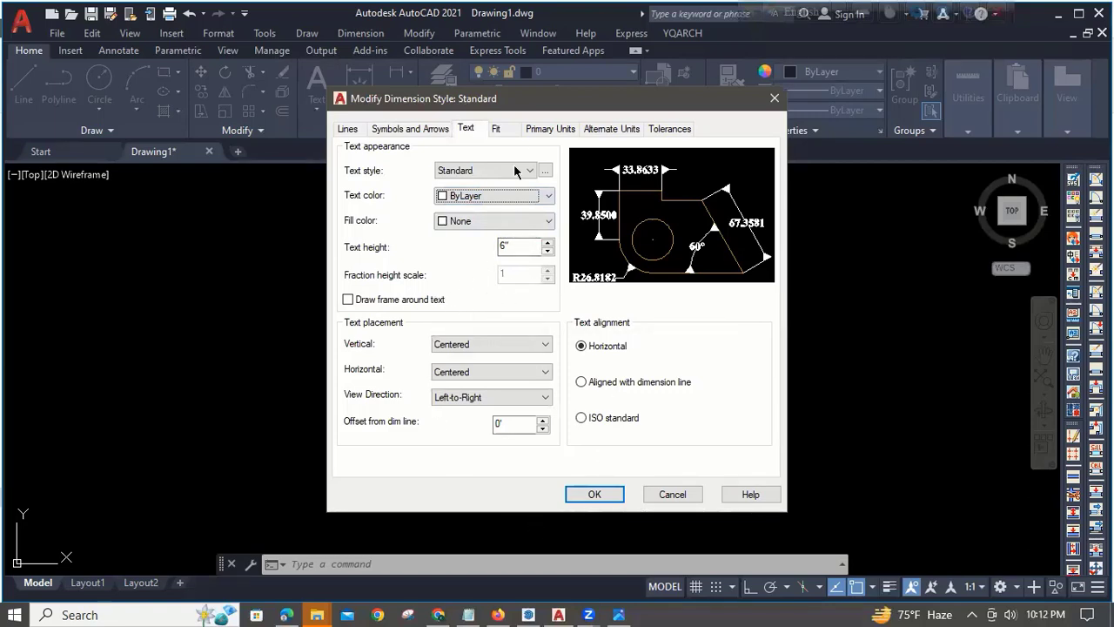
# Set the primary units of linear dimensions to Architectural with a precision of 0'-0".
pyautogui.click(496, 128)
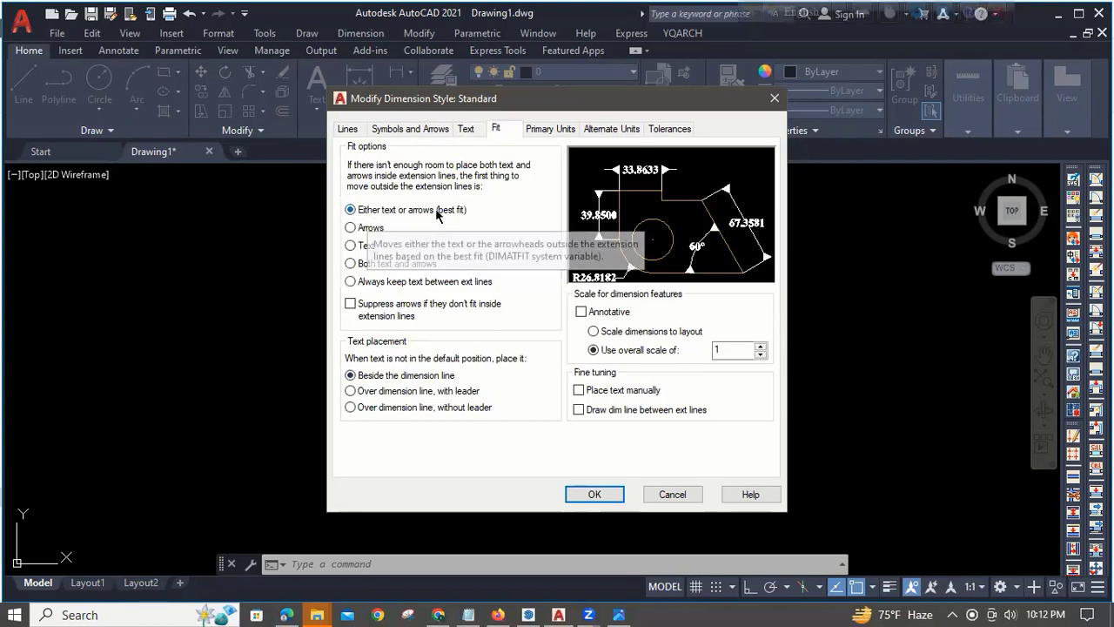
pyautogui.click(550, 129)
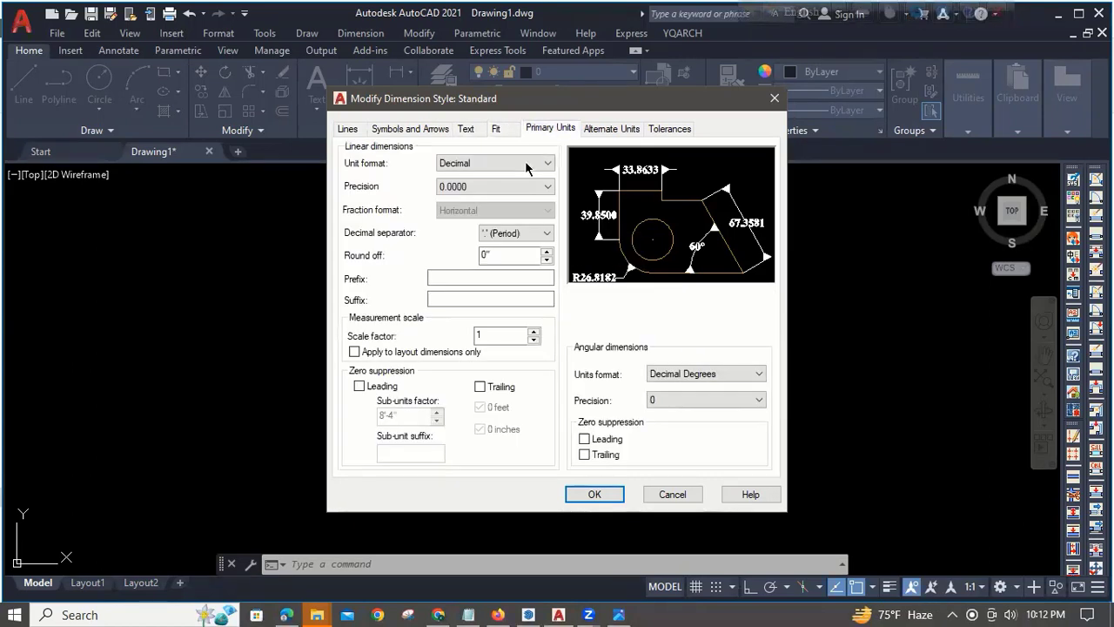
pyautogui.click(523, 165)
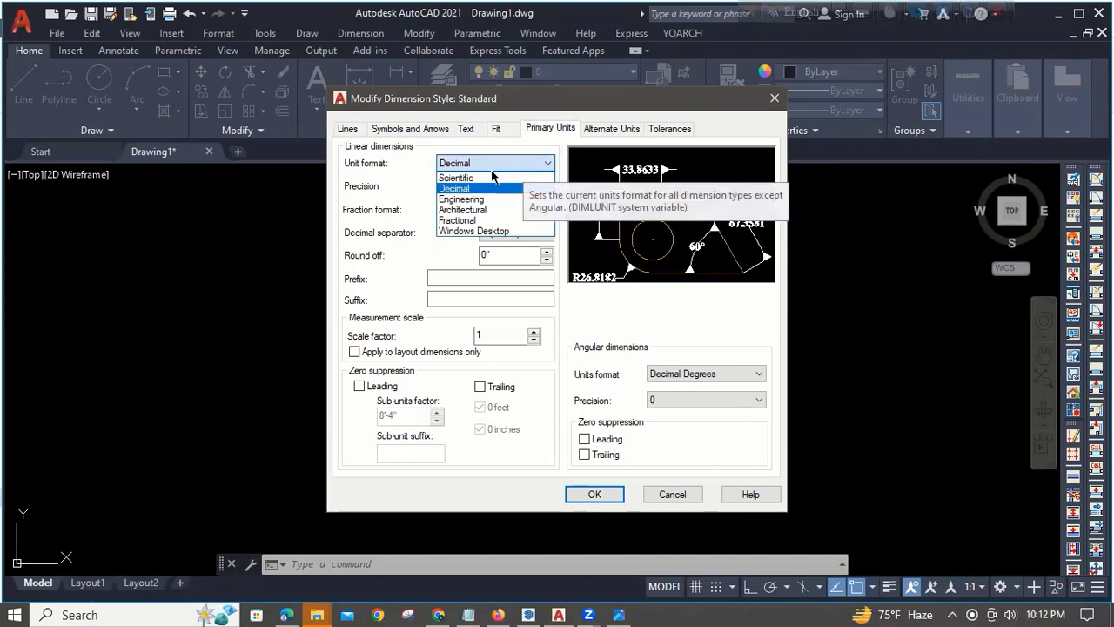
pyautogui.click(474, 211)
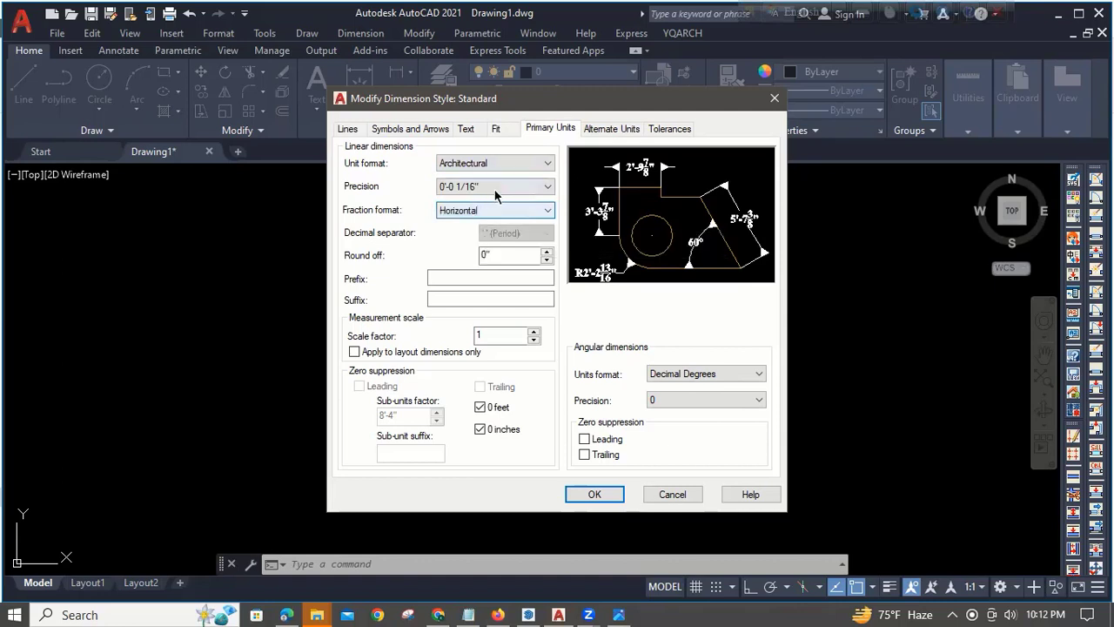
pyautogui.click(496, 187)
pyautogui.click(461, 201)
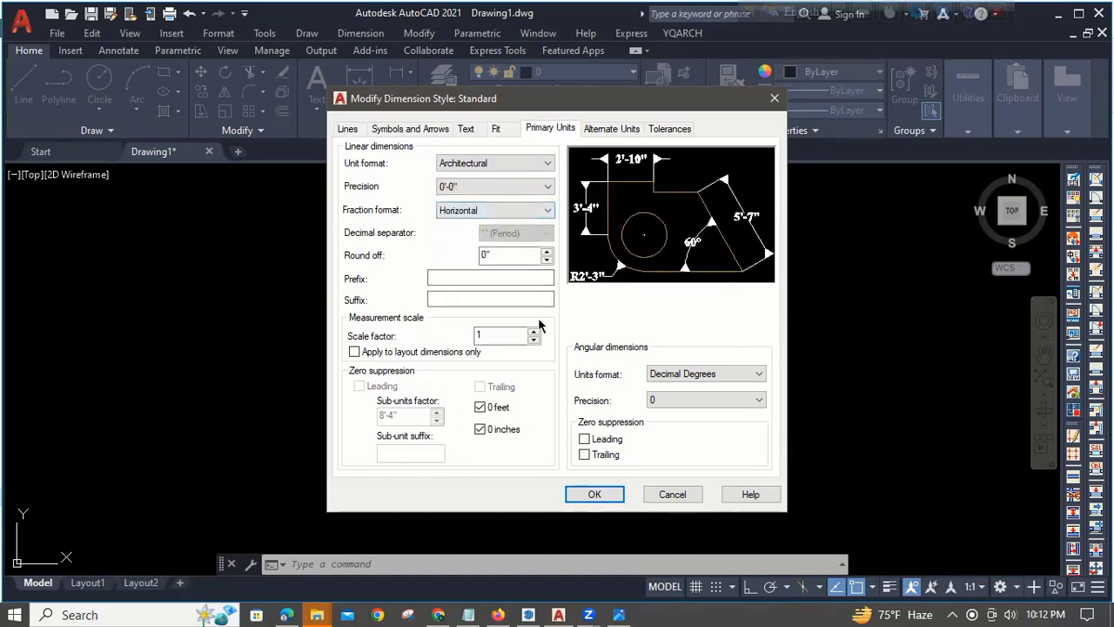
# Accept the dimension style changes, make Standard the current dimension style and close the Dimension Style Manager.
pyautogui.click(609, 130)
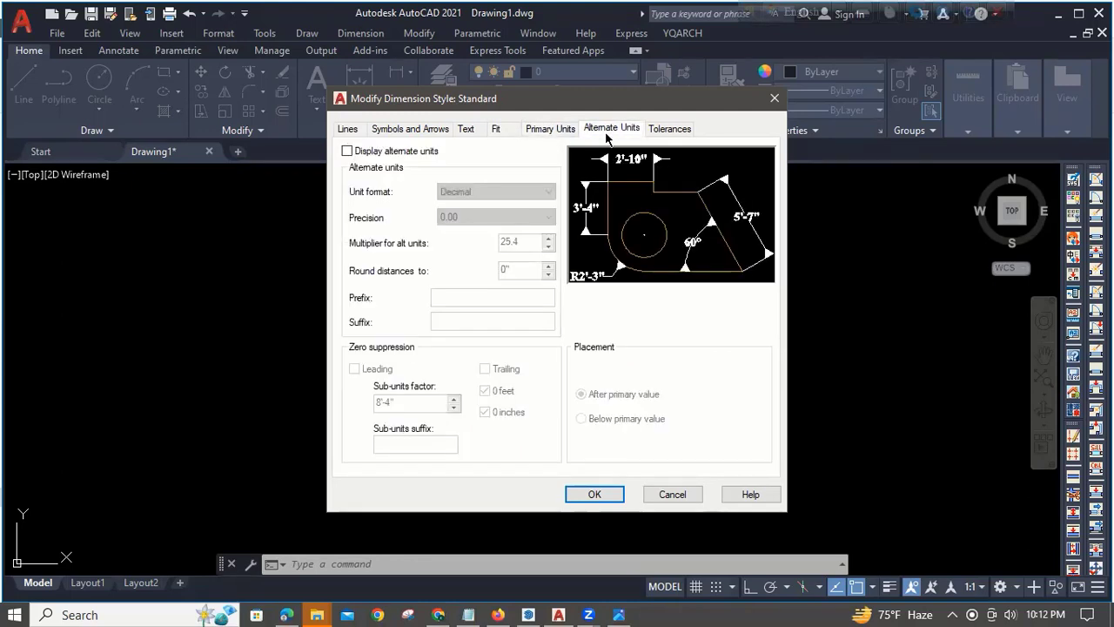
pyautogui.click(672, 130)
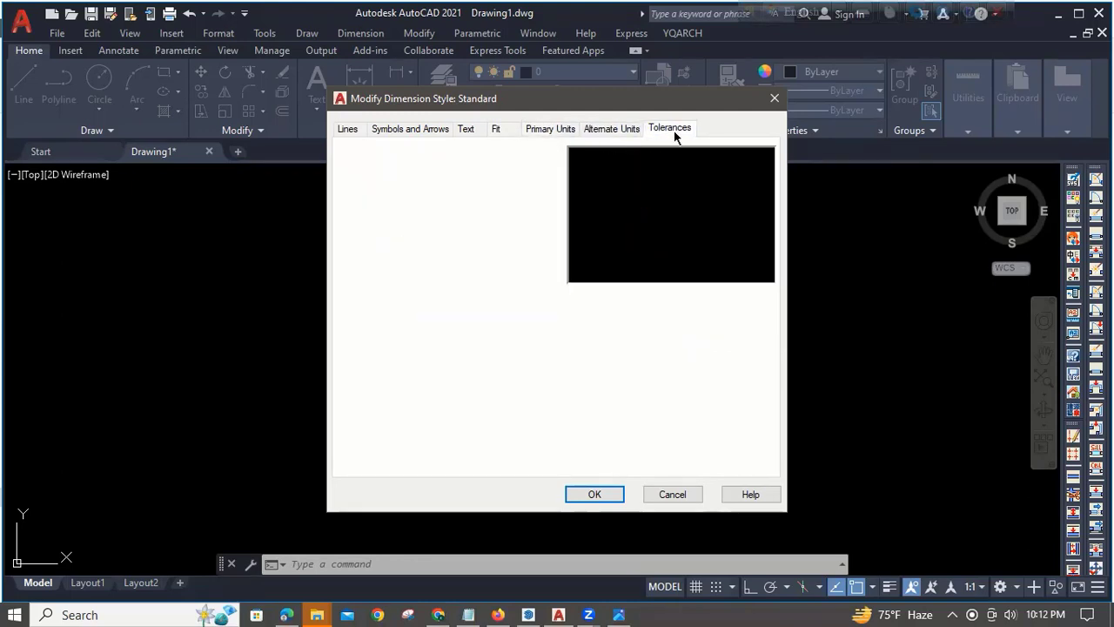
pyautogui.click(594, 494)
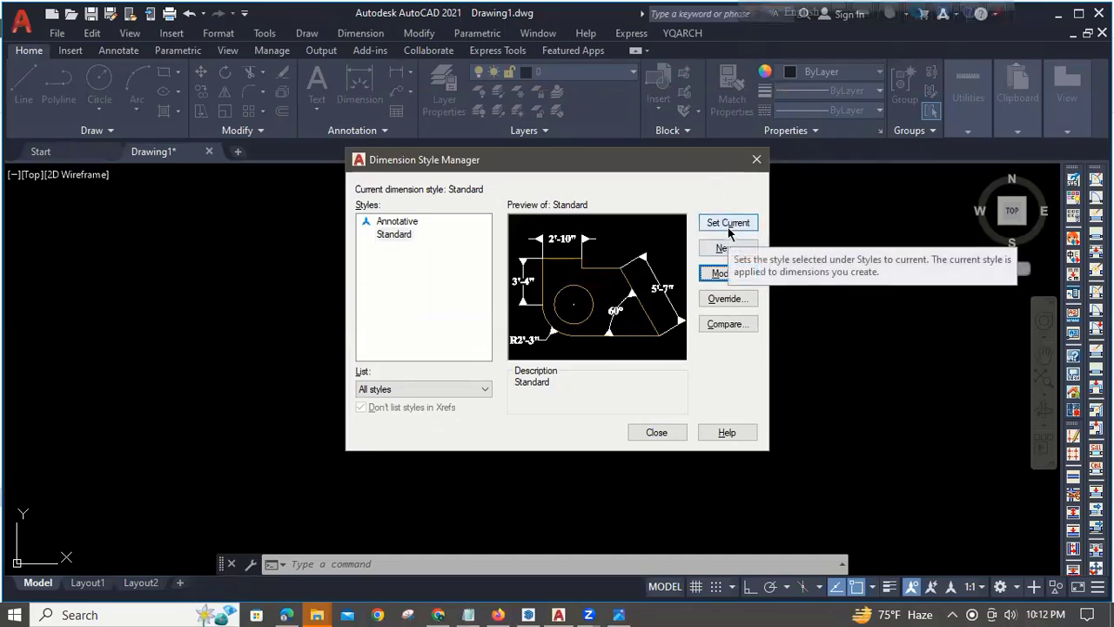
pyautogui.click(729, 224)
pyautogui.click(657, 433)
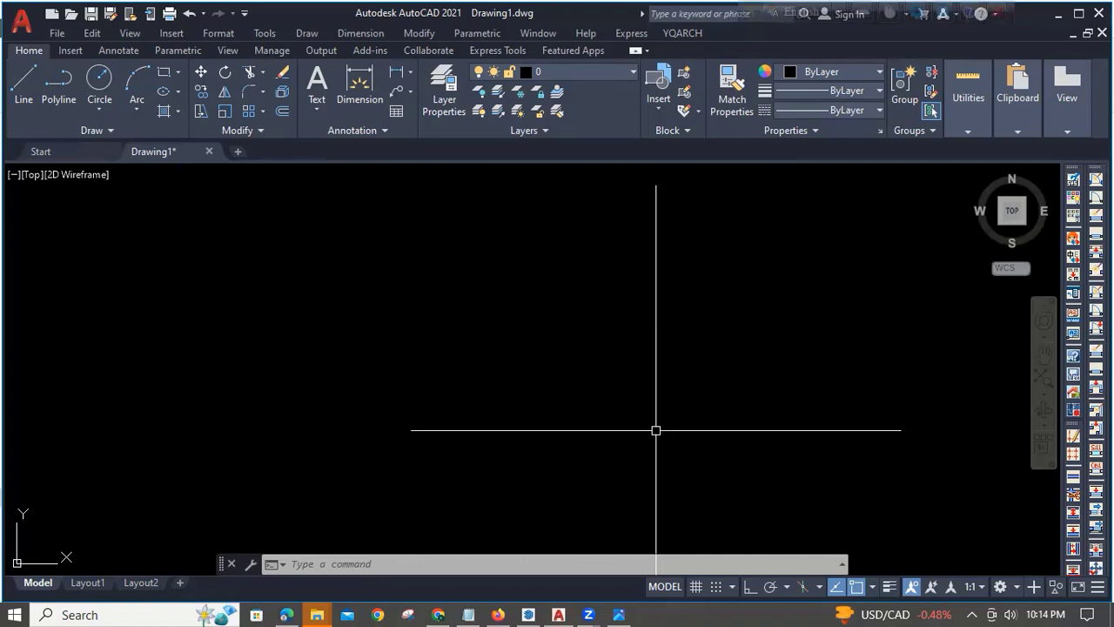
# Set the model space limits with the lower left corner at 0'-0",0'-0" and the upper right corner at 150',150'.
pyautogui.press('Escape')
pyautogui.press('Escape')
pyautogui.press('Escape')
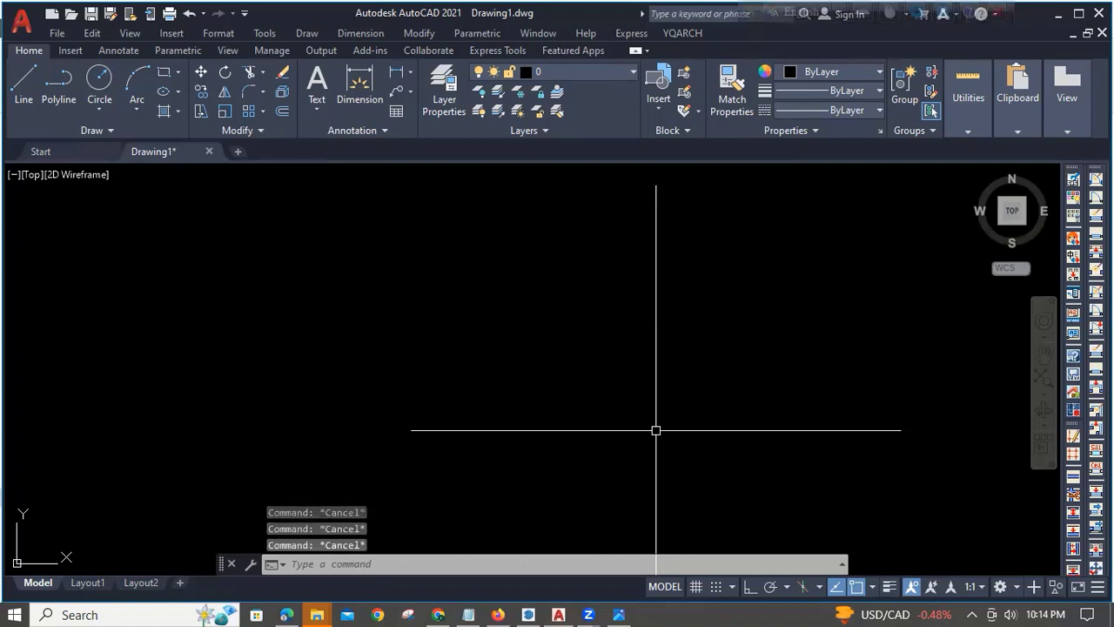
pyautogui.write('l')
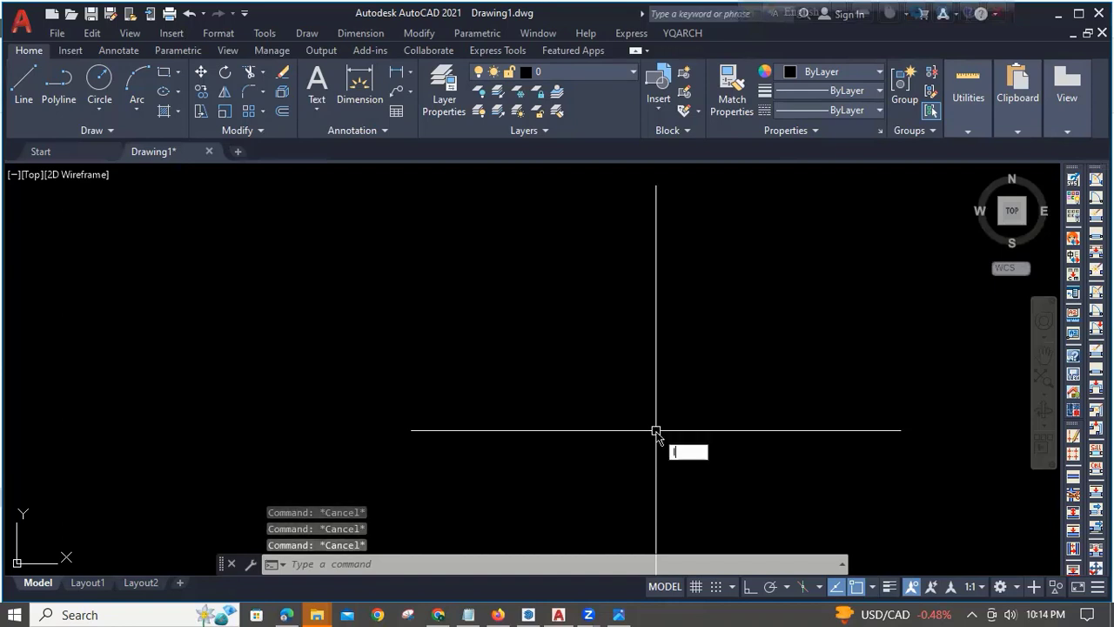
pyautogui.write('imits')
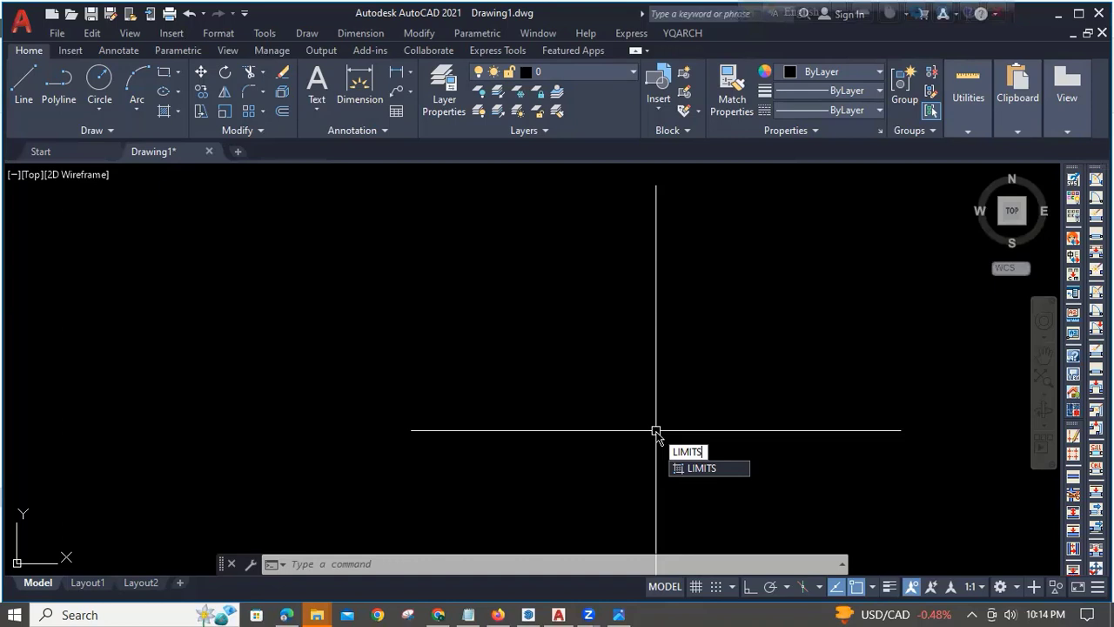
pyautogui.press('Return')
pyautogui.press('Return')
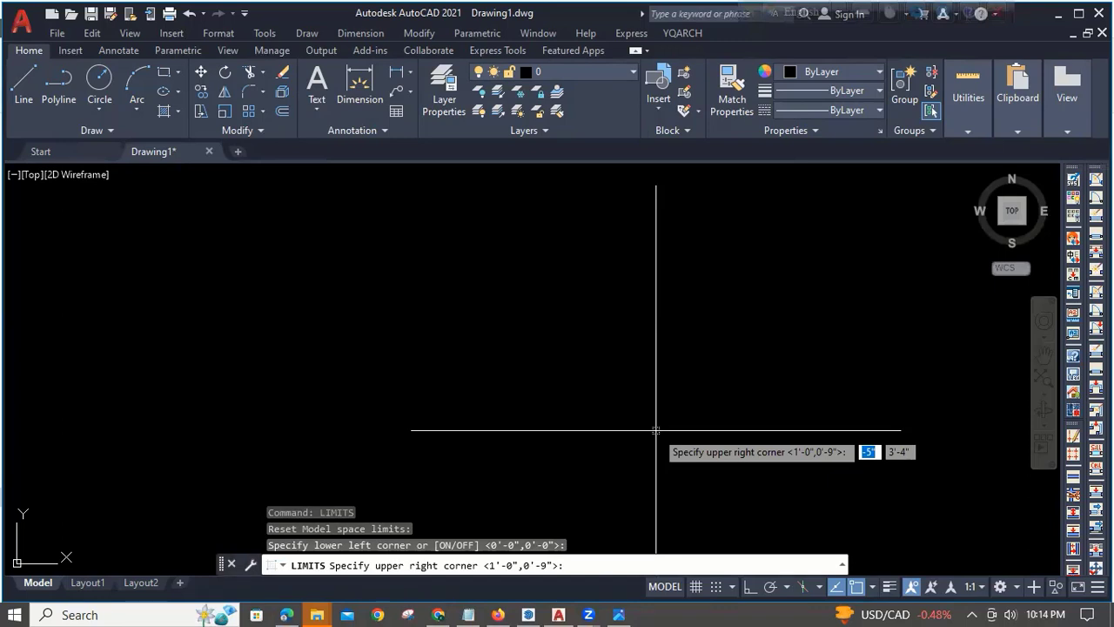
pyautogui.write("150'")
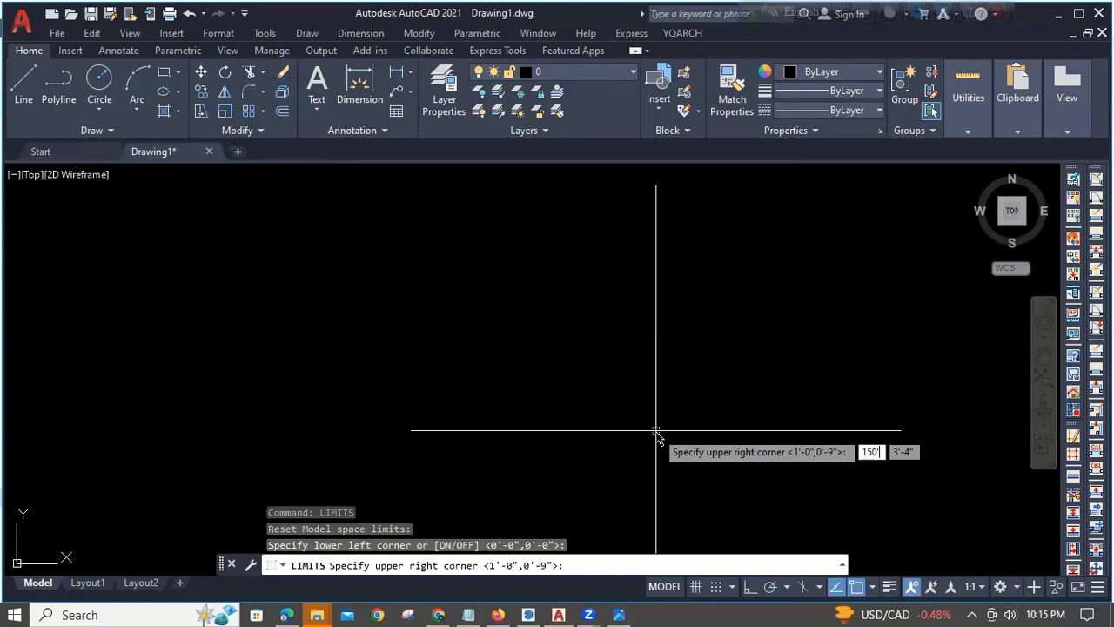
pyautogui.press('Tab')
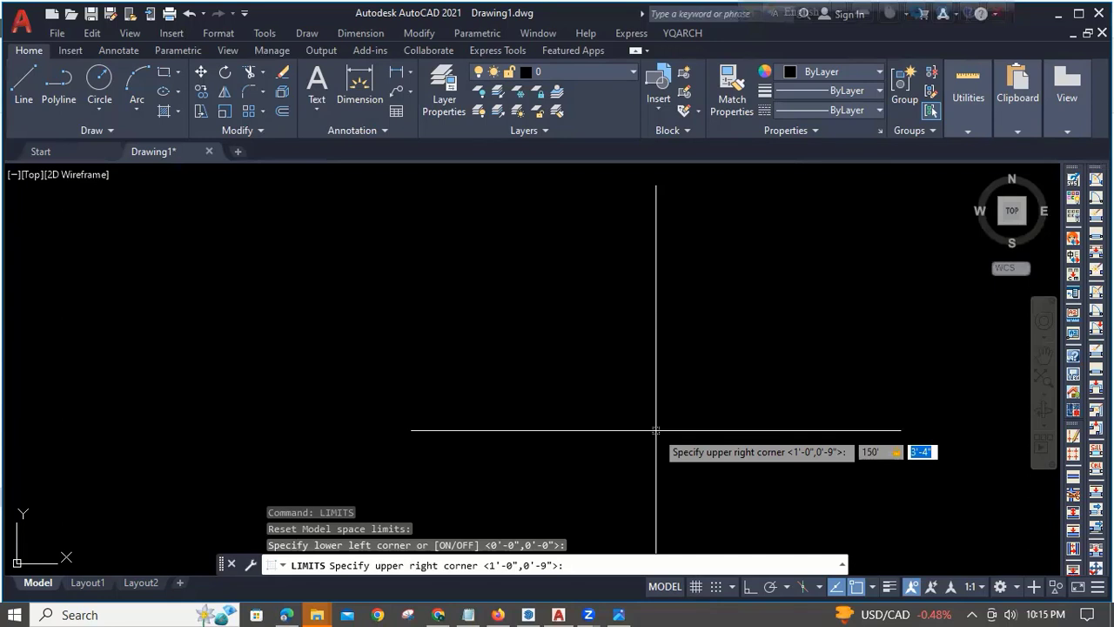
pyautogui.write('150')
pyautogui.press('Return')
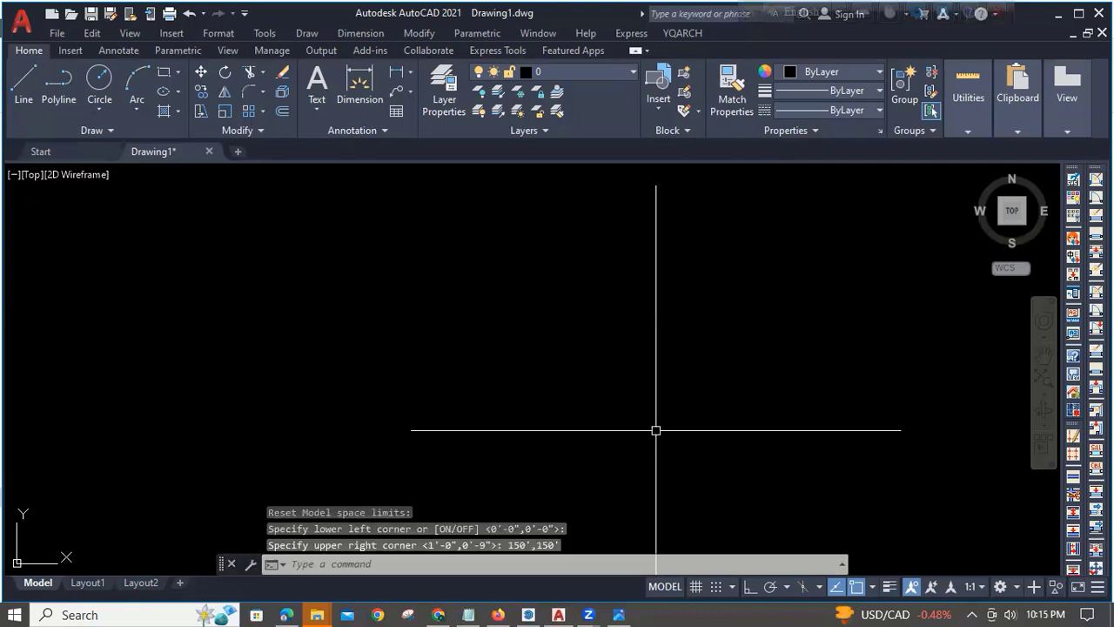
# Zoom to the full drawing limits with the All option of the Zoom command.
pyautogui.write('z')
pyautogui.press('Return')
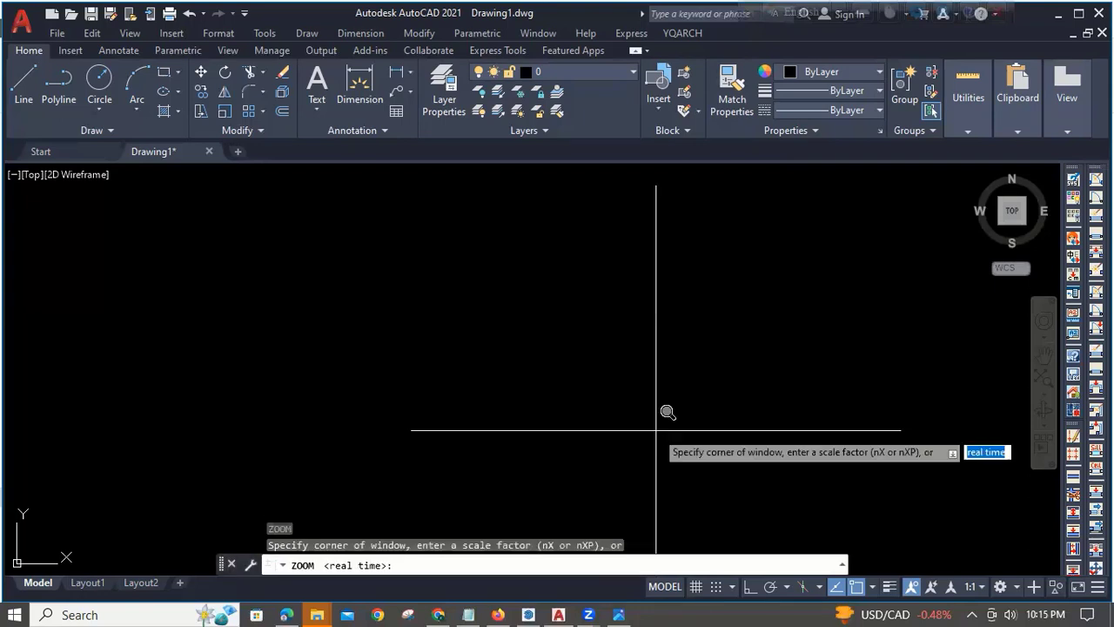
pyautogui.write('a')
pyautogui.press('Return')
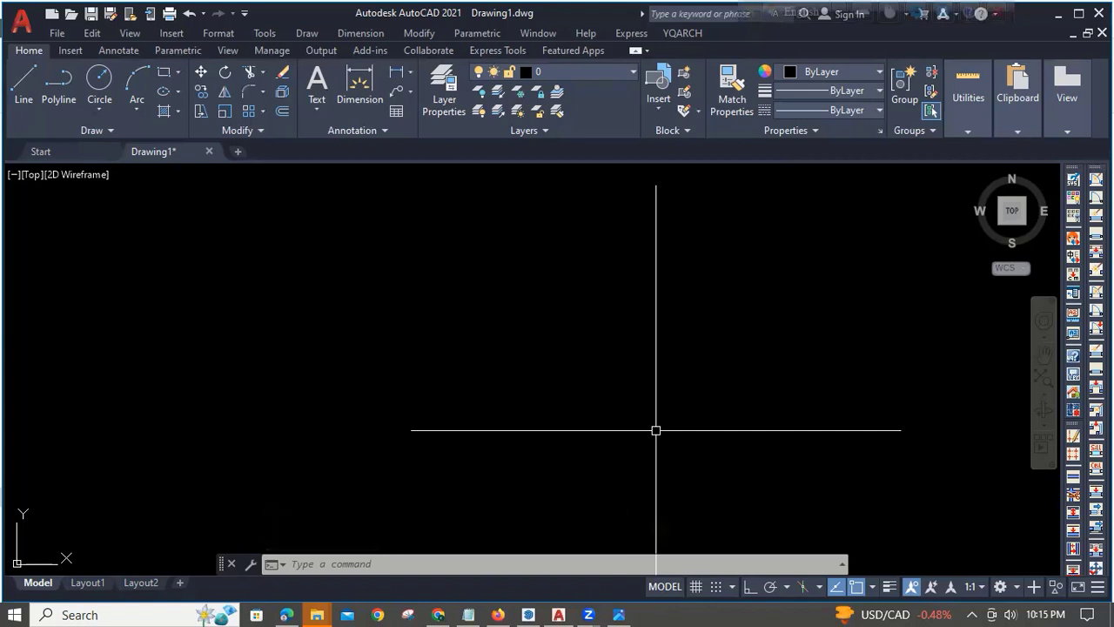
# Turn off the setting that shows the UCS icon at the origin.
pyautogui.scroll(-8, 570, 385)
pyautogui.scroll(5, 566, 385)
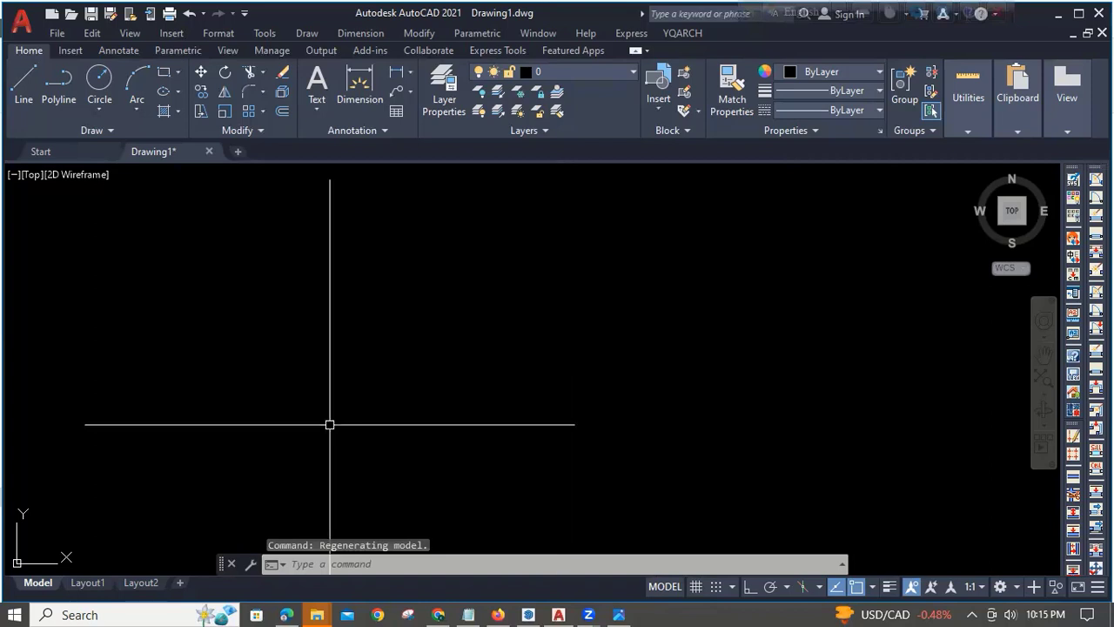
pyautogui.scroll(-5, 85, 537)
pyautogui.scroll(5, 308, 458)
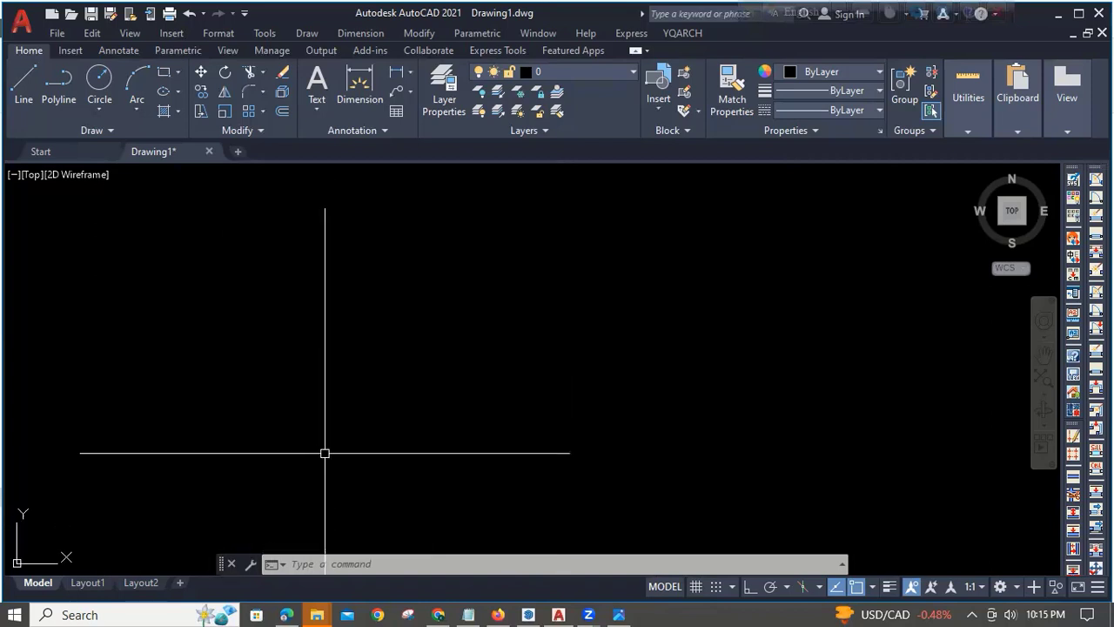
pyautogui.scroll(-3, 284, 378)
pyautogui.scroll(3, 278, 384)
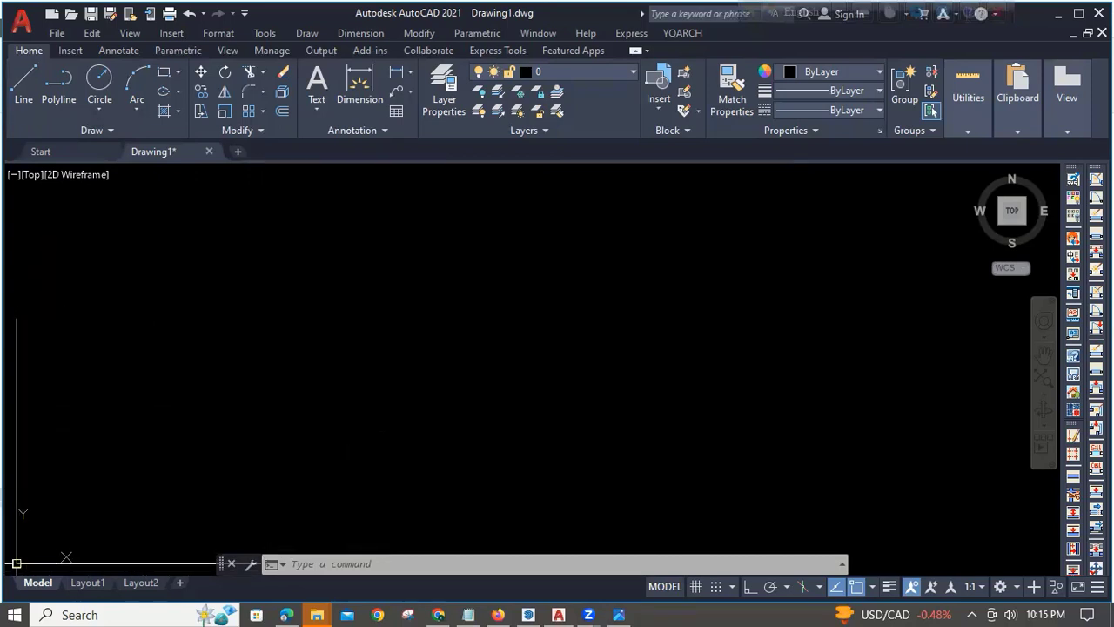
pyautogui.click(17, 563)
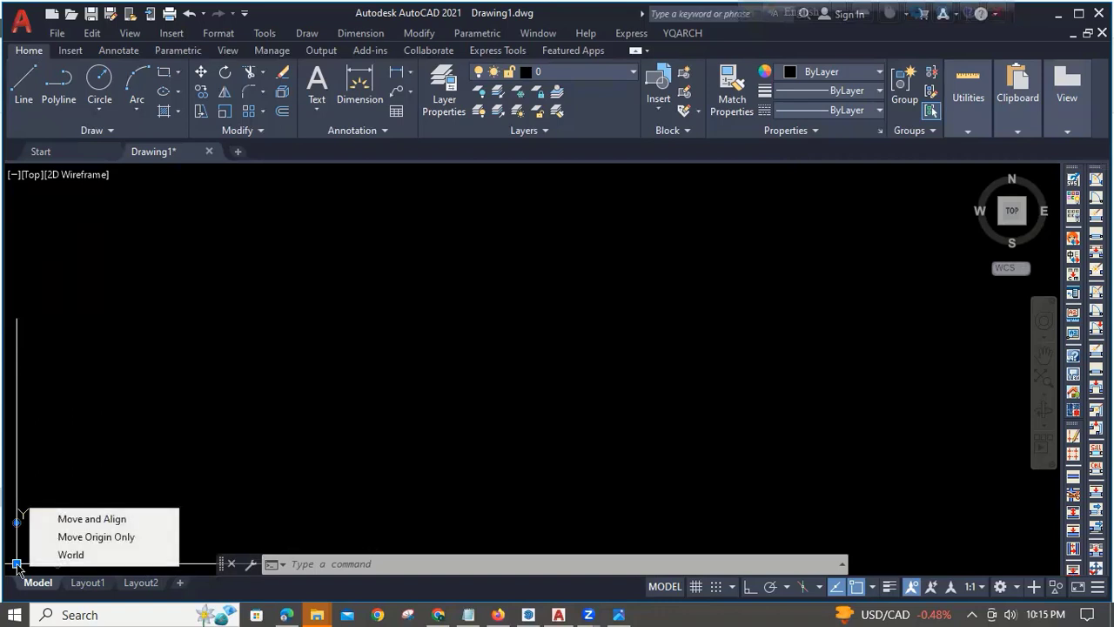
pyautogui.rightClick(18, 565)
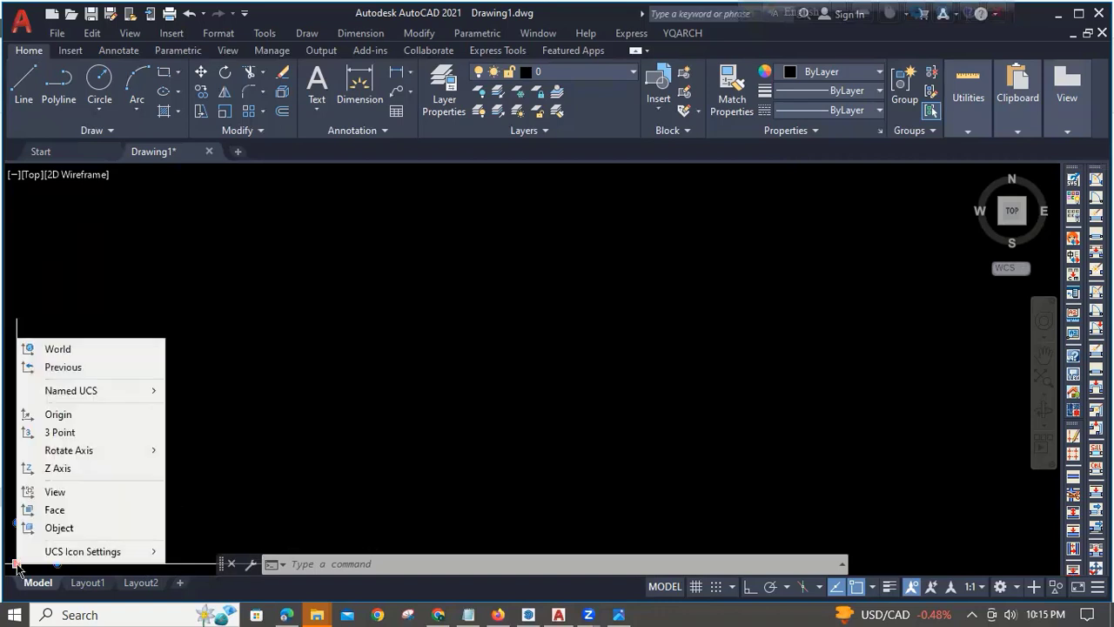
pyautogui.moveTo(50, 559)
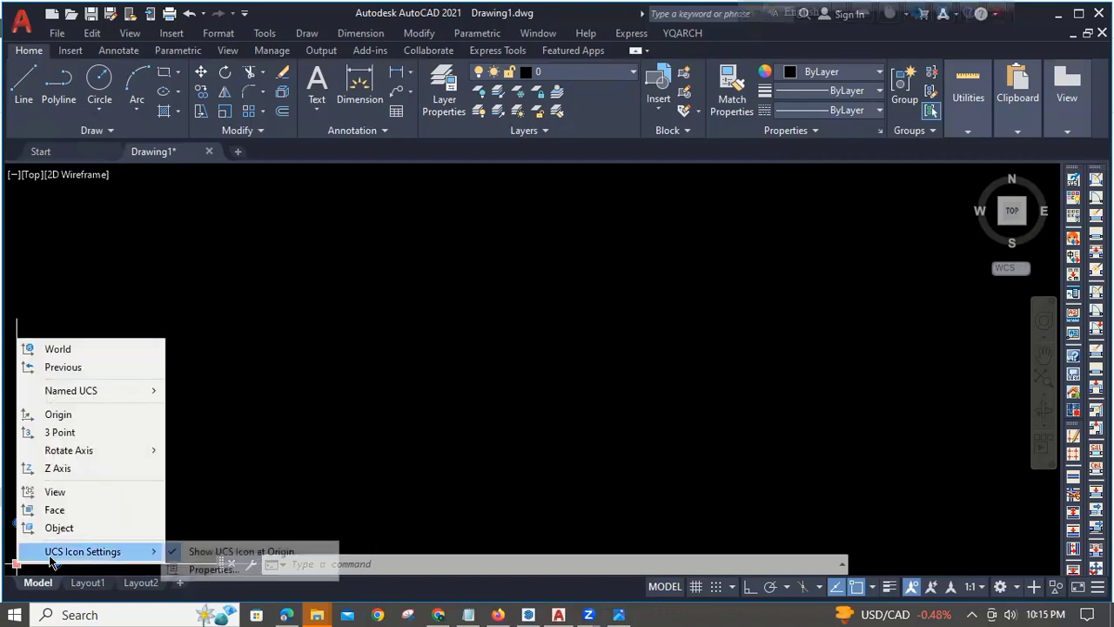
pyautogui.click(170, 552)
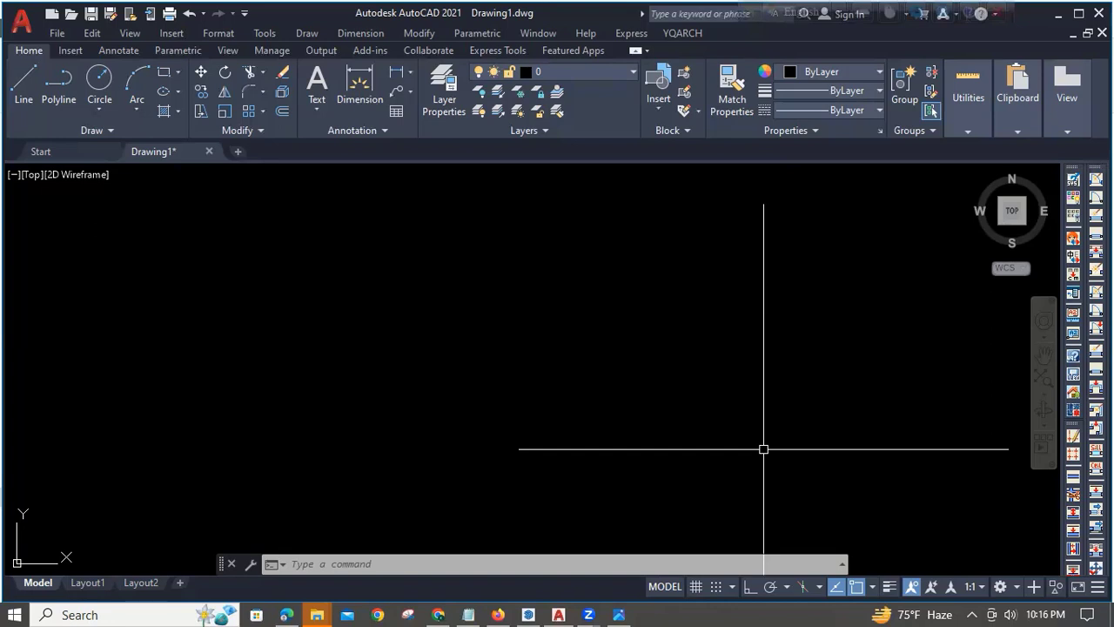
pyautogui.press('Escape')
pyautogui.press('Escape')
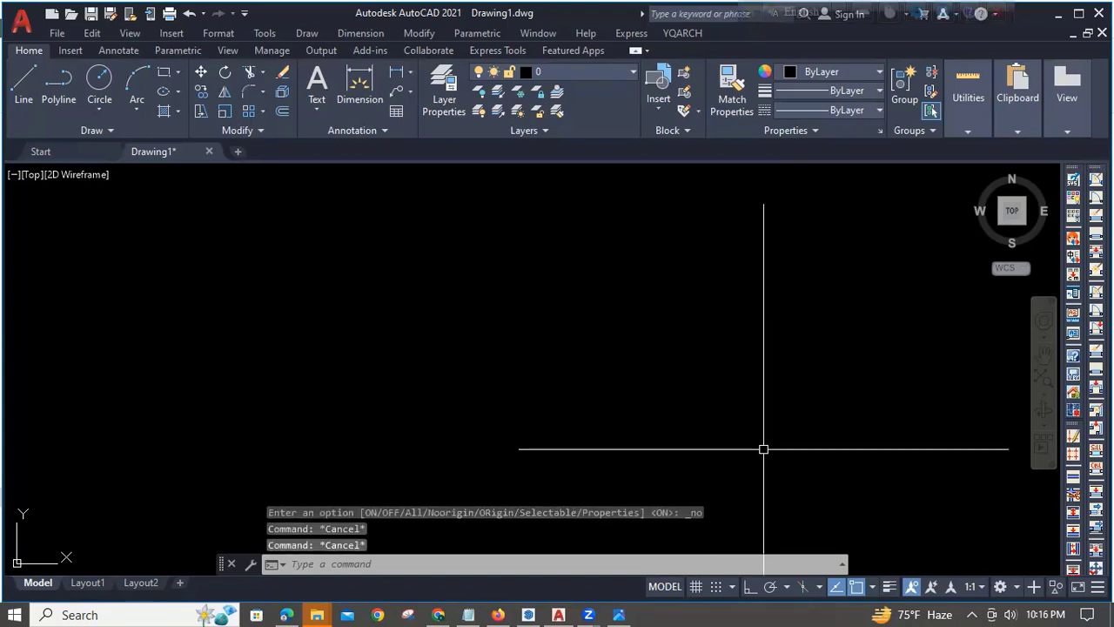
pyautogui.moveTo(582, 382)
pyautogui.mouseDown(button='middle')
pyautogui.moveTo(575, 474)
pyautogui.moveTo(568, 424)
pyautogui.mouseUp(button='middle')
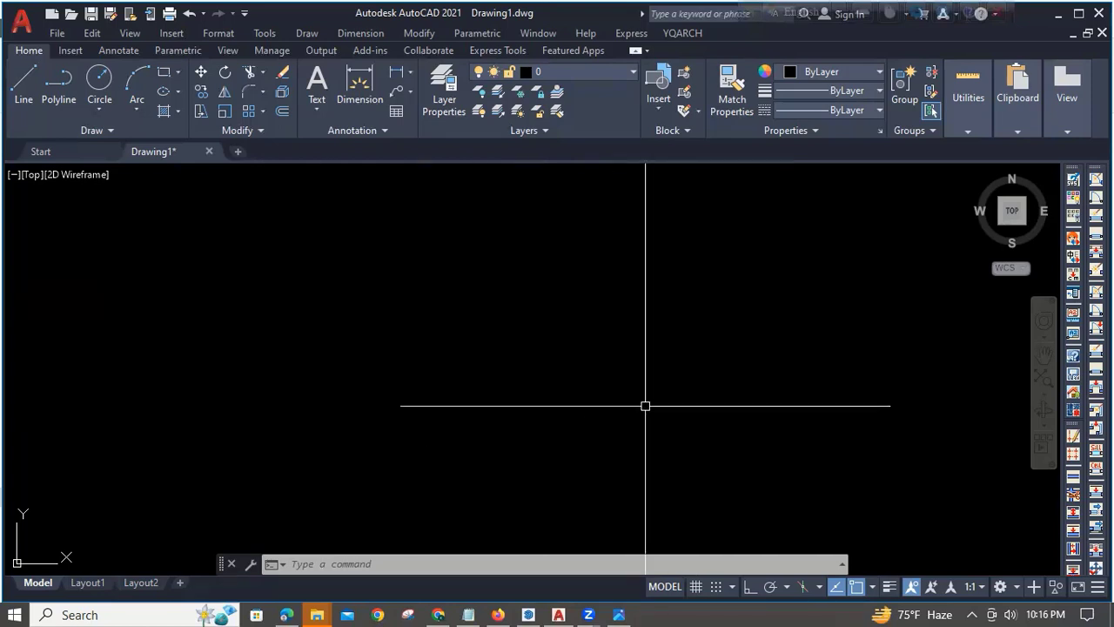
# Draw a rectangle 40' wide and 30' high in the empty drawing area.
pyautogui.press('Escape')
pyautogui.press('Escape')
pyautogui.press('Escape')
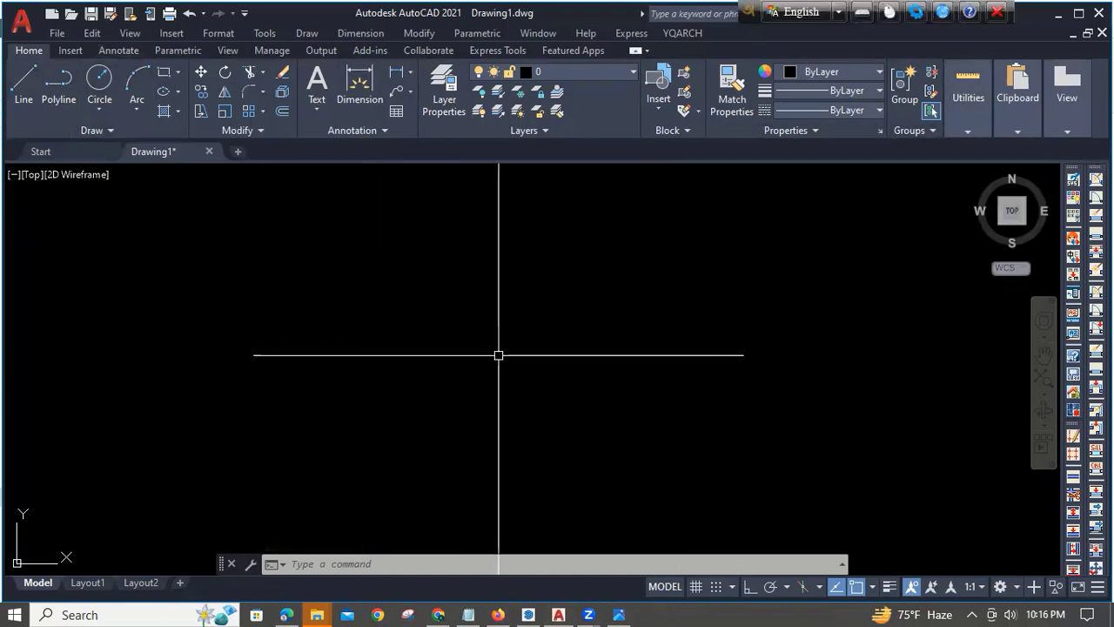
pyautogui.write('rec')
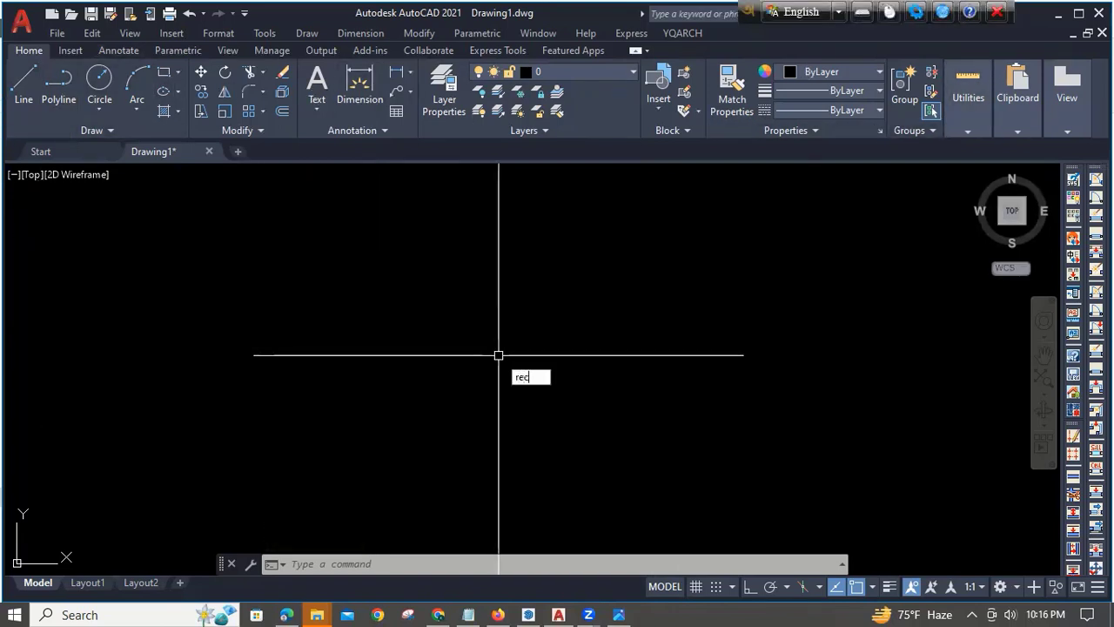
pyautogui.press('Return')
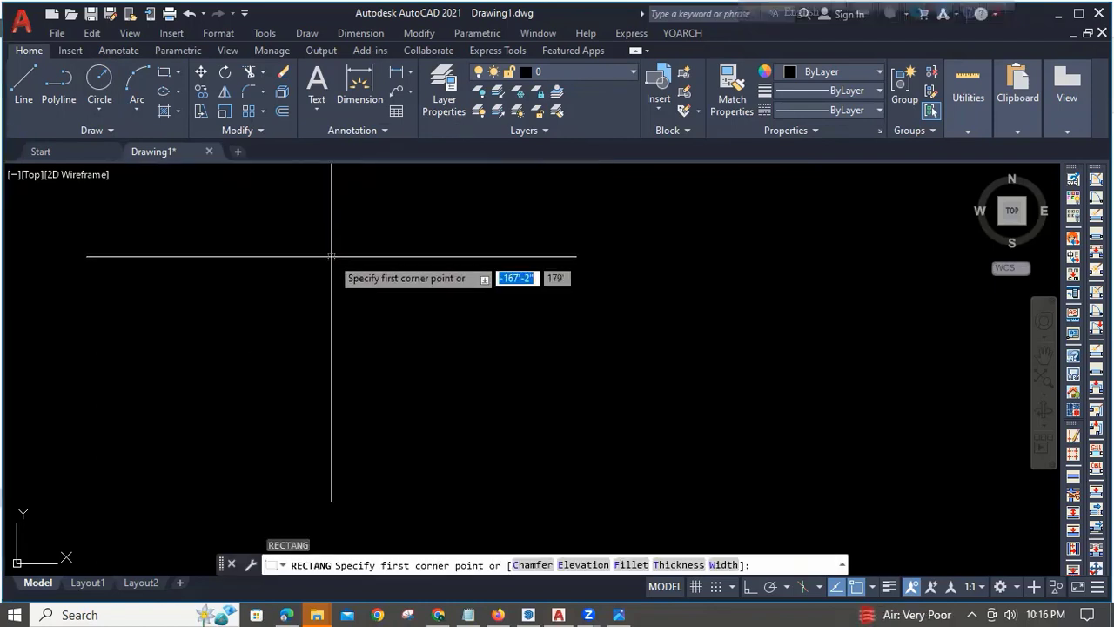
pyautogui.click(270, 240)
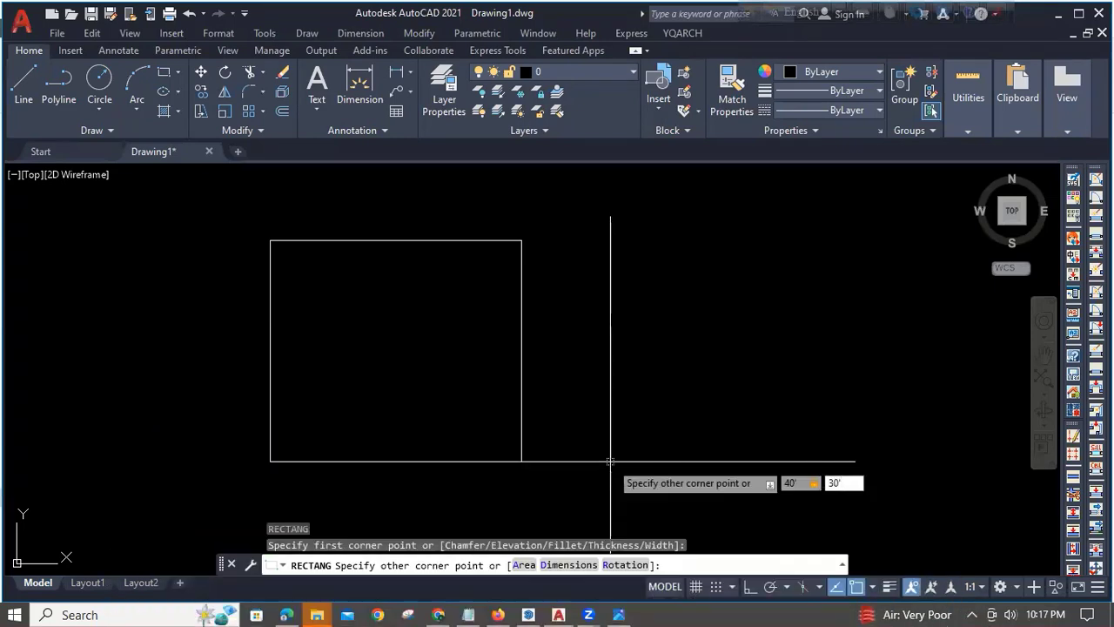
pyautogui.press('Return')
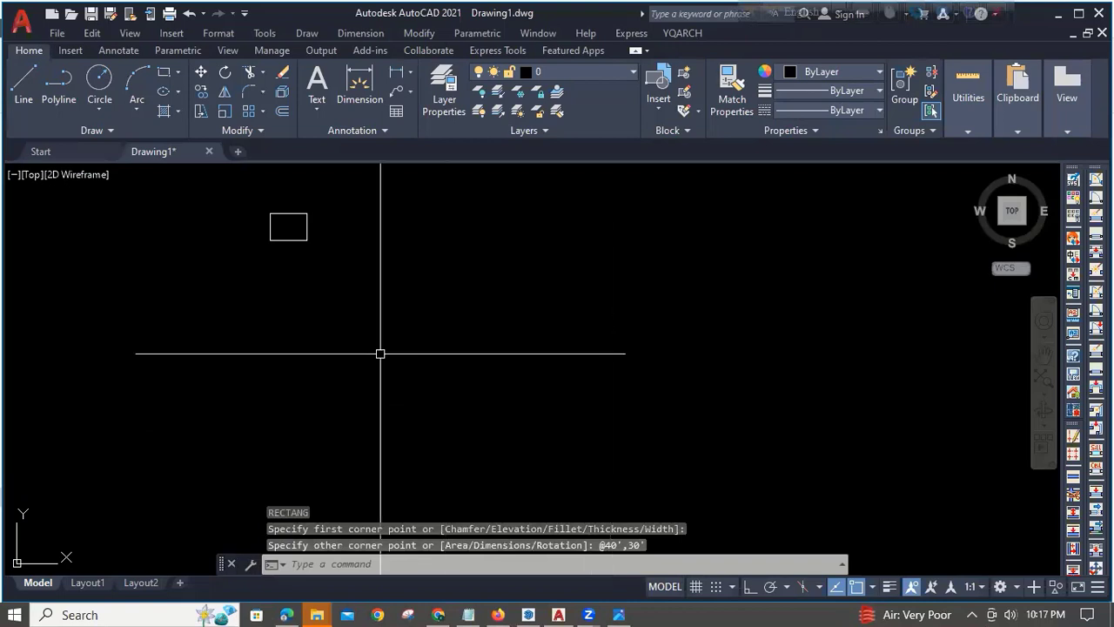
pyautogui.scroll(8, 283, 218)
pyautogui.moveTo(308, 231)
pyautogui.mouseDown(button='middle')
pyautogui.moveTo(503, 368)
pyautogui.moveTo(507, 281)
pyautogui.mouseUp(button='middle')
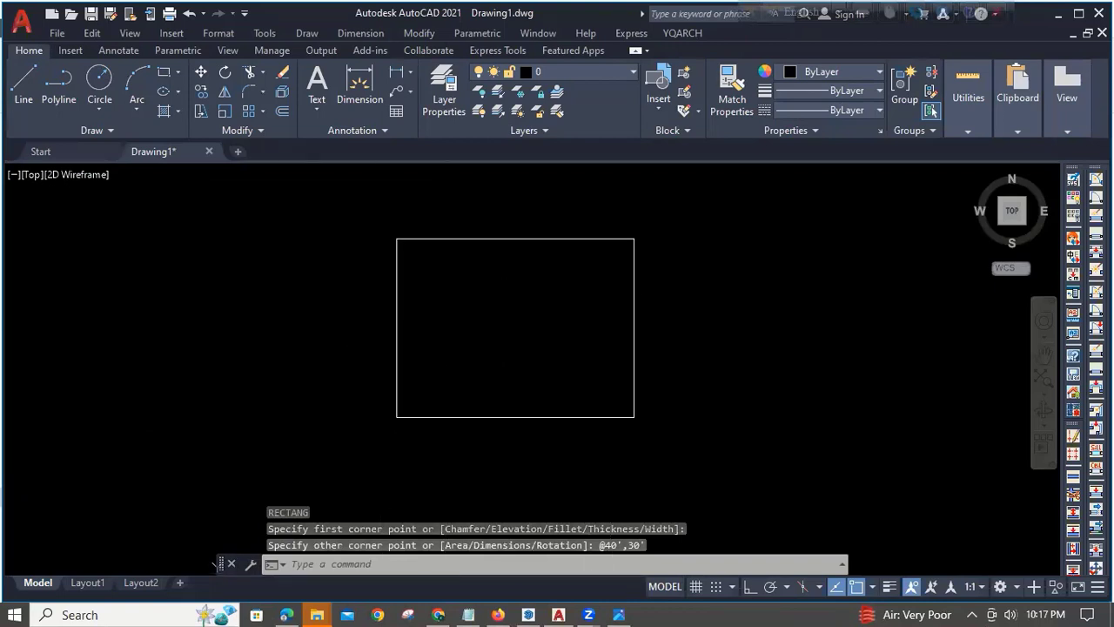
pyautogui.scroll(3, 513, 326)
pyautogui.scroll(-3, 515, 328)
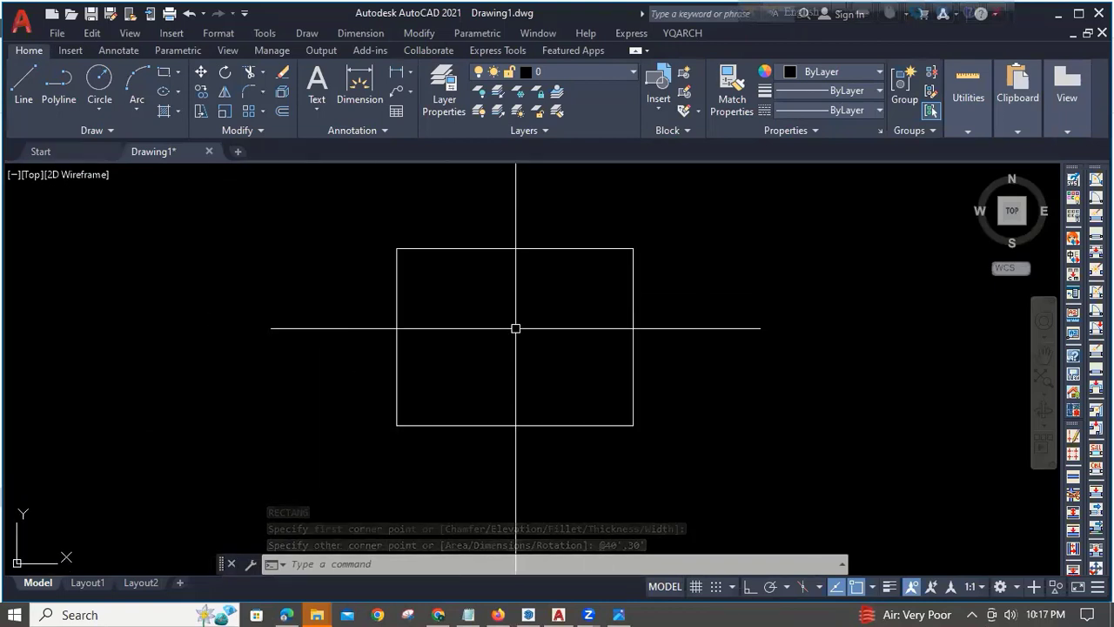
pyautogui.press('Escape')
pyautogui.press('Escape')
pyautogui.press('Escape')
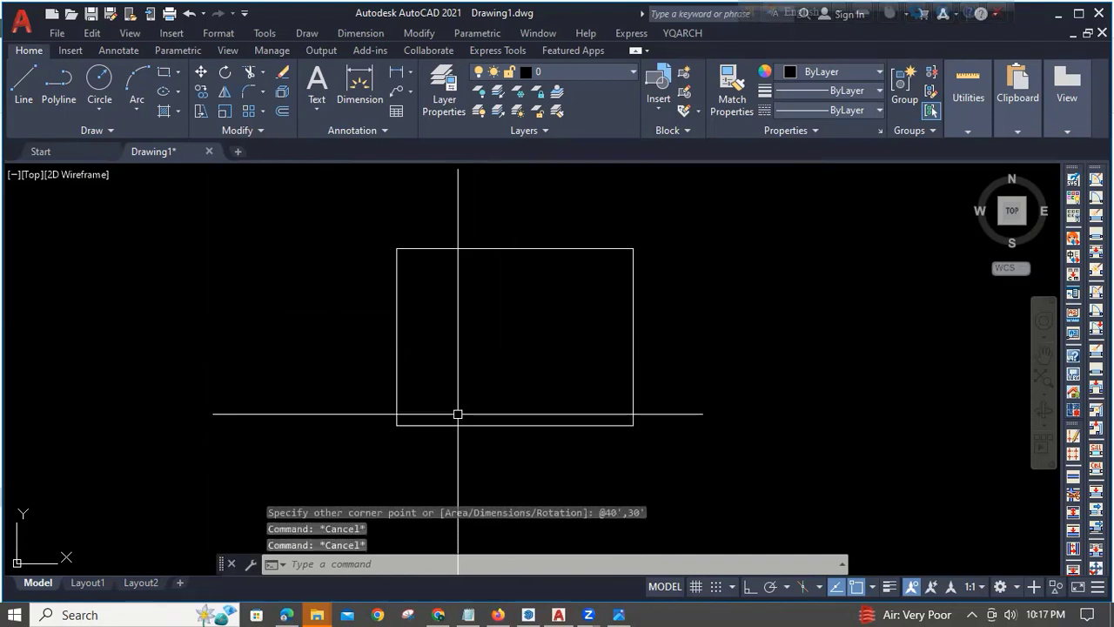
pyautogui.moveTo(490, 370); pyautogui.dragTo(490, 392, button='middle')
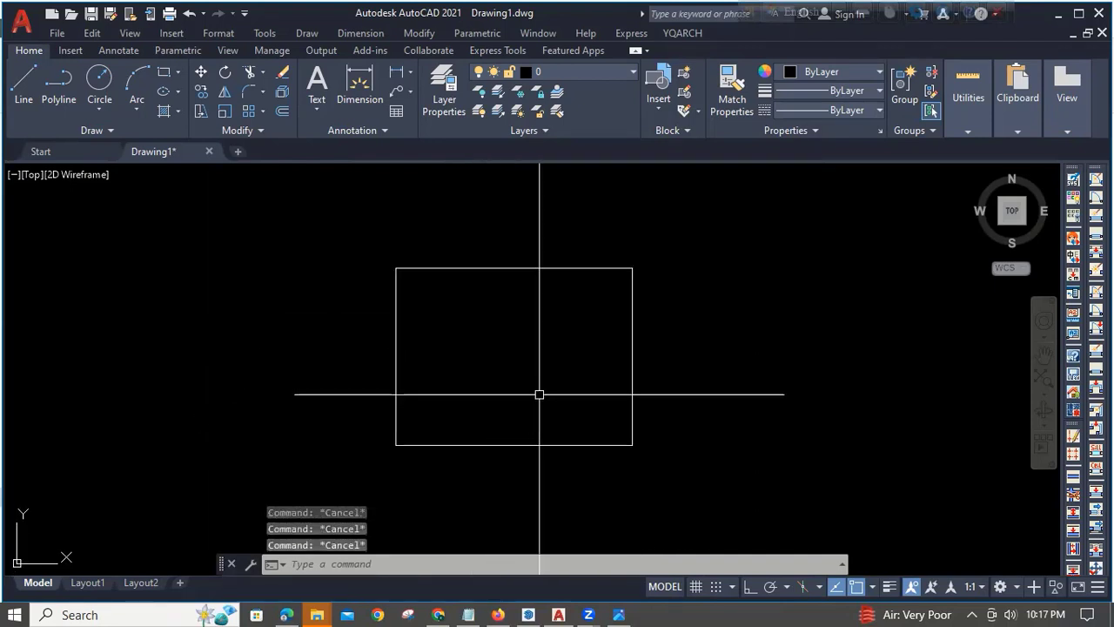
pyautogui.scroll(3, 539, 392)
pyautogui.scroll(-3, 539, 393)
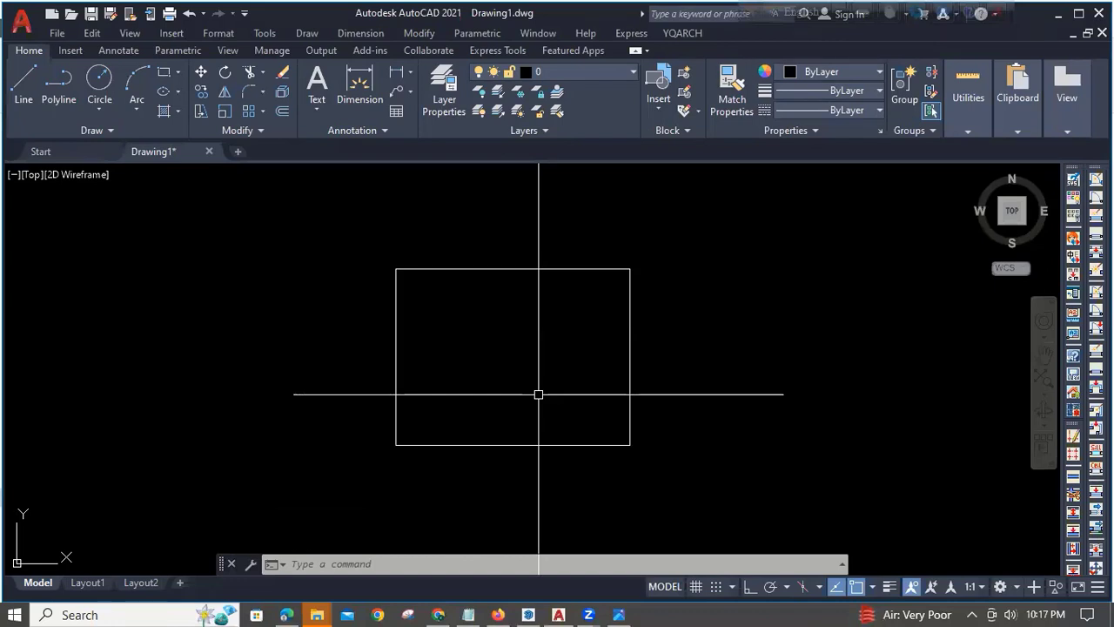
pyautogui.press('Escape')
pyautogui.press('Escape')
pyautogui.press('Escape')
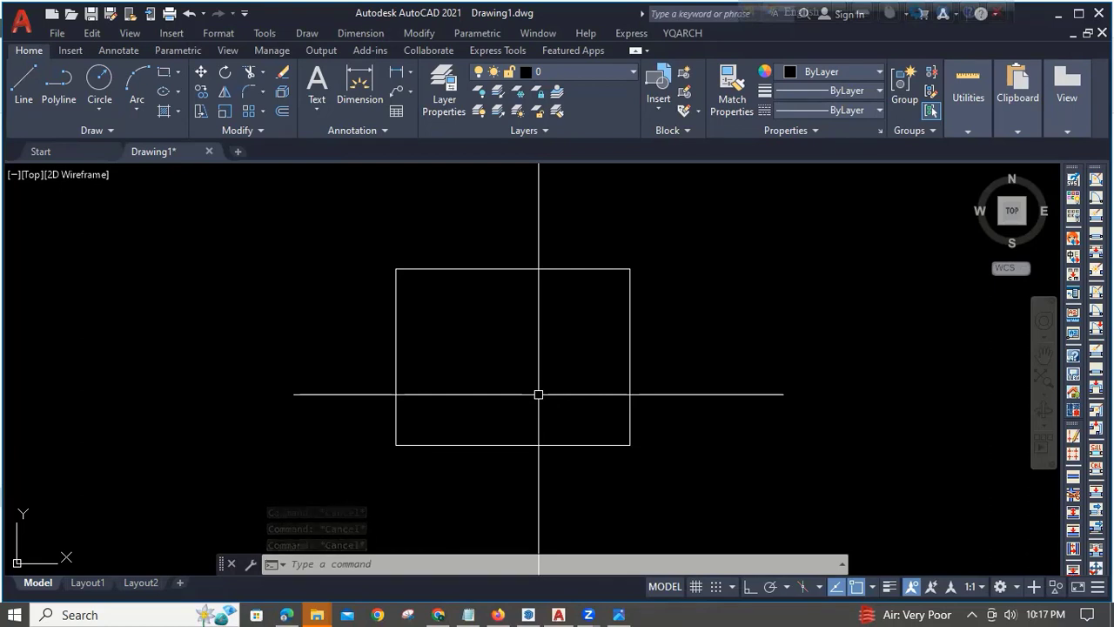
# Offset the 40' by 30' rectangle 5" to its inside and end the Offset command.
pyautogui.write('o')
pyautogui.press('Return')
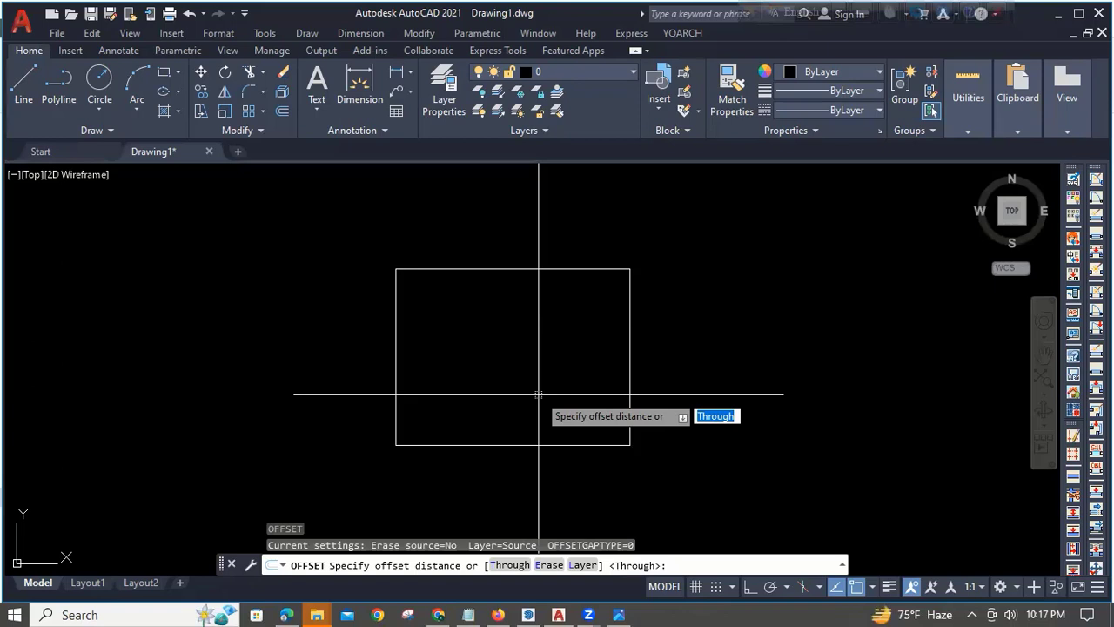
pyautogui.write('5')
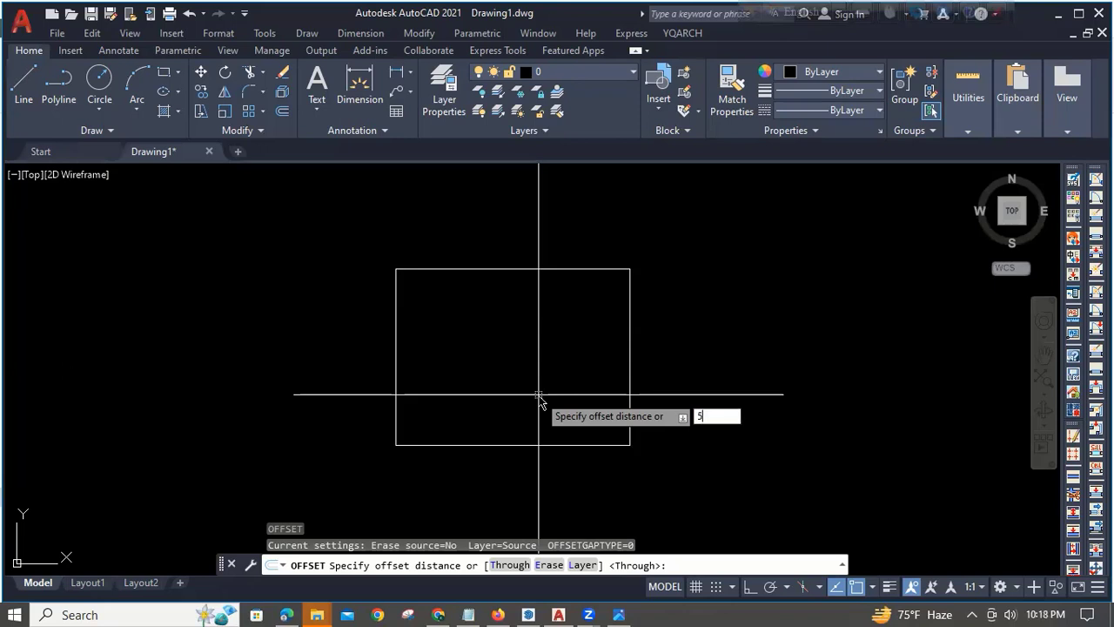
pyautogui.press('Return')
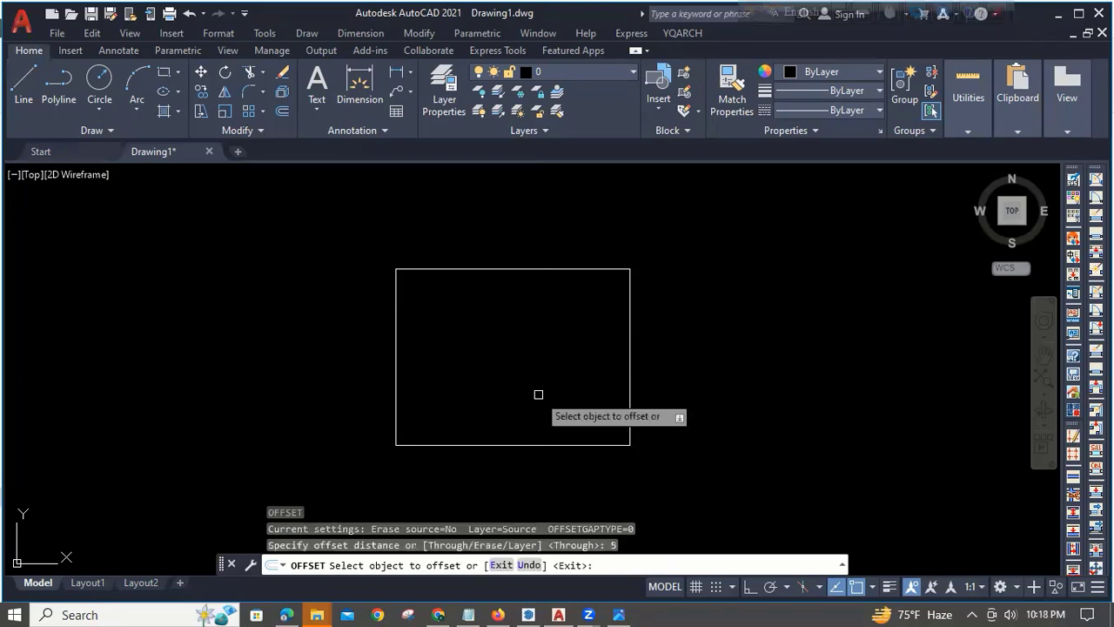
pyautogui.click(523, 445)
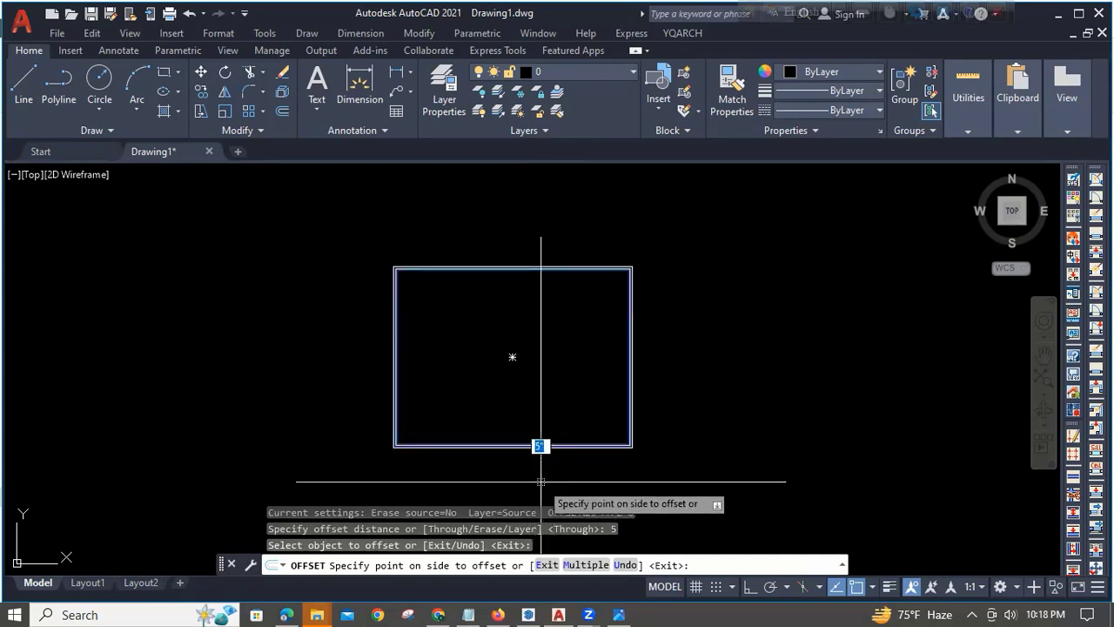
pyautogui.click(551, 380)
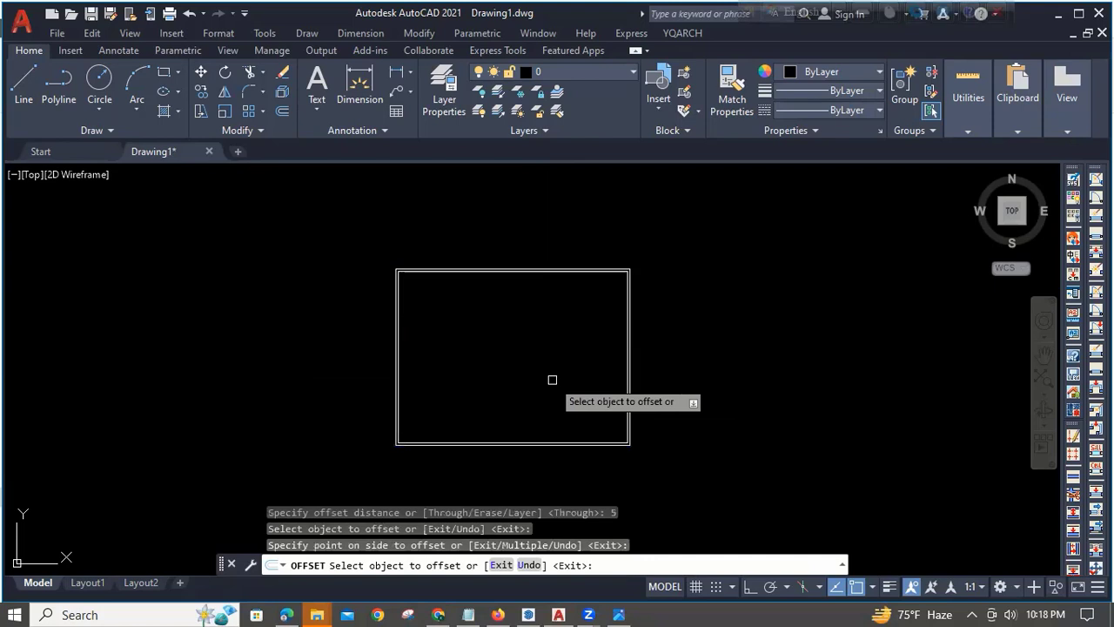
pyautogui.scroll(6, 557, 384)
pyautogui.moveTo(559, 392)
pyautogui.mouseDown(button='middle')
pyautogui.moveTo(562, 328)
pyautogui.moveTo(632, 293)
pyautogui.moveTo(577, 343)
pyautogui.moveTo(523, 333)
pyautogui.moveTo(544, 311)
pyautogui.moveTo(602, 311)
pyautogui.mouseUp(button='middle')
pyautogui.scroll(-8, 564, 330)
pyautogui.scroll(6, 632, 293)
pyautogui.press('Escape')
pyautogui.press('Escape')
pyautogui.press('Escape')
# Explode the inner rectangle into separate lines.
pyautogui.scroll(-4, 571, 341)
pyautogui.scroll(2, 556, 314)
pyautogui.press('Escape')
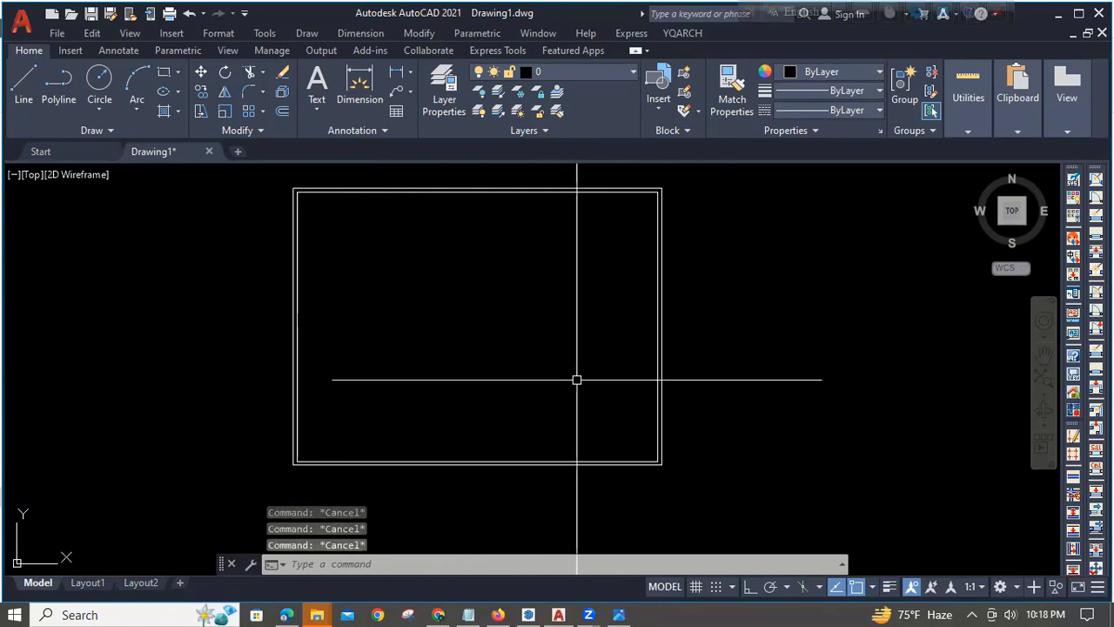
pyautogui.moveTo(603, 400); pyautogui.dragTo(612, 405, button='middle')
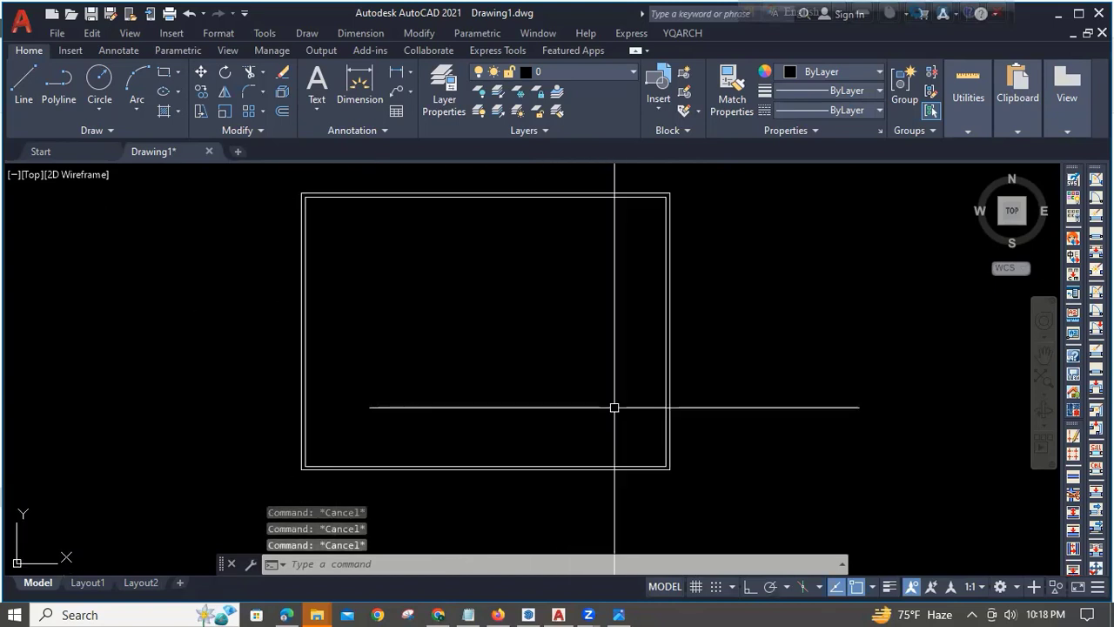
pyautogui.scroll(2, 669, 422)
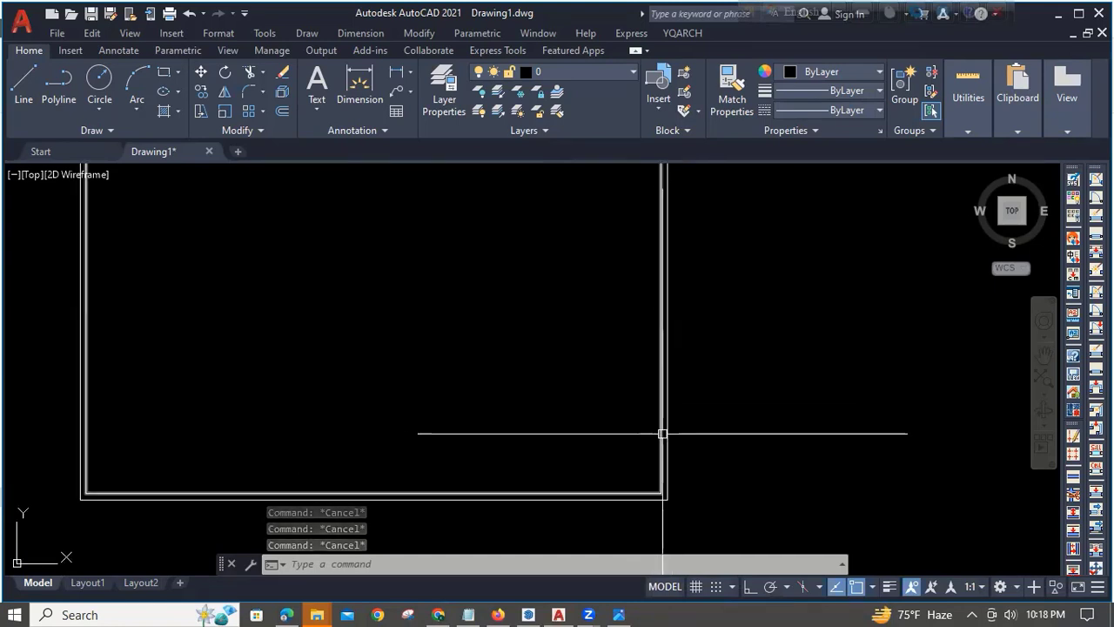
pyautogui.click(663, 433)
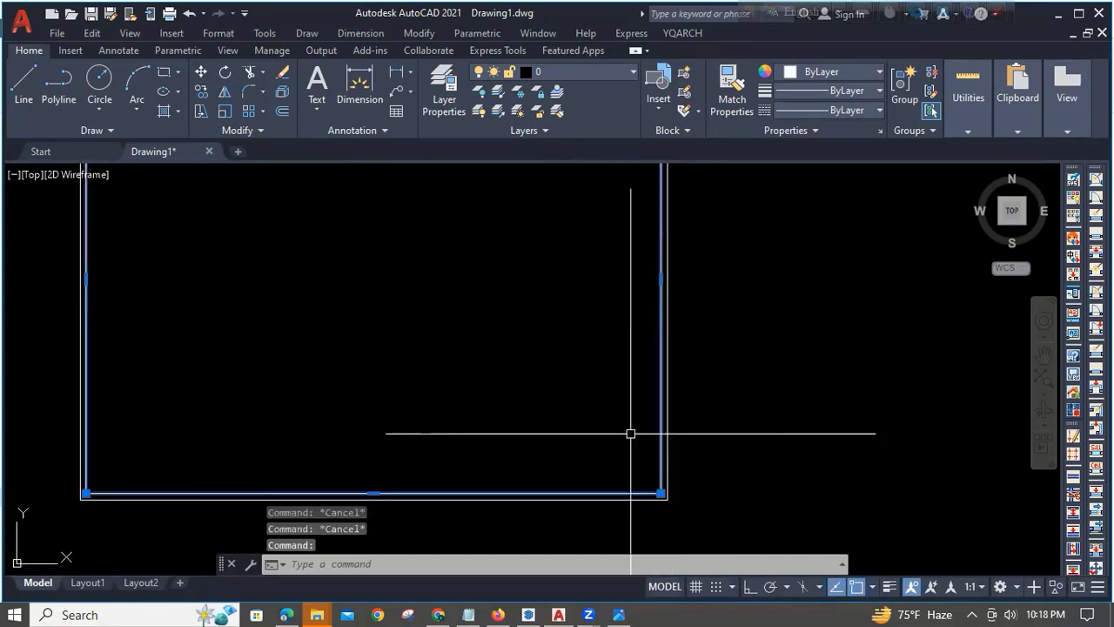
pyautogui.scroll(-2, 470, 448)
pyautogui.moveTo(505, 420); pyautogui.dragTo(585, 441, button='middle')
pyautogui.scroll(2, 645, 311)
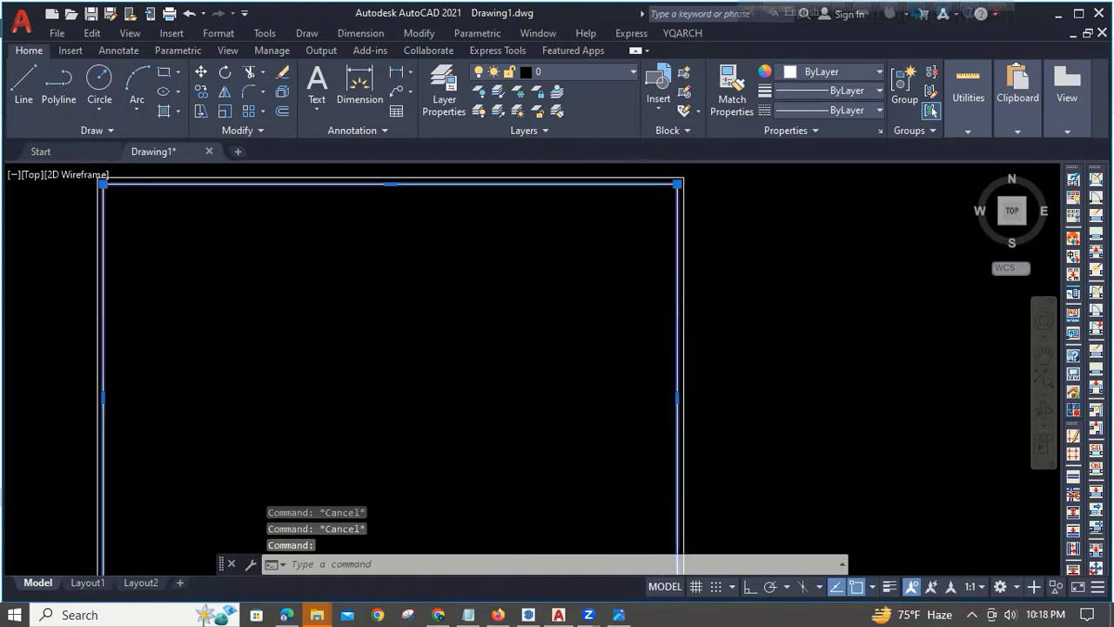
pyautogui.scroll(-4, 645, 311)
pyautogui.scroll(2, 609, 355)
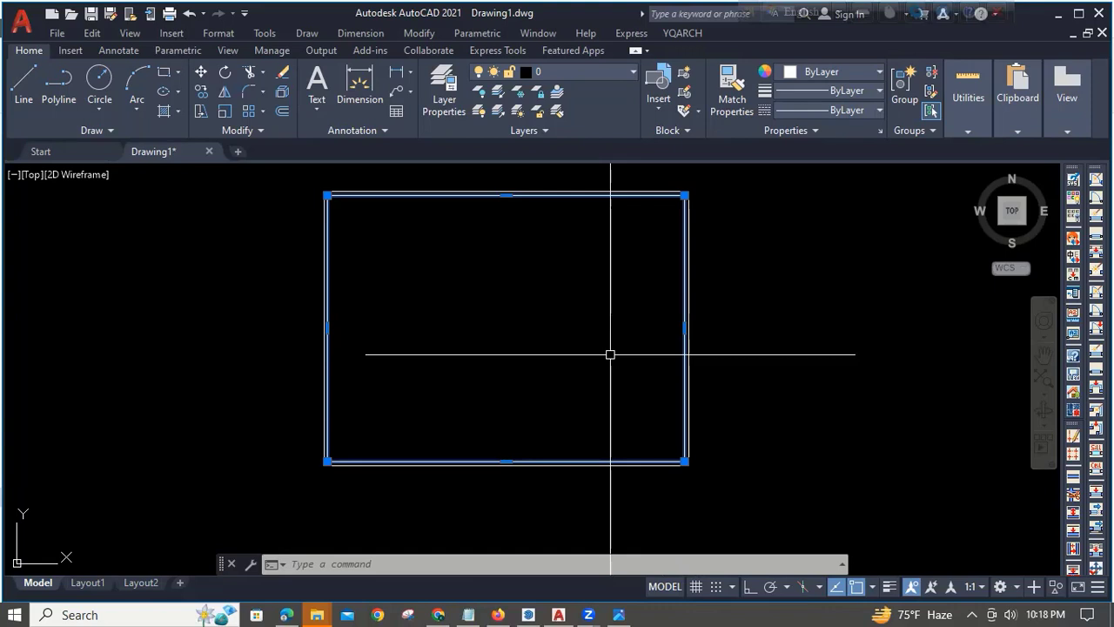
pyautogui.write('x')
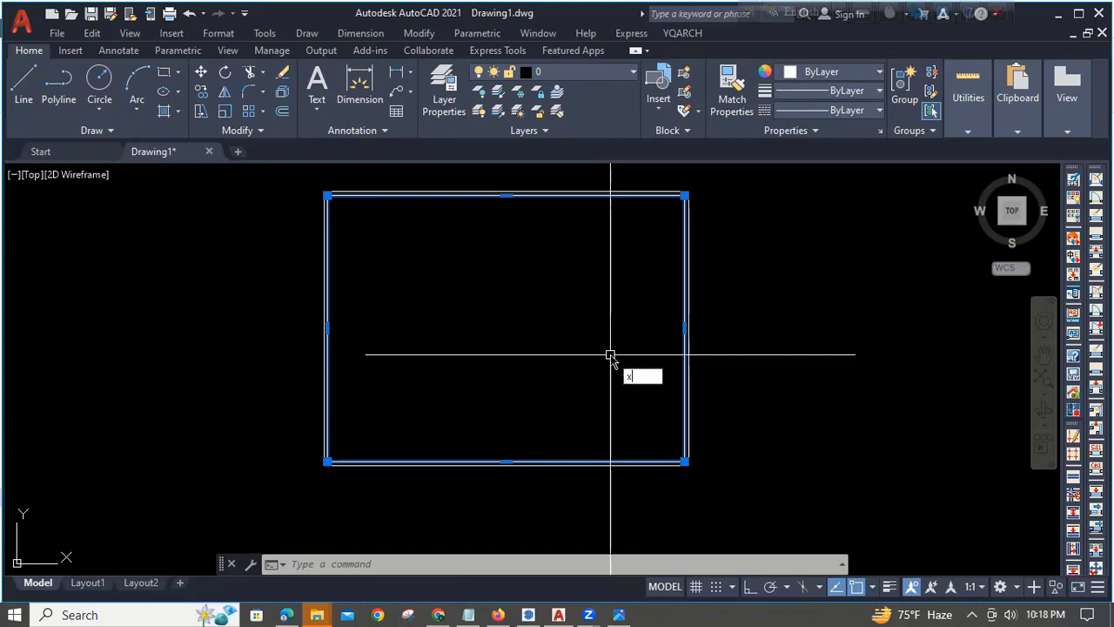
pyautogui.press('Return')
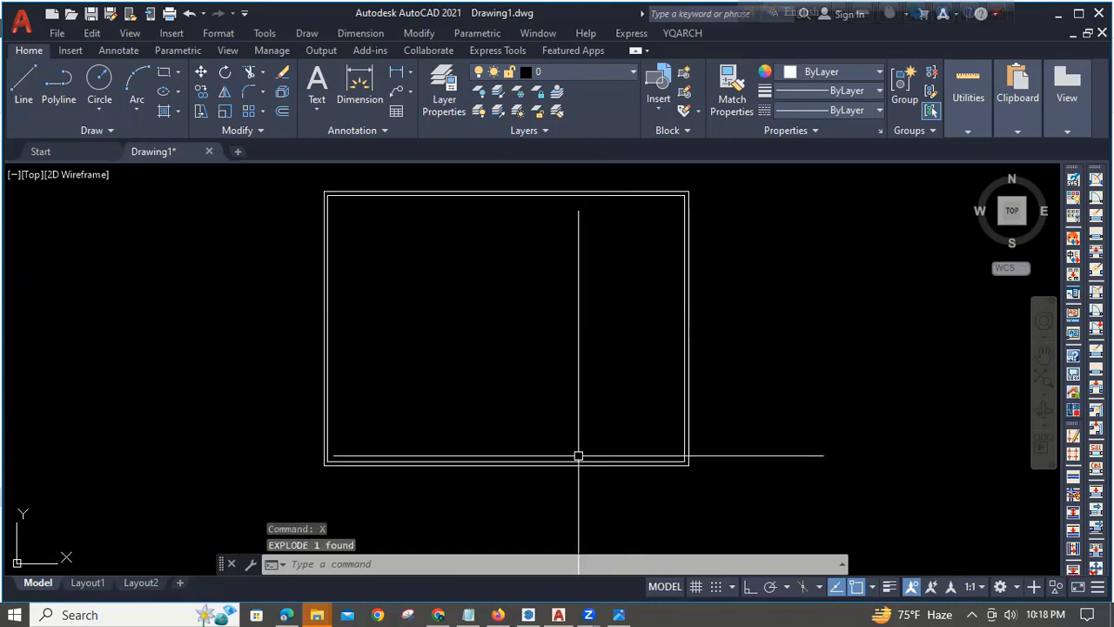
# Check that the exploded inner rectangle consists of individual lines by selecting its bottom side, and clear the selection.
pyautogui.scroll(3, 577, 455)
pyautogui.scroll(-3, 577, 455)
pyautogui.scroll(2, 581, 453)
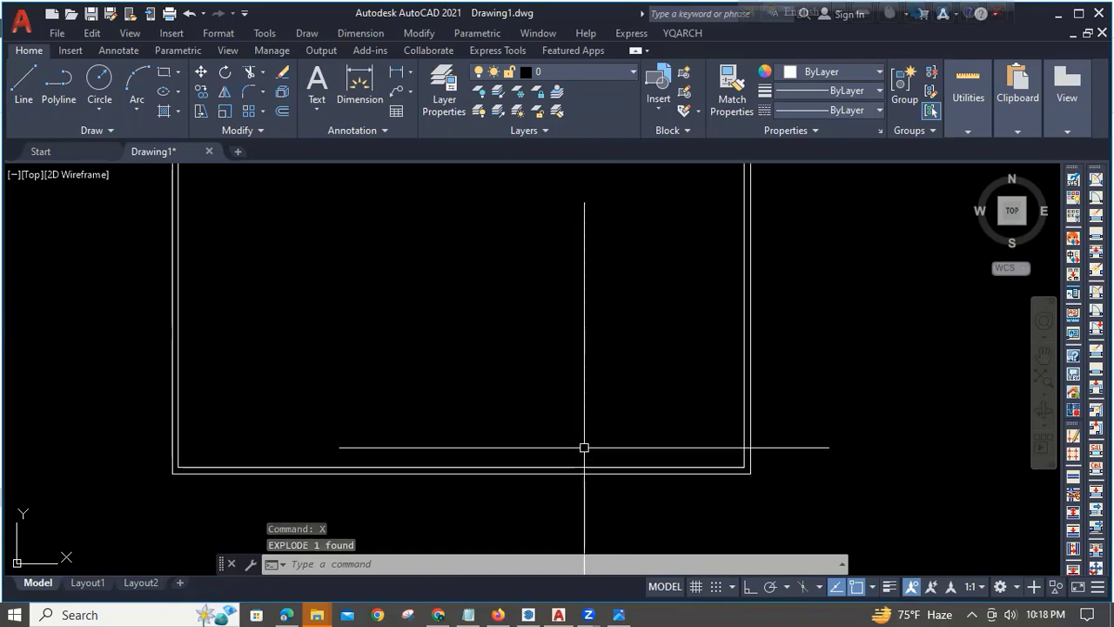
pyautogui.moveTo(580, 470); pyautogui.dragTo(610, 437, button='middle')
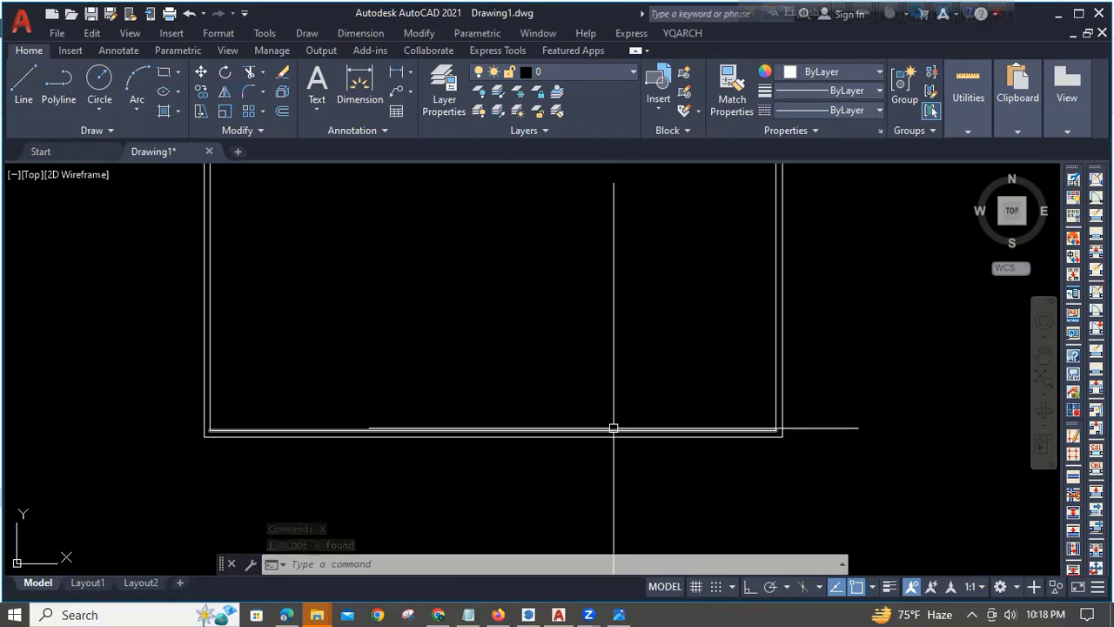
pyautogui.click(614, 427)
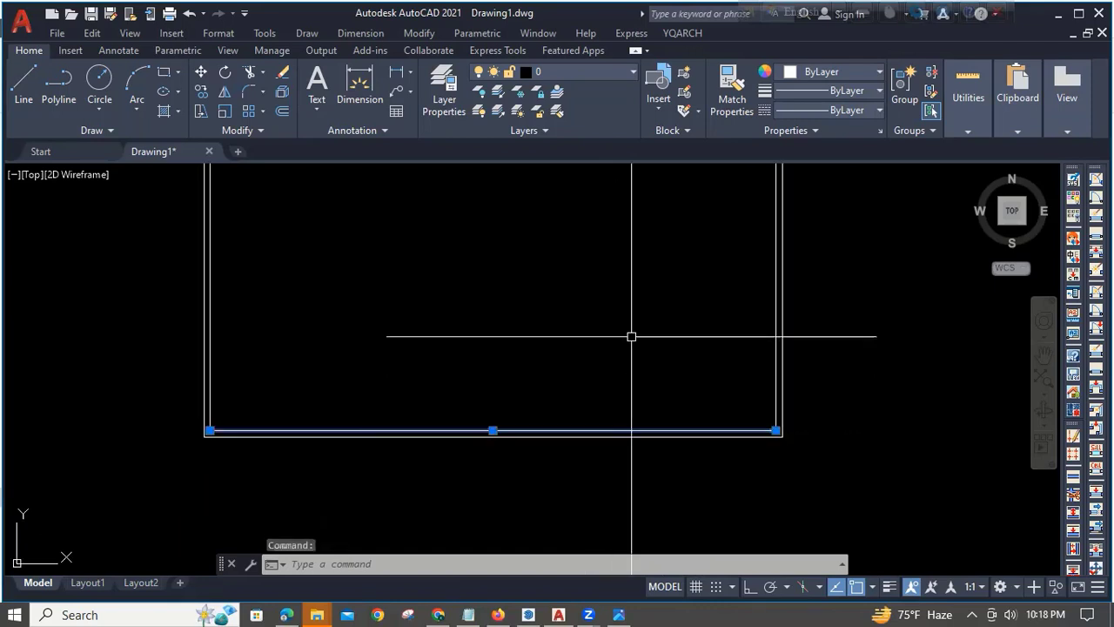
pyautogui.moveTo(632, 333); pyautogui.dragTo(632, 376, button='middle')
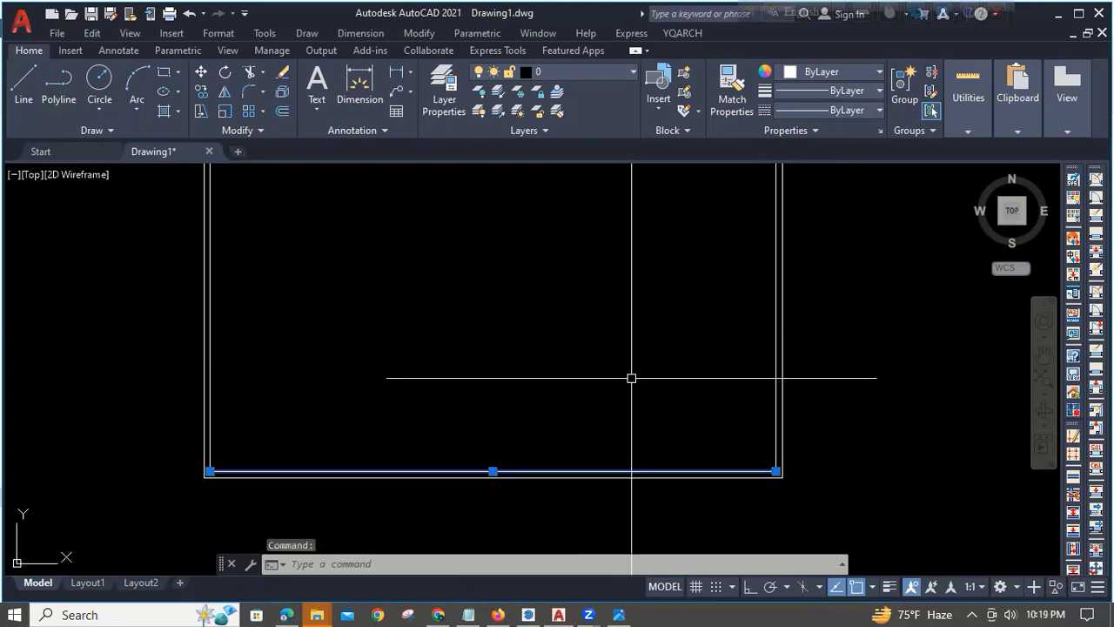
pyautogui.press('Escape')
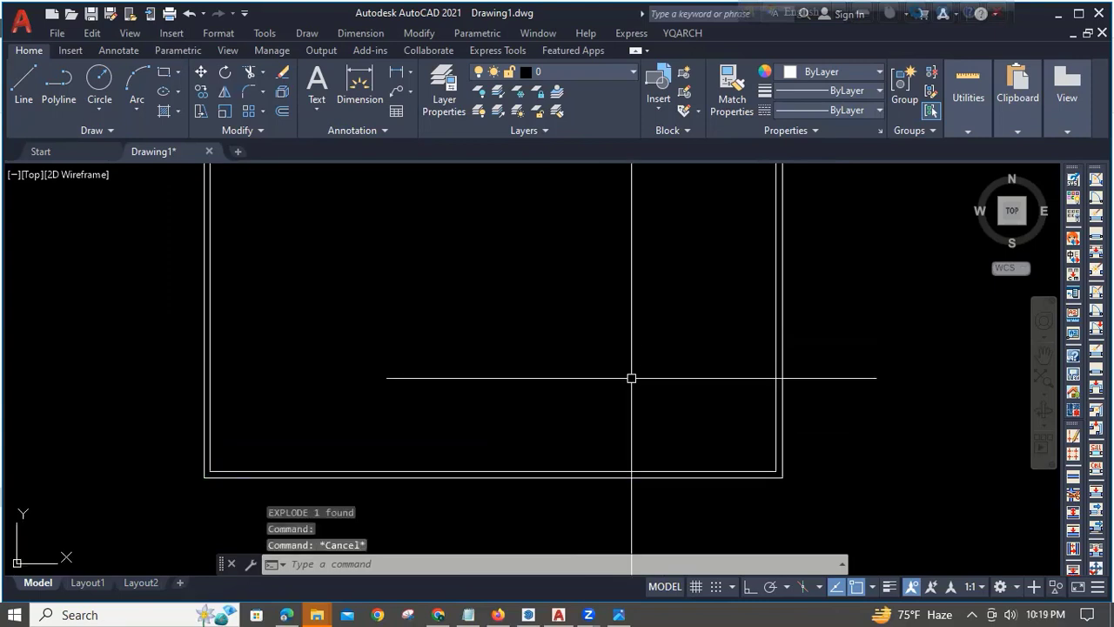
pyautogui.scroll(-2, 631, 378)
pyautogui.moveTo(716, 367); pyautogui.dragTo(693, 405, button='middle')
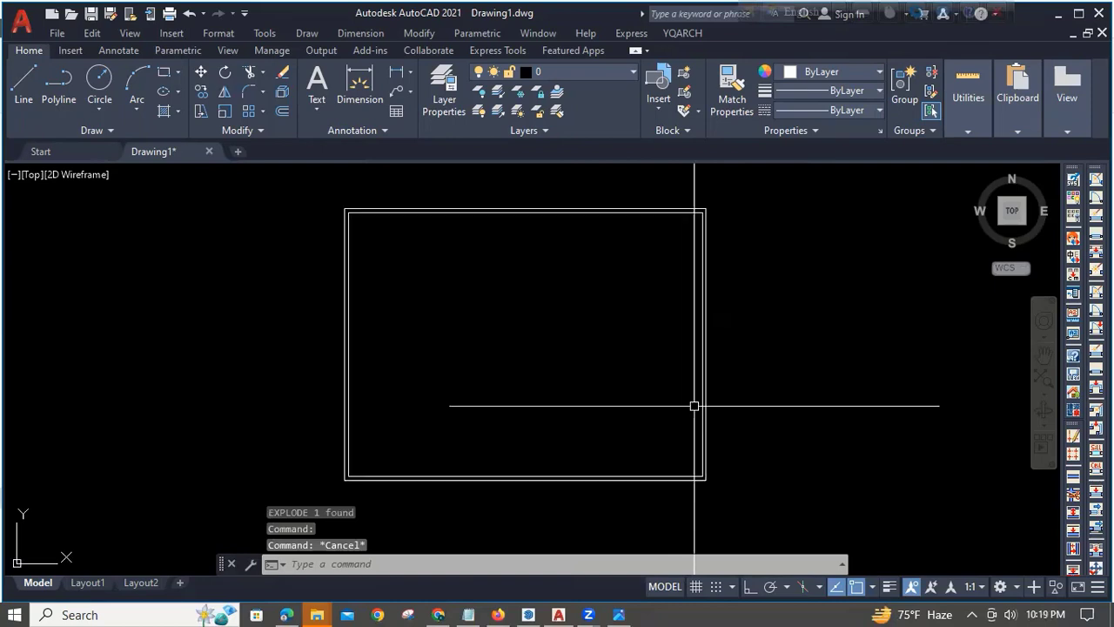
pyautogui.press('Escape')
pyautogui.press('Escape')
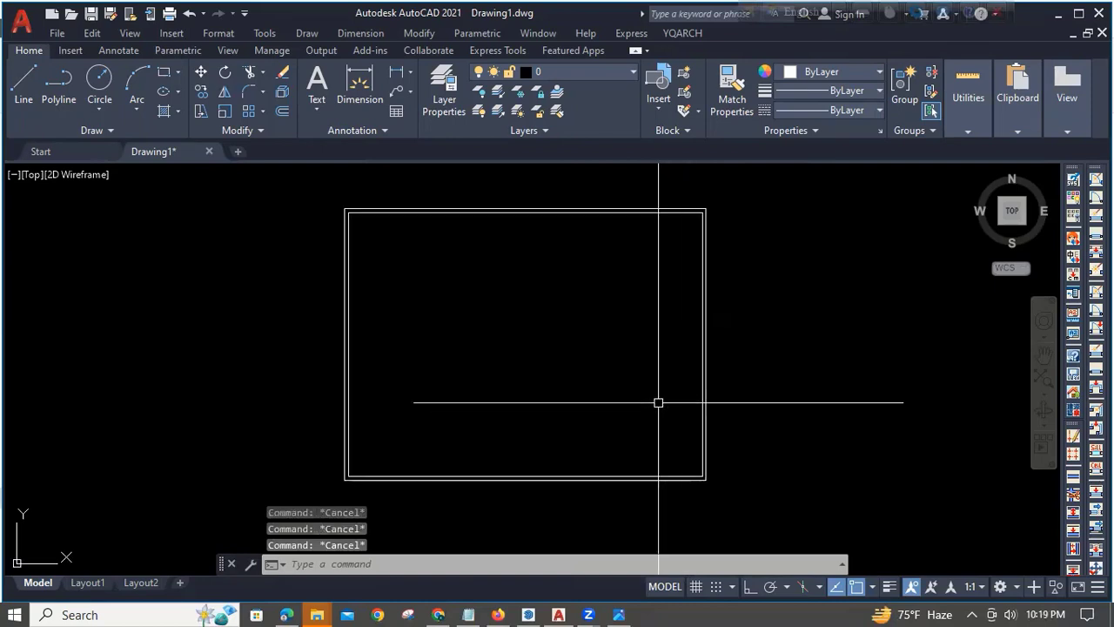
# Offset the left inner wall line 12' toward the inside of the floor plan and end the Offset command.
pyautogui.moveTo(659, 402)
pyautogui.mouseDown(button='middle')
pyautogui.moveTo(666, 433)
pyautogui.moveTo(701, 415)
pyautogui.moveTo(699, 383)
pyautogui.moveTo(692, 396)
pyautogui.mouseUp(button='middle')
pyautogui.press('Escape')
pyautogui.press('Escape')
pyautogui.press('Escape')
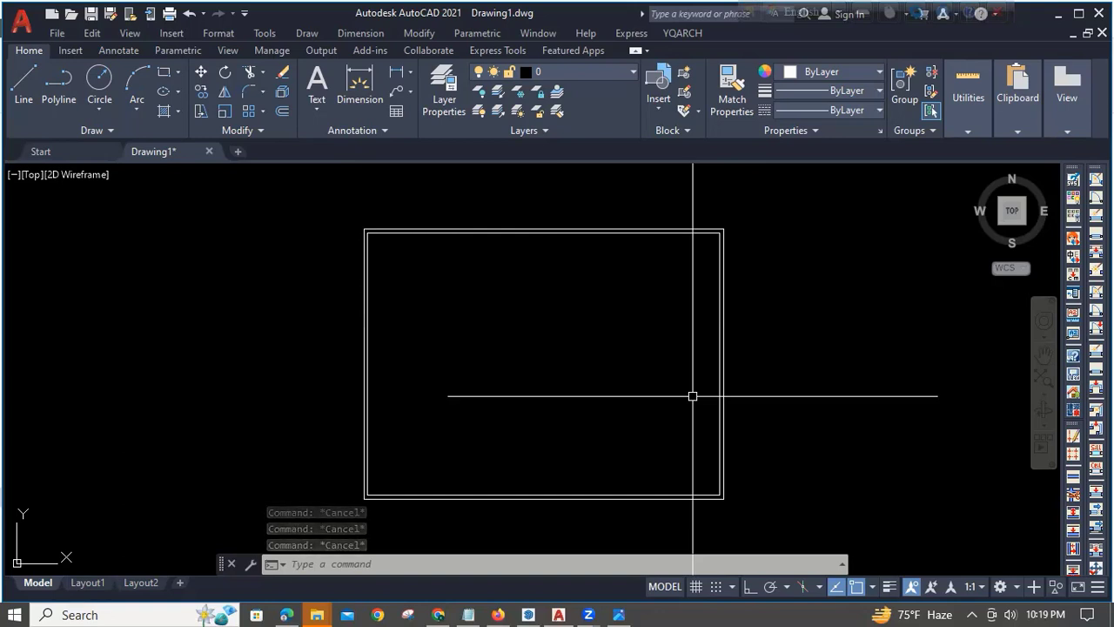
pyautogui.write('o')
pyautogui.press('Return')
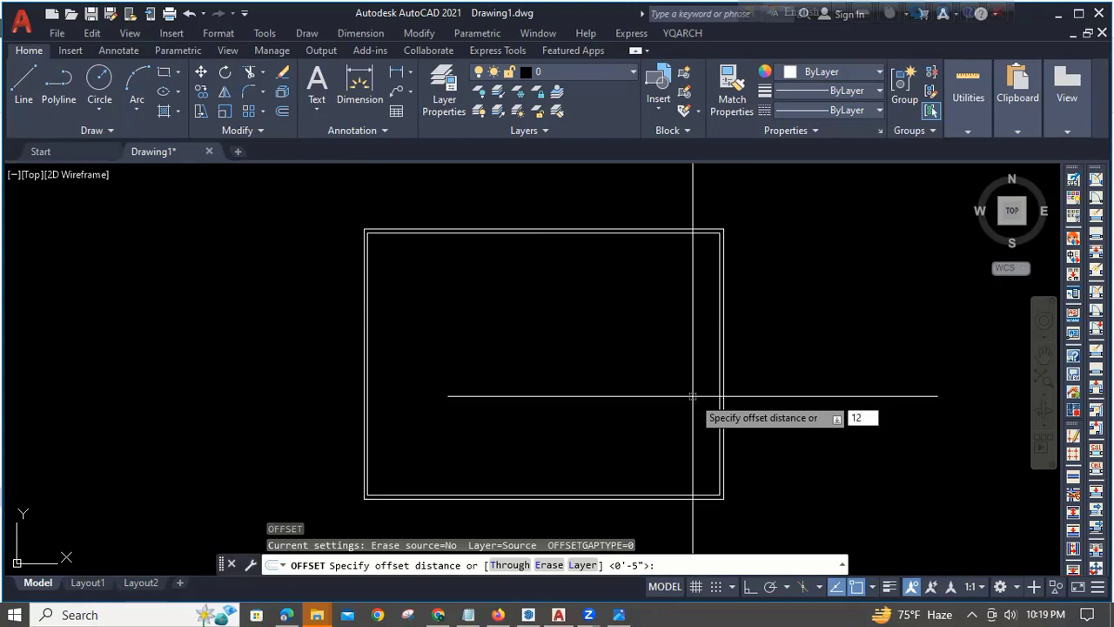
pyautogui.press('Return')
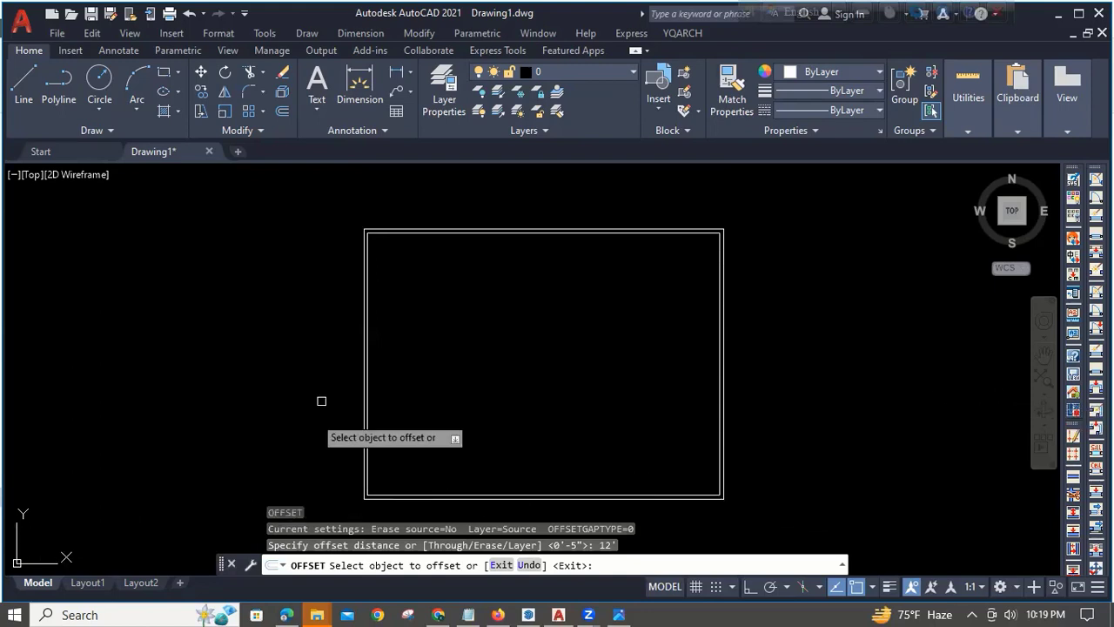
pyautogui.scroll(2, 354, 308)
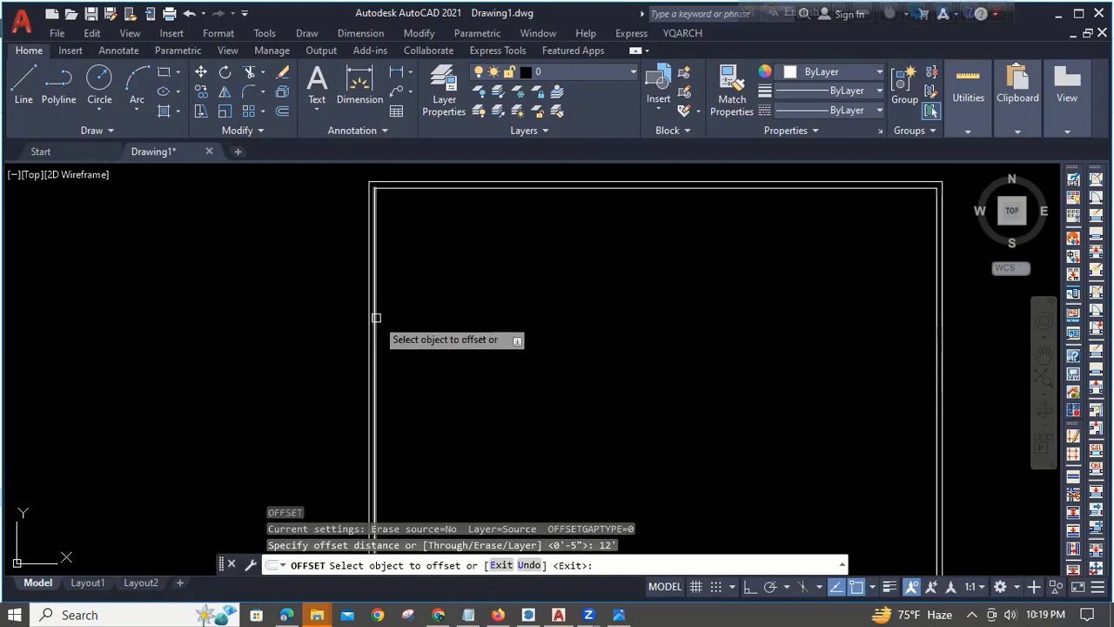
pyautogui.click(376, 318)
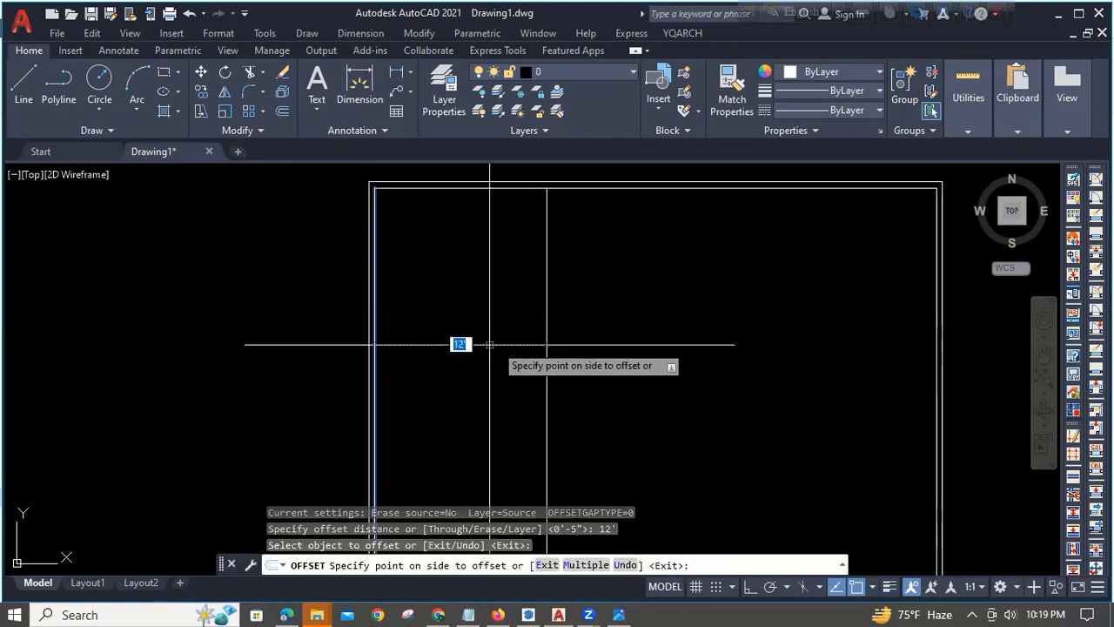
pyautogui.scroll(-2, 139, 342)
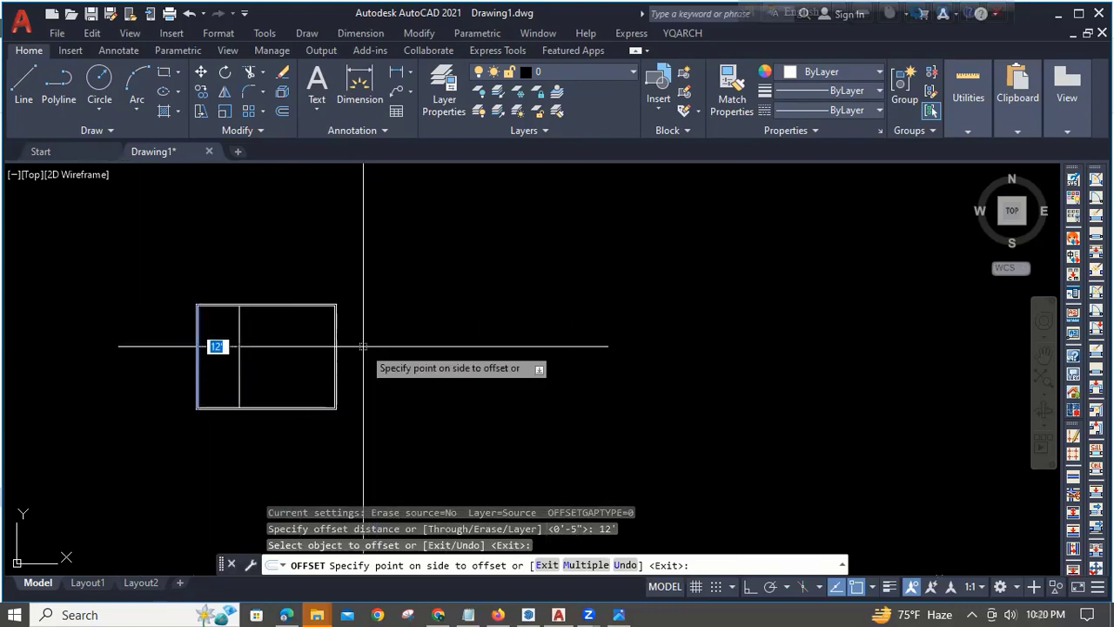
pyautogui.moveTo(281, 360); pyautogui.dragTo(477, 362, button='middle')
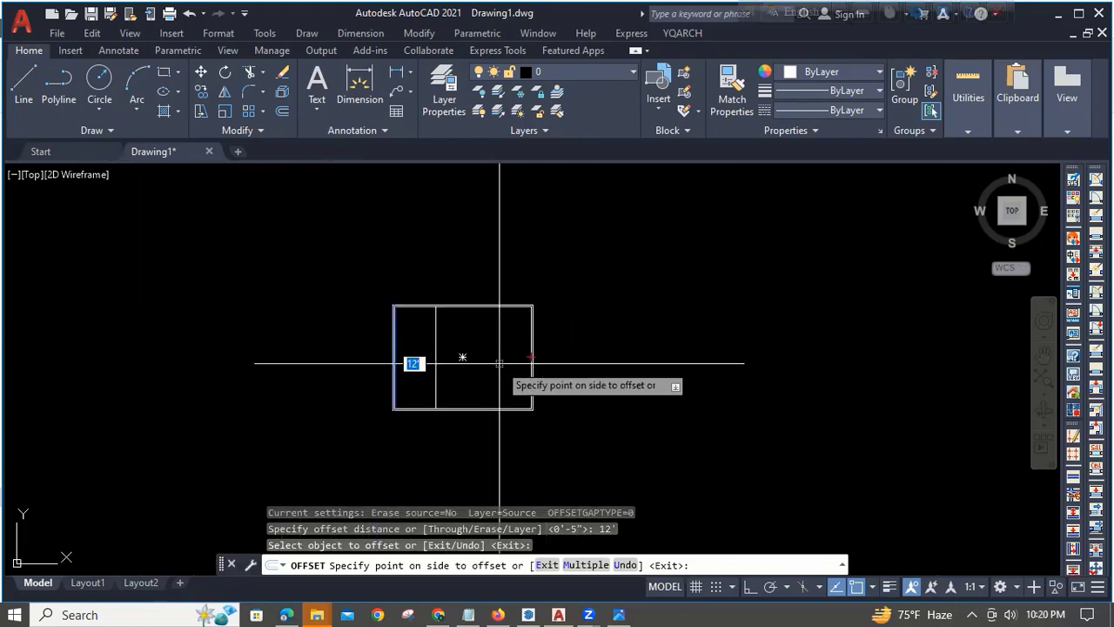
pyautogui.click(499, 363)
pyautogui.scroll(2, 447, 373)
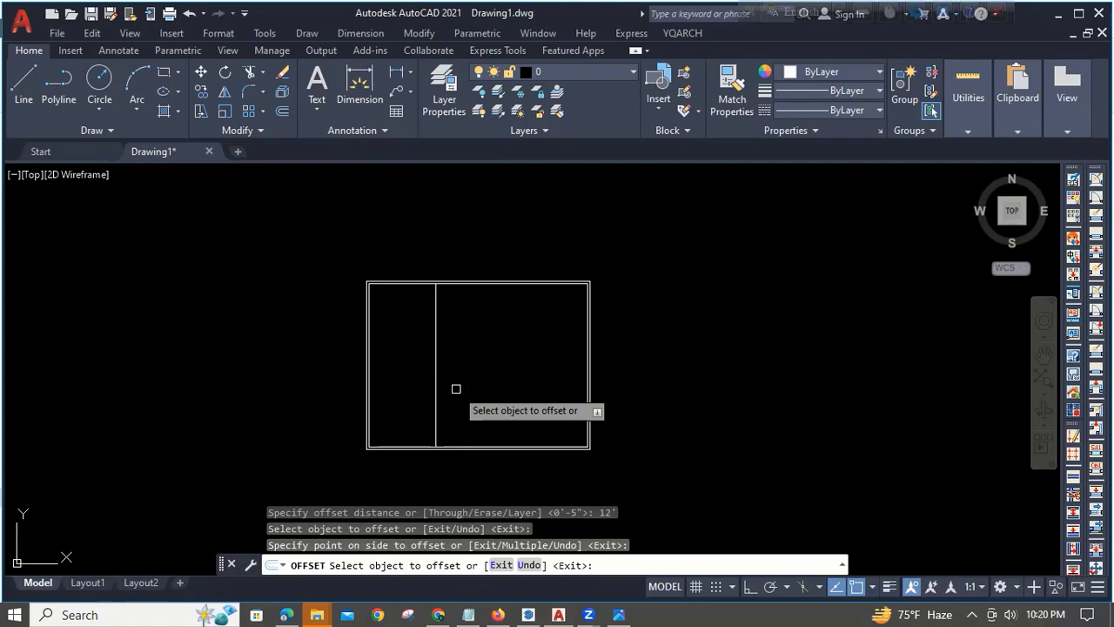
pyautogui.press('Return')
# Offset the new vertical partition line 5" to its right to give the first partition its thickness.
pyautogui.press('Return')
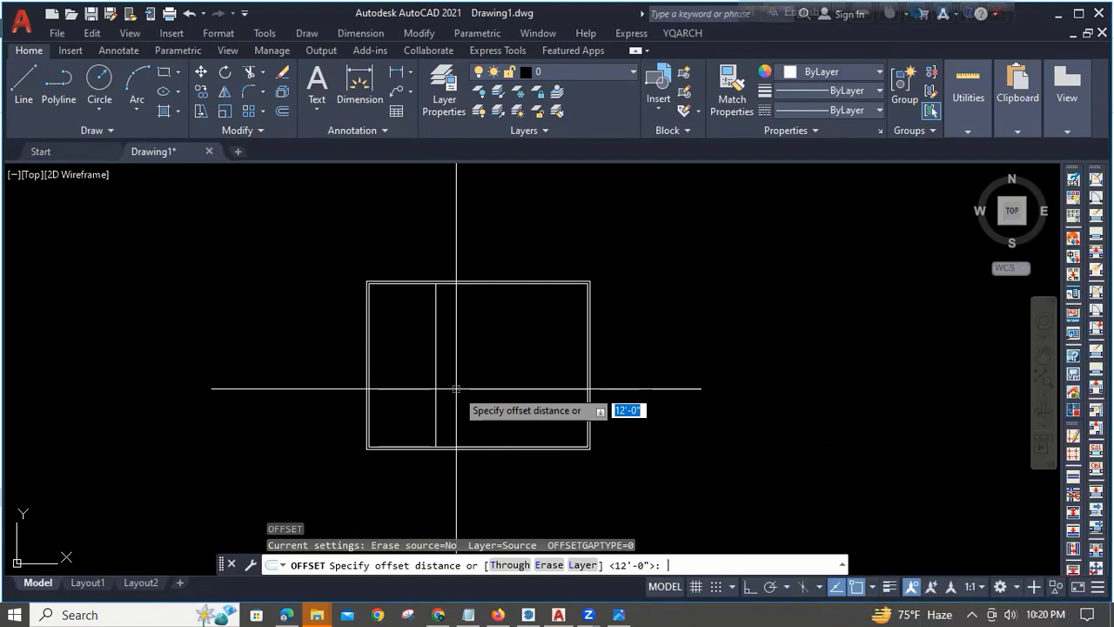
pyautogui.write('5')
pyautogui.press('Return')
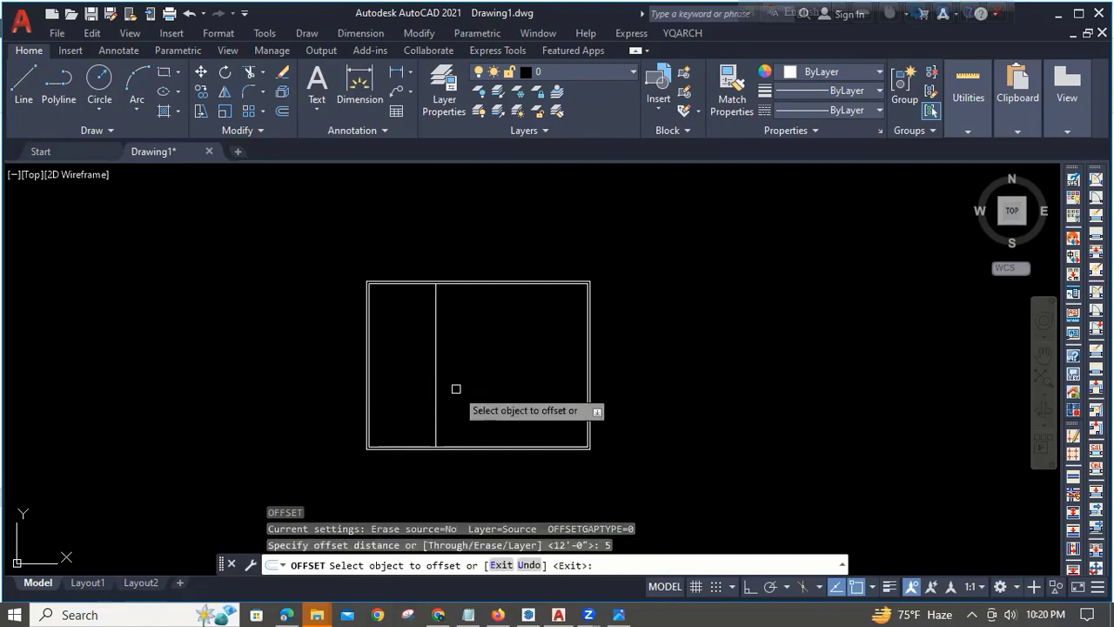
pyautogui.scroll(2, 456, 388)
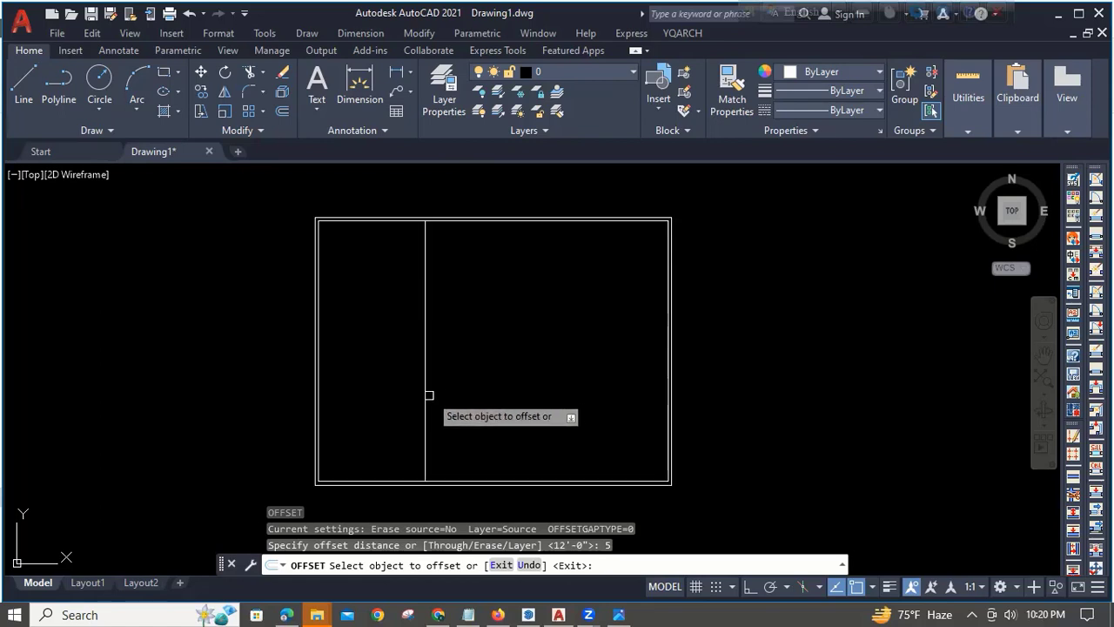
pyautogui.click(426, 393)
pyautogui.click(467, 393)
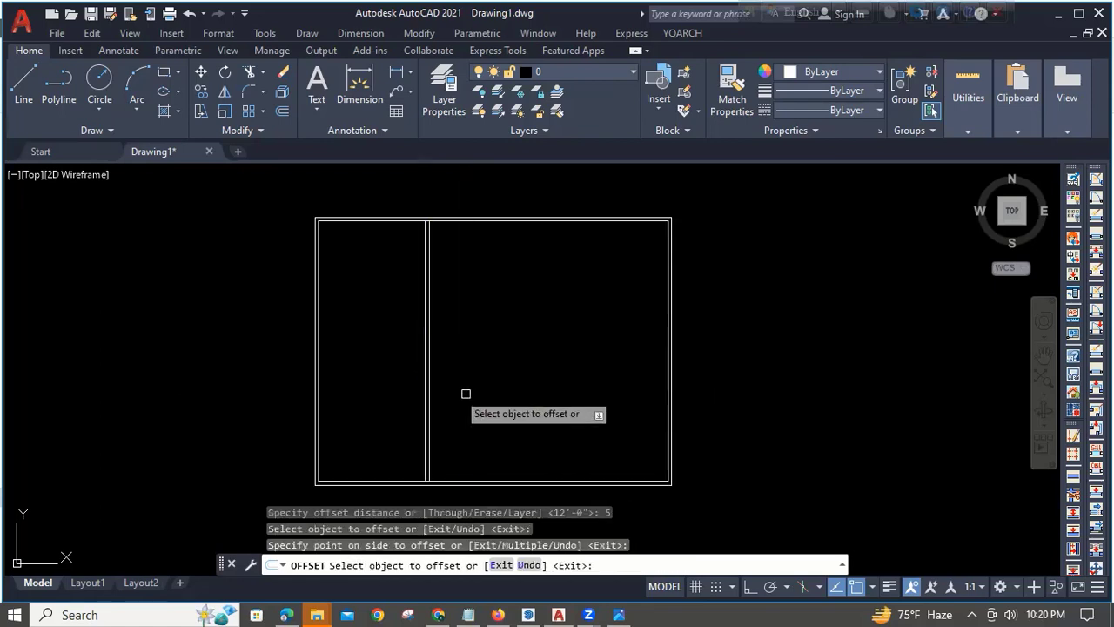
pyautogui.moveTo(343, 288); pyautogui.dragTo(351, 321, button='middle')
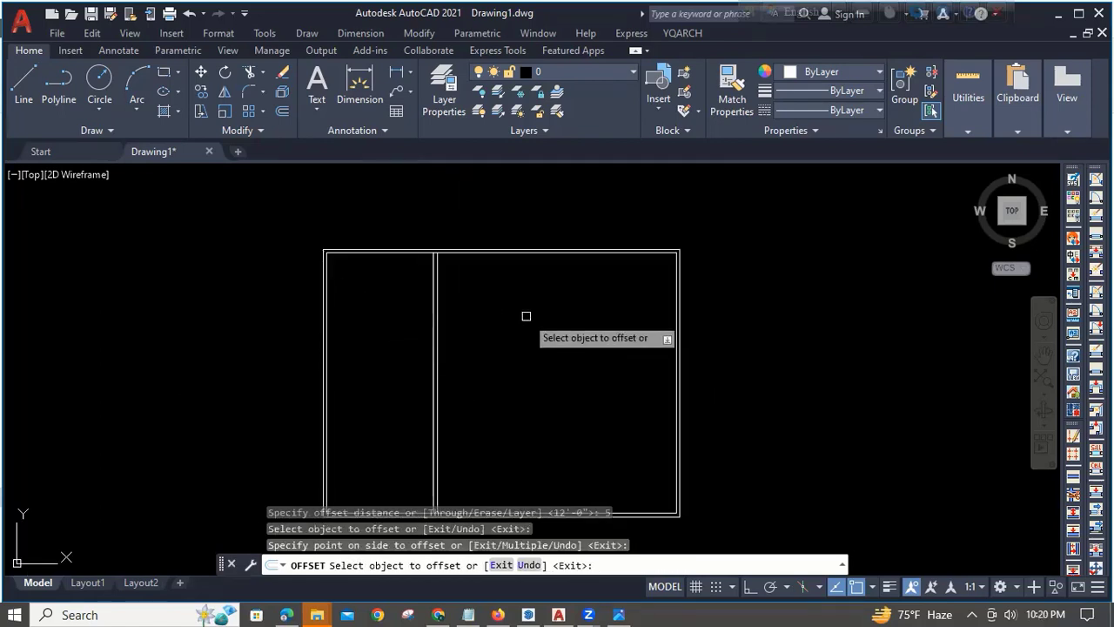
pyautogui.moveTo(525, 316); pyautogui.dragTo(521, 352, button='middle')
pyautogui.moveTo(306, 394); pyautogui.dragTo(316, 363, button='middle')
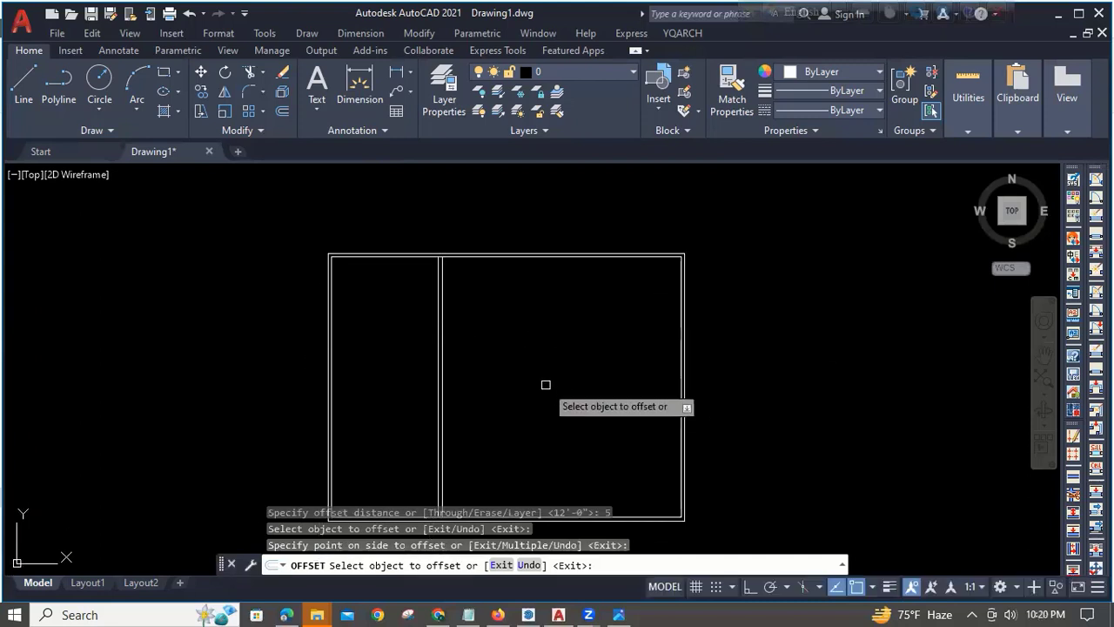
pyautogui.press('Return')
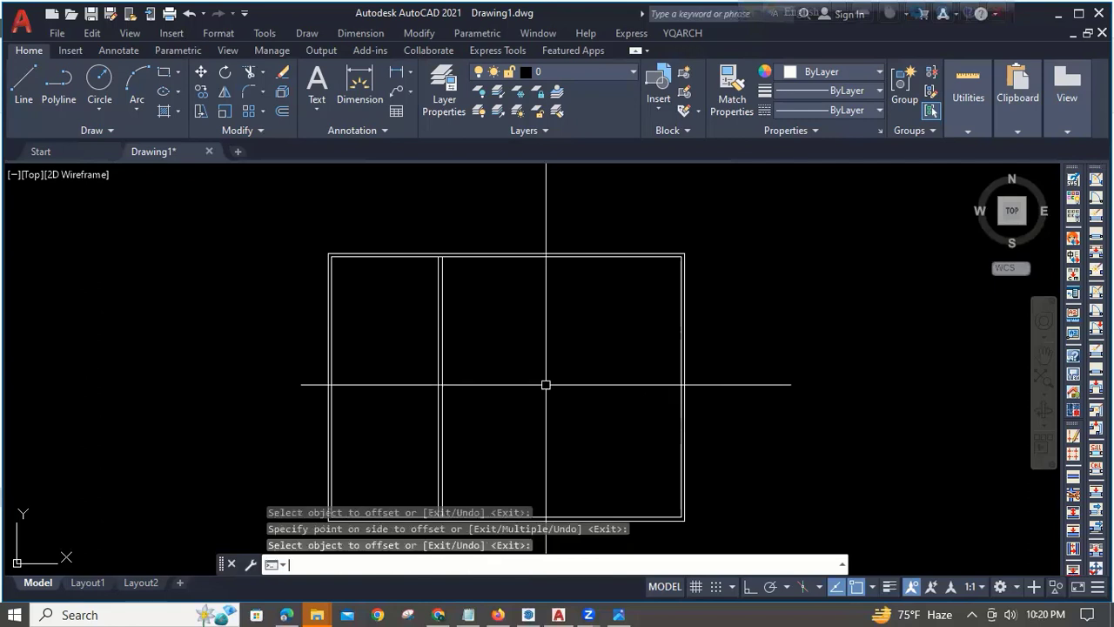
# Offset the right line of the first partition 10' to the right and end the Offset command.
pyautogui.press('Return')
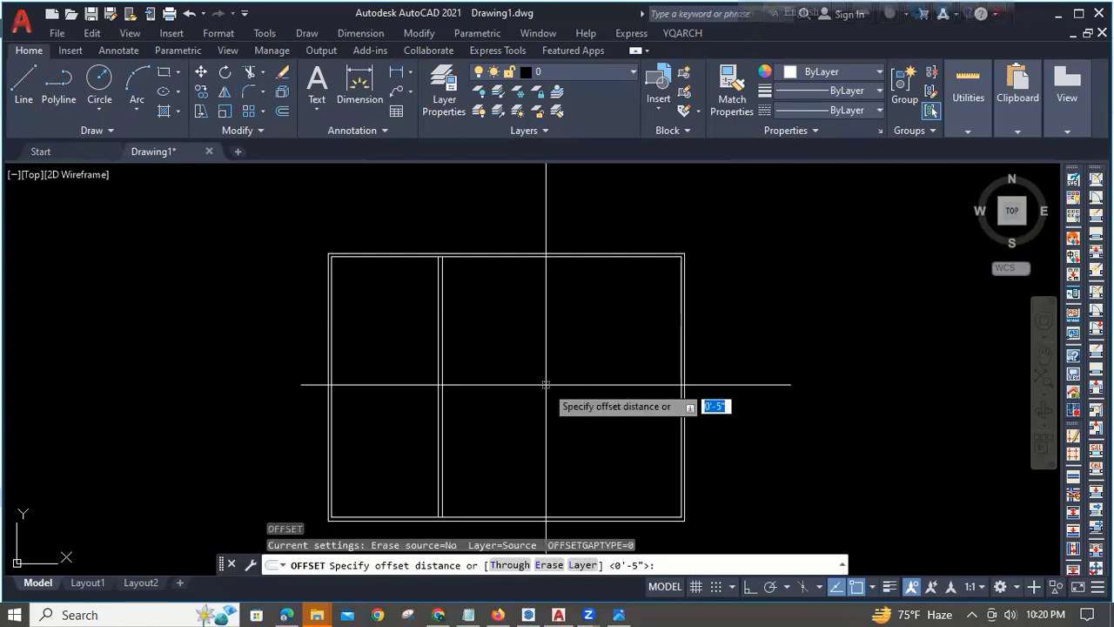
pyautogui.write("10'")
pyautogui.press('Return')
pyautogui.scroll(4, 462, 348)
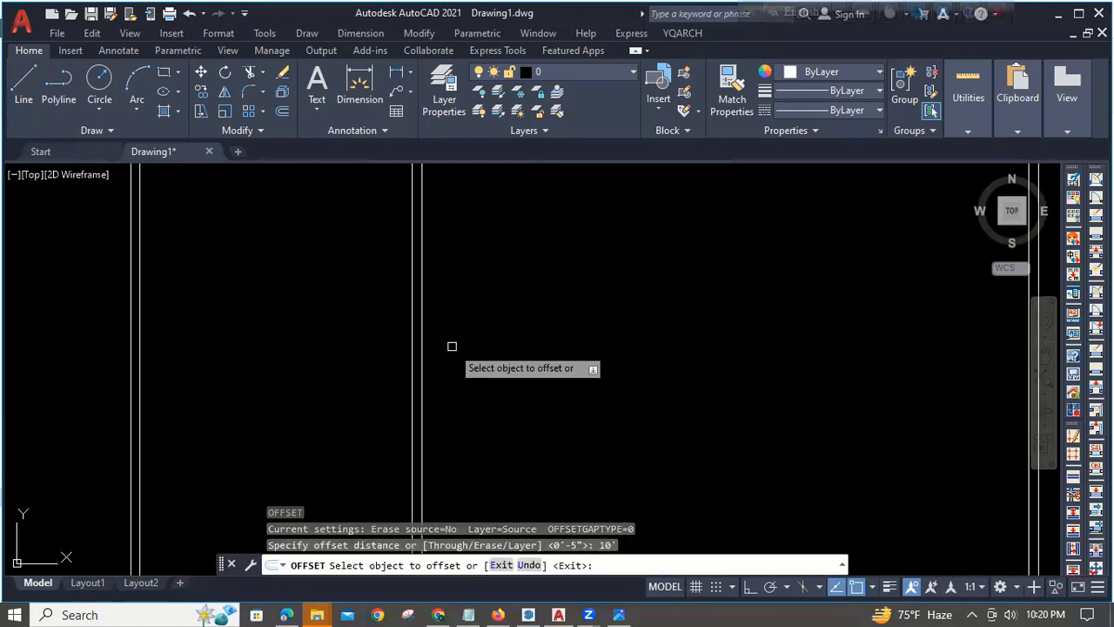
pyautogui.click(416, 349)
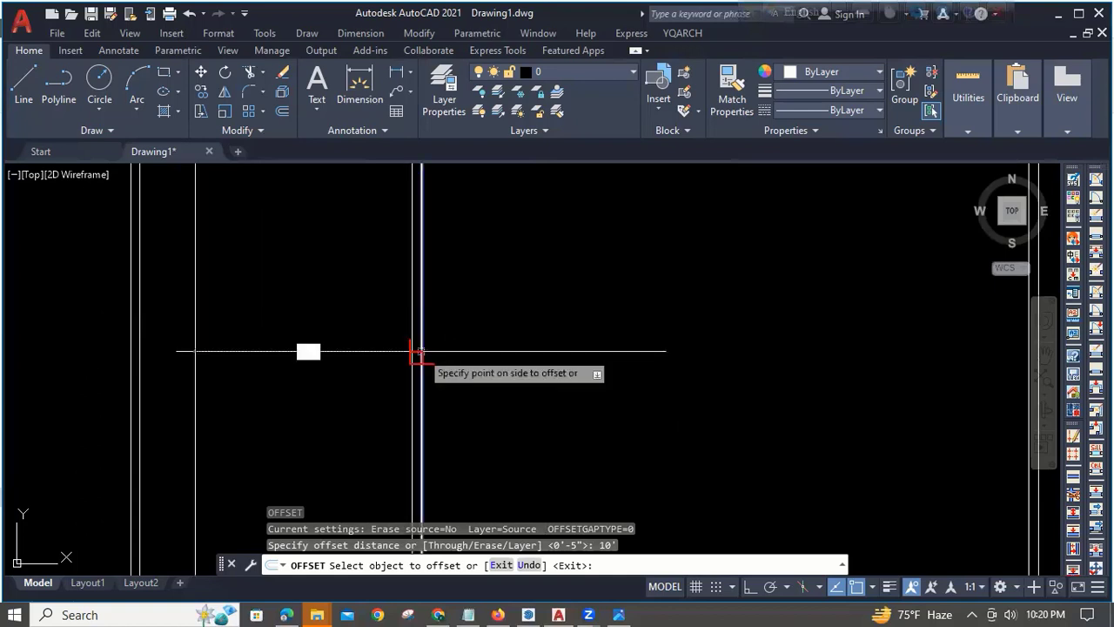
pyautogui.click(802, 348)
pyautogui.scroll(-3, 786, 383)
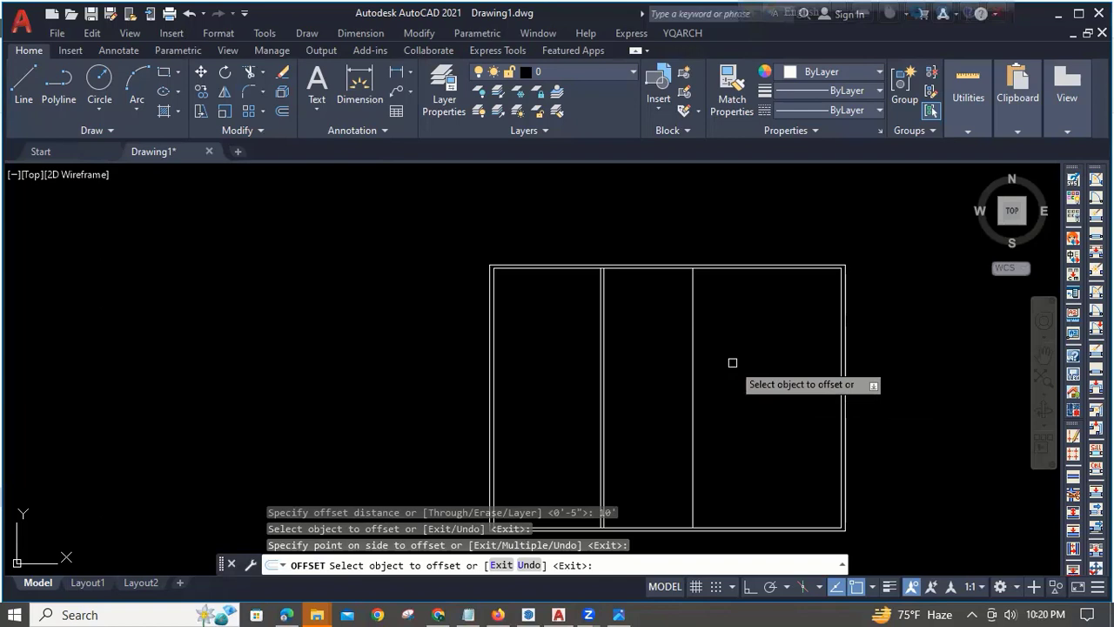
pyautogui.press('Return')
# Offset the second partition's line 5" to its right to complete the wall and exit the Offset command.
pyautogui.press('Return')
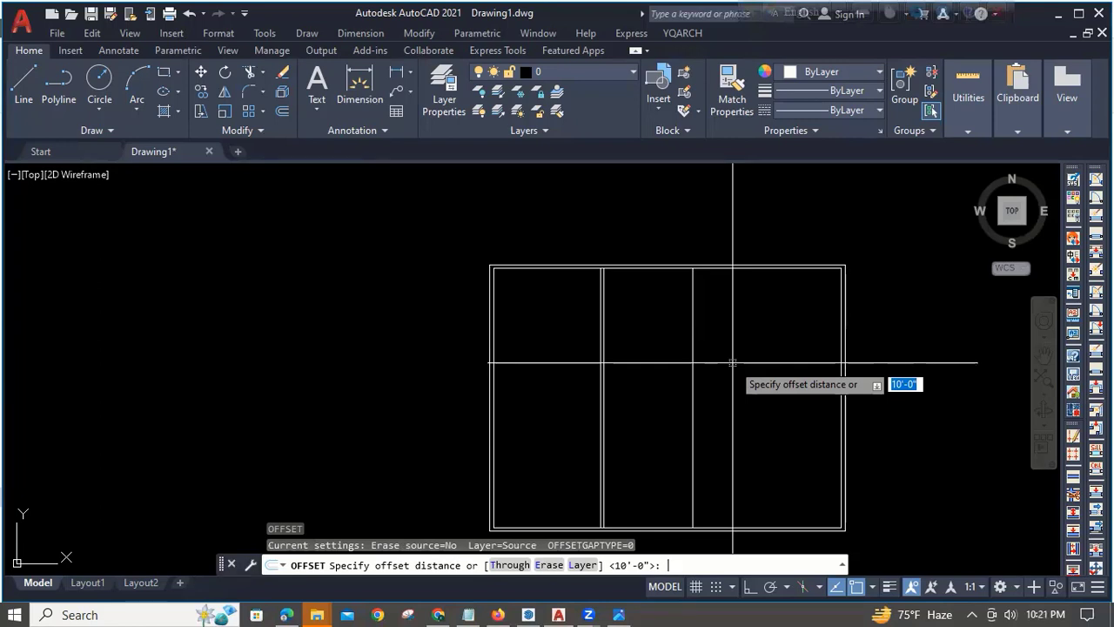
pyautogui.write('5')
pyautogui.press('Return')
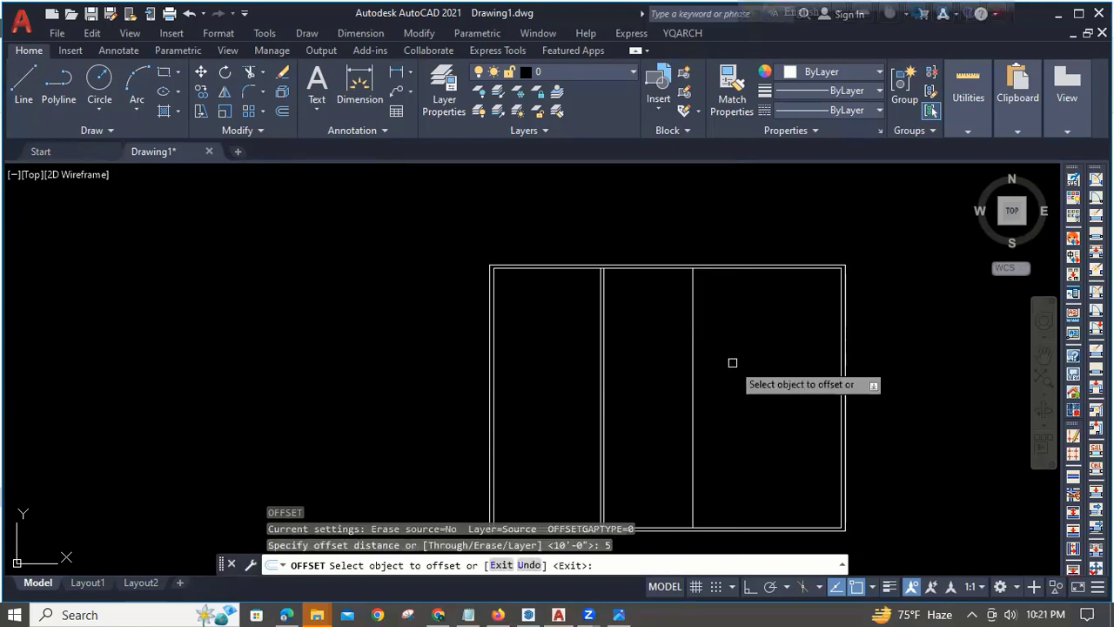
pyautogui.click(692, 350)
pyautogui.click(697, 350)
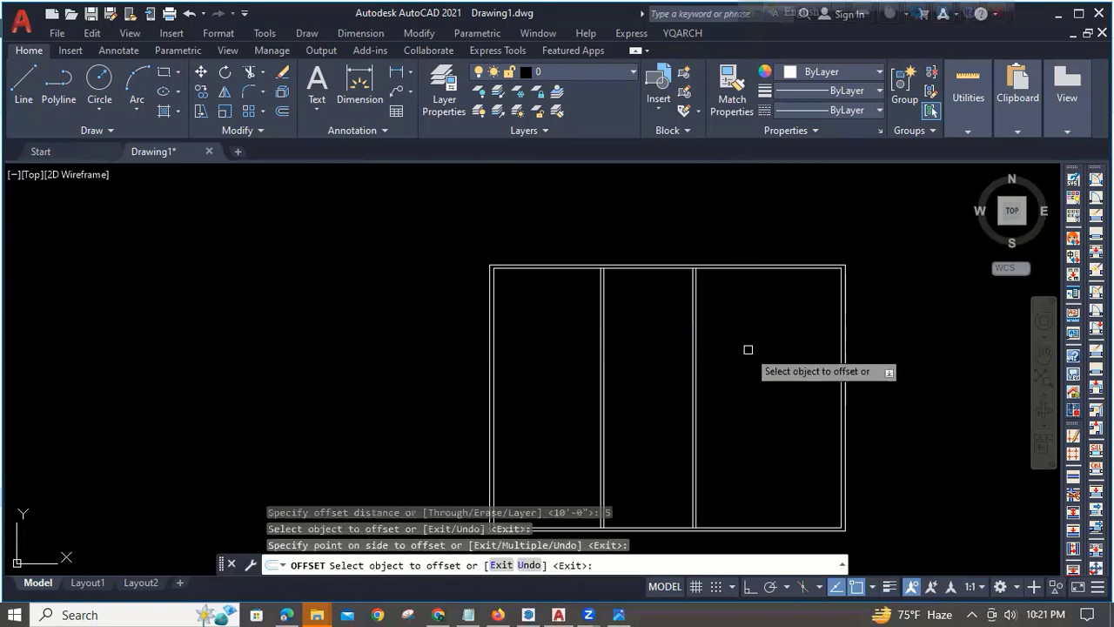
pyautogui.scroll(2, 731, 341)
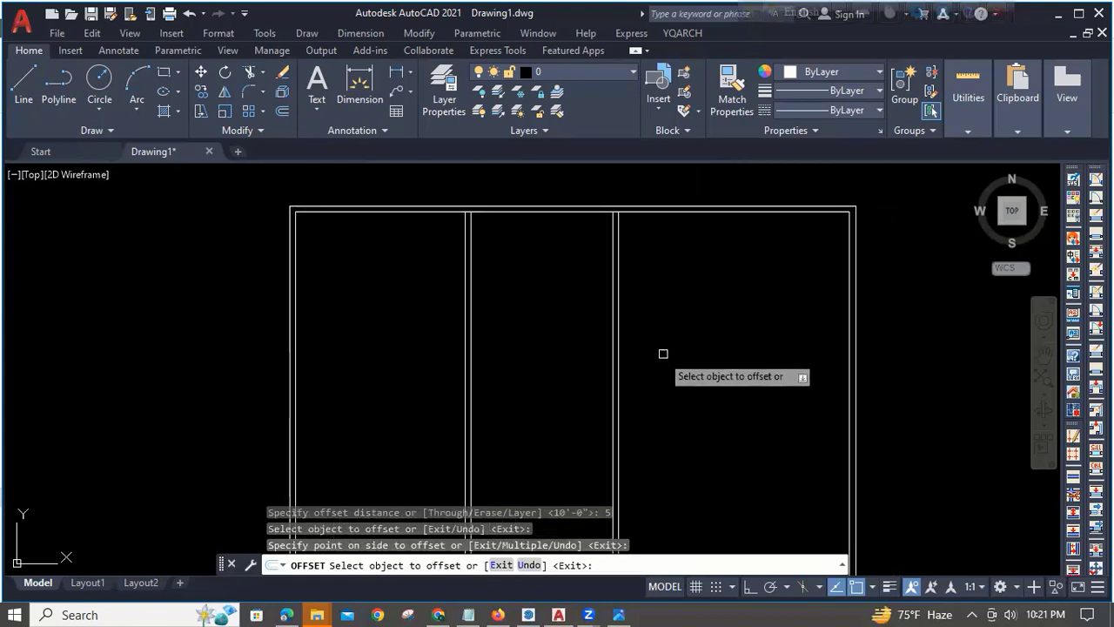
pyautogui.moveTo(694, 370); pyautogui.dragTo(690, 339, button='middle')
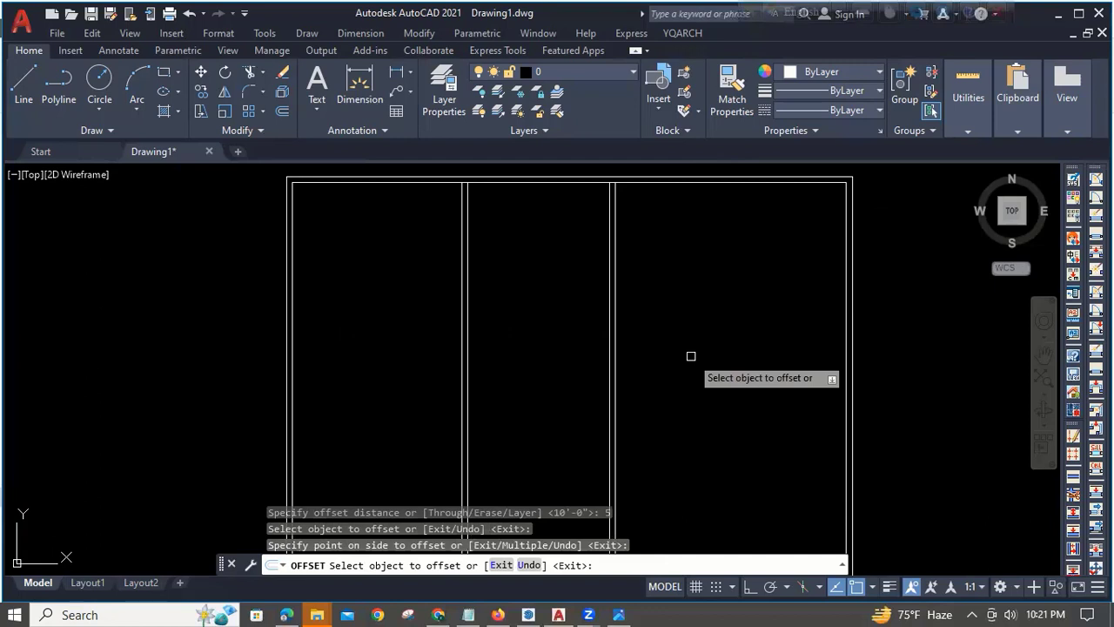
pyautogui.press('Escape')
pyautogui.moveTo(768, 273); pyautogui.dragTo(696, 331, button='middle')
pyautogui.press('Escape')
pyautogui.press('Escape')
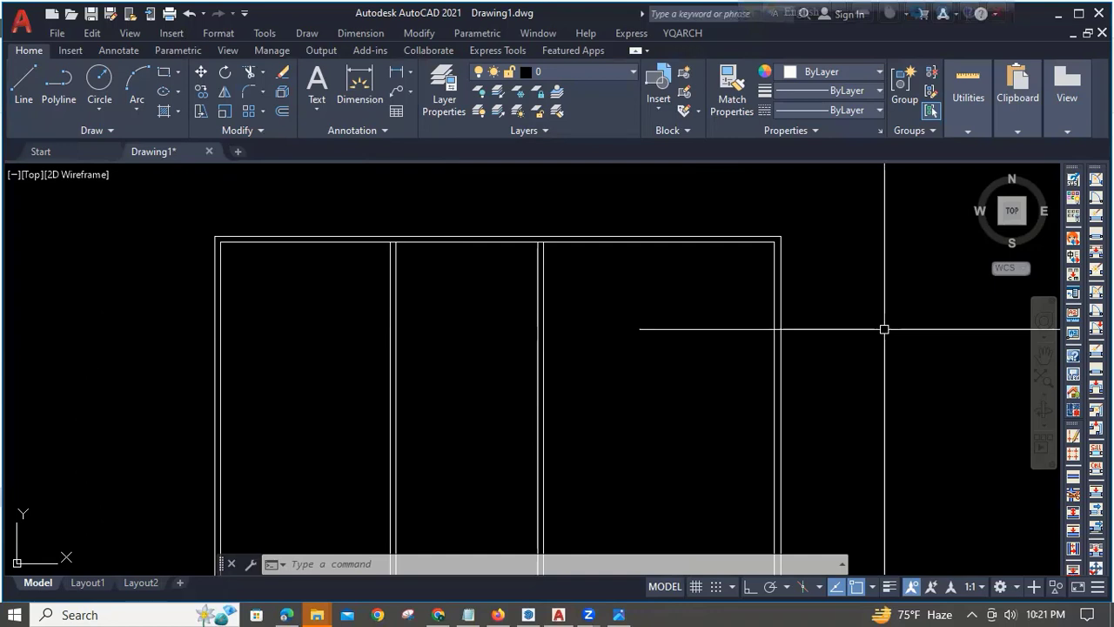
pyautogui.moveTo(883, 329)
pyautogui.mouseDown(button='middle')
pyautogui.moveTo(871, 331)
pyautogui.moveTo(871, 296)
pyautogui.moveTo(877, 311)
pyautogui.mouseUp(button='middle')
pyautogui.scroll(4, 616, 186)
pyautogui.scroll(-2, 616, 249)
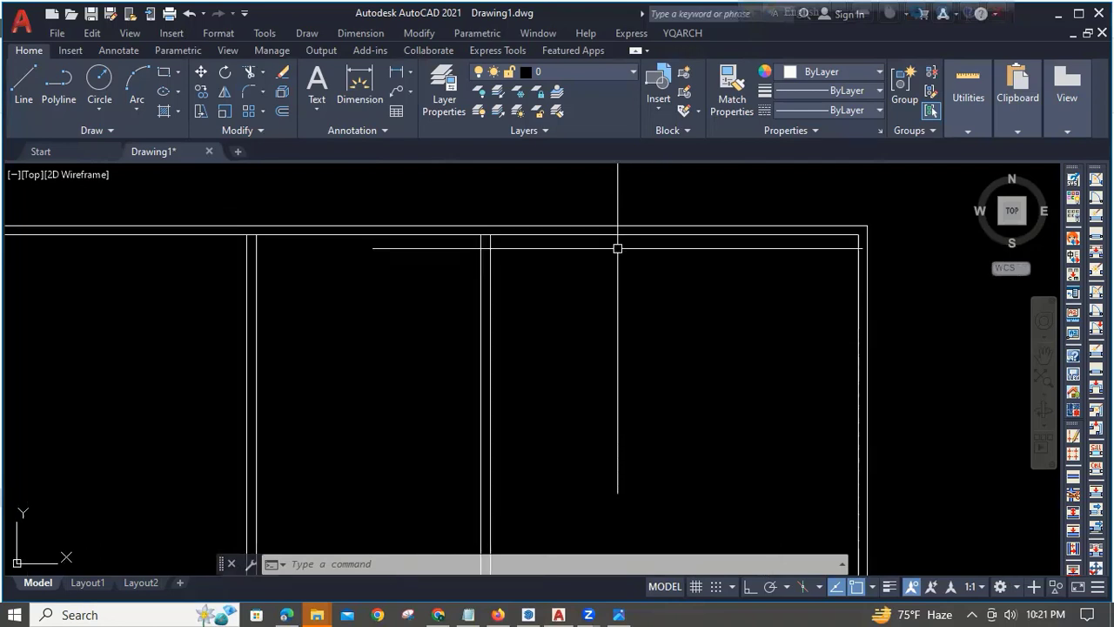
pyautogui.moveTo(614, 278)
pyautogui.mouseDown(button='middle')
pyautogui.moveTo(611, 305)
pyautogui.moveTo(615, 283)
pyautogui.mouseUp(button='middle')
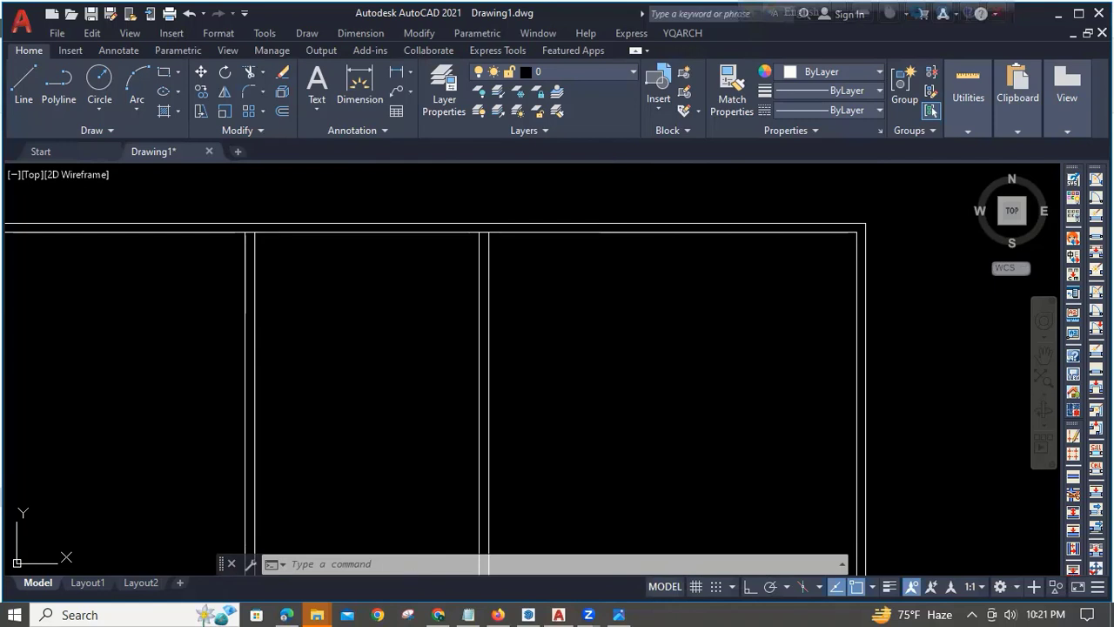
pyautogui.press('Escape')
pyautogui.press('Escape')
pyautogui.press('Escape')
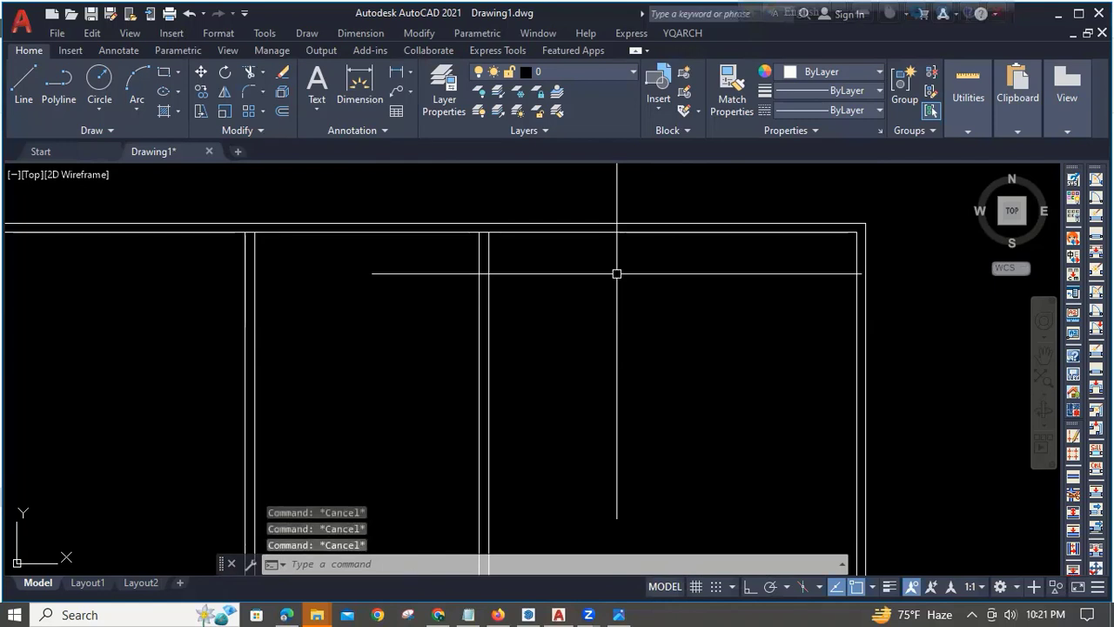
pyautogui.moveTo(616, 273); pyautogui.dragTo(604, 296, button='middle')
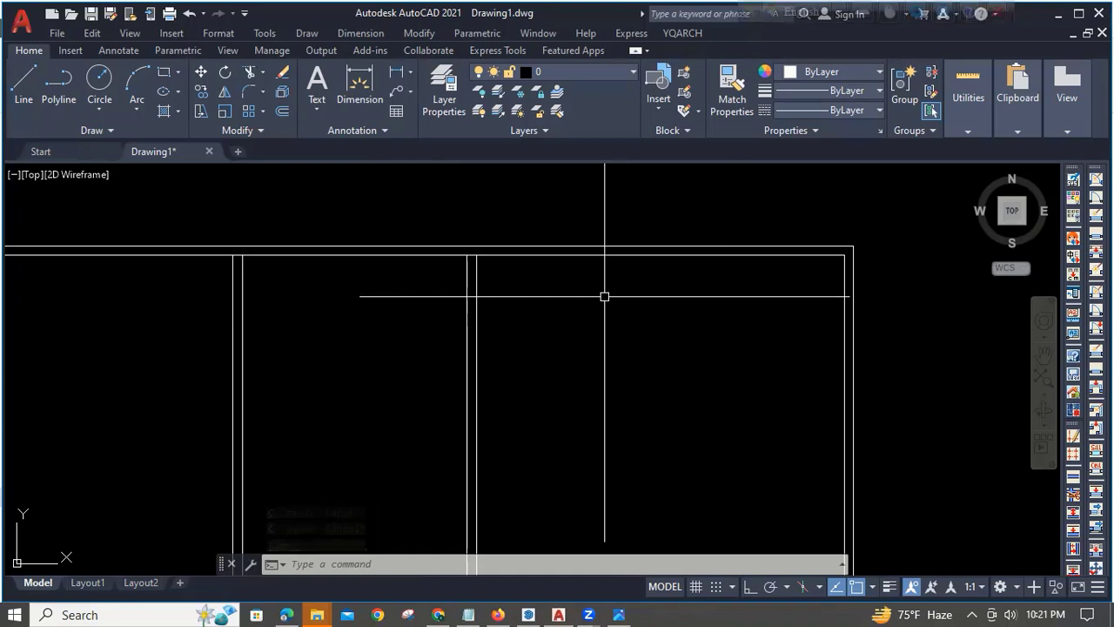
pyautogui.write('DIM')
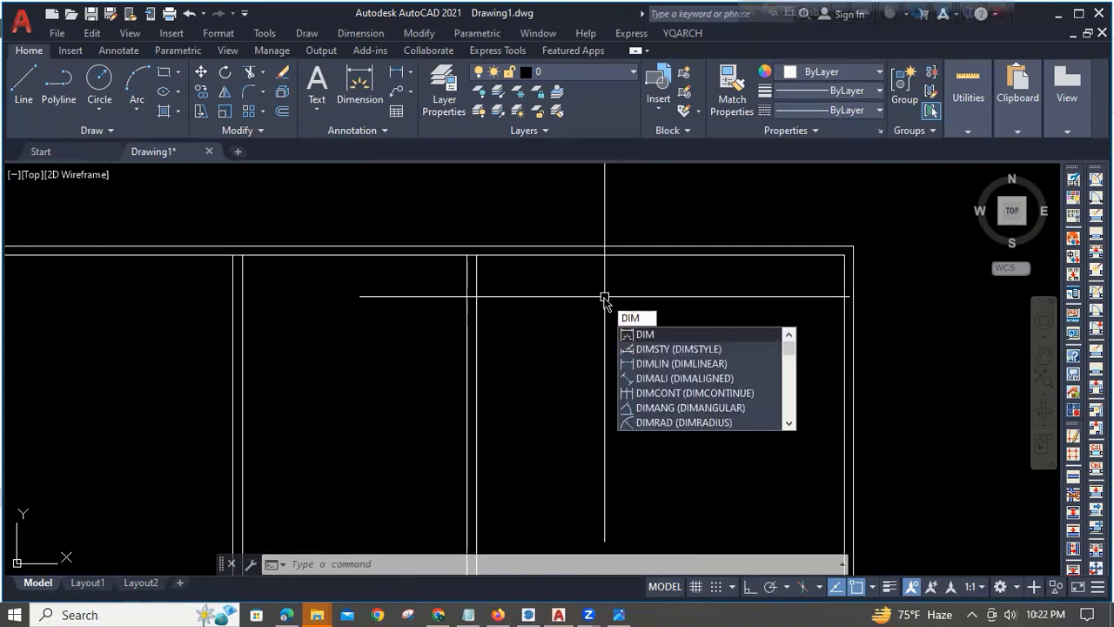
pyautogui.press('Return')
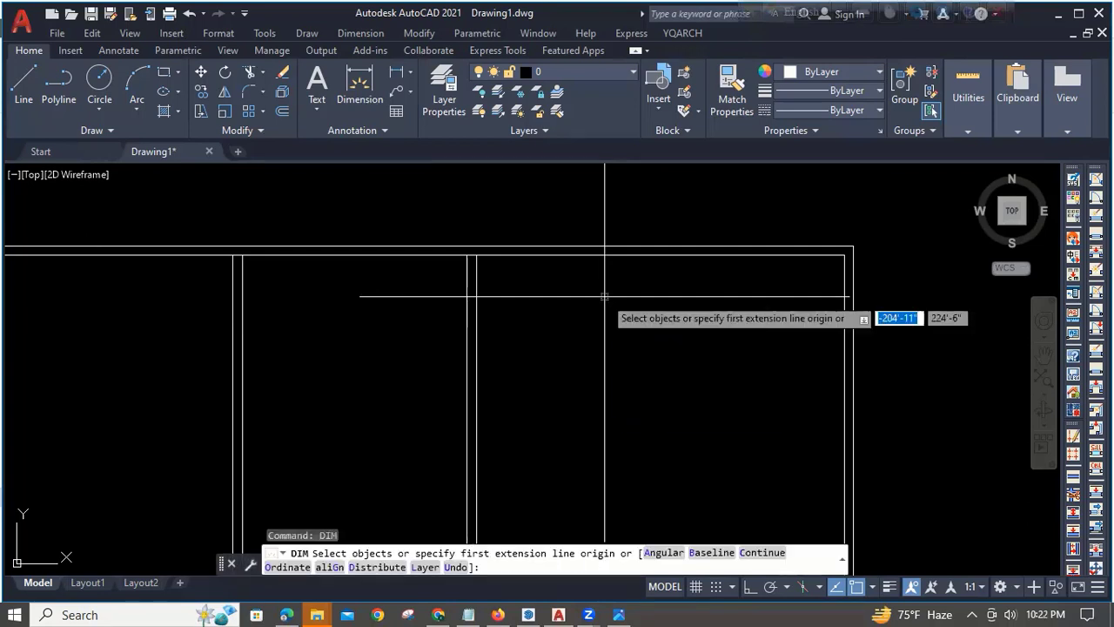
pyautogui.press('Escape')
pyautogui.press('Escape')
# Start the DIM command for dimensioning the floor plan.
pyautogui.write('D')
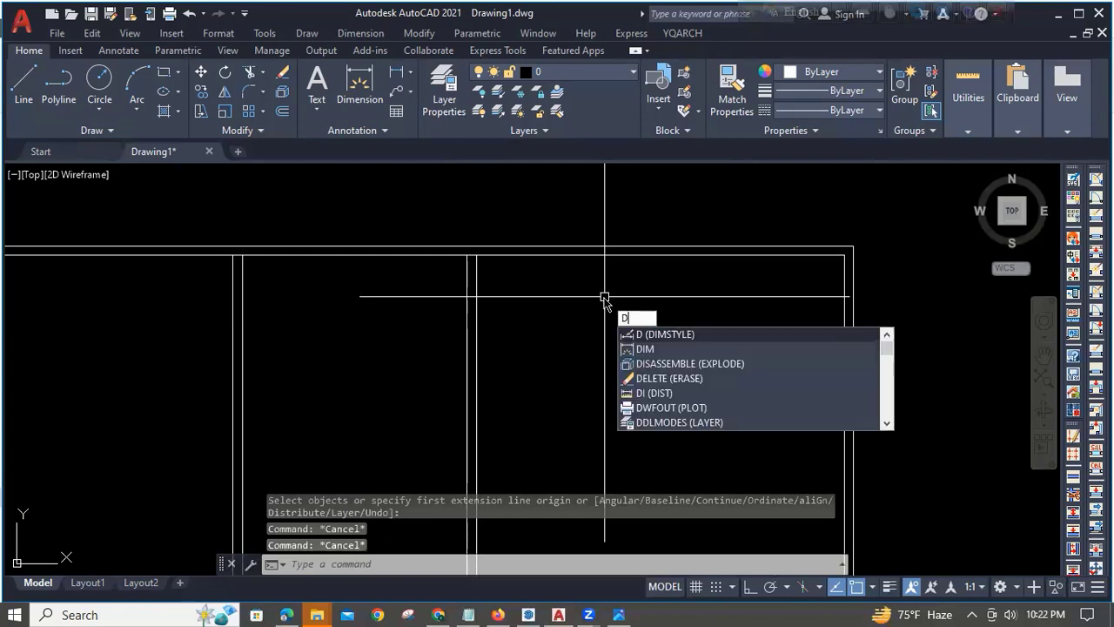
pyautogui.write('IM')
pyautogui.press('Return')
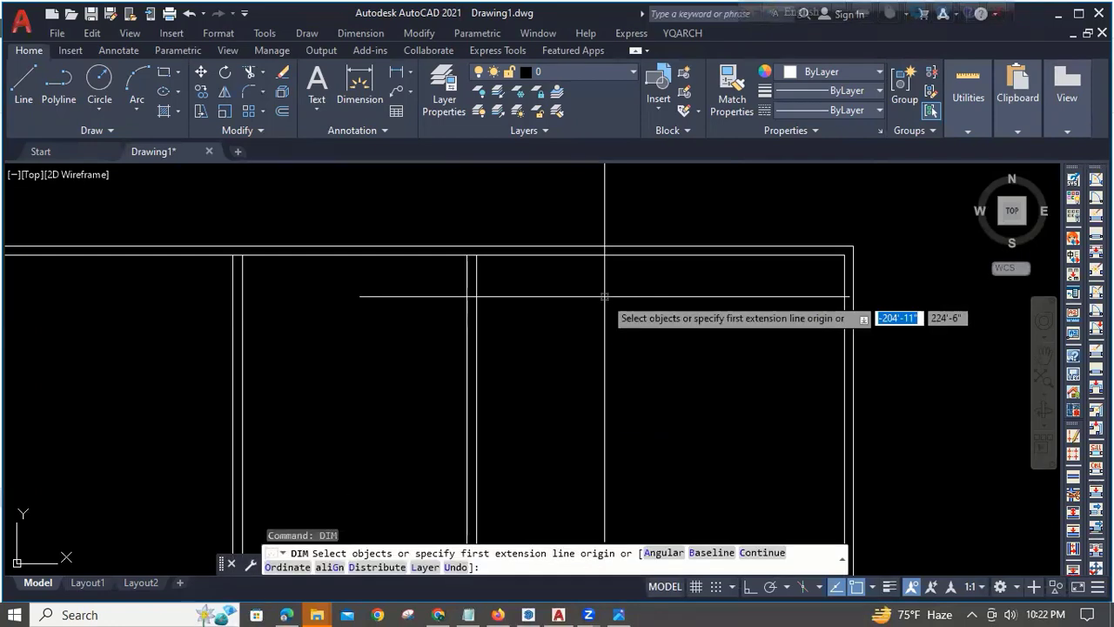